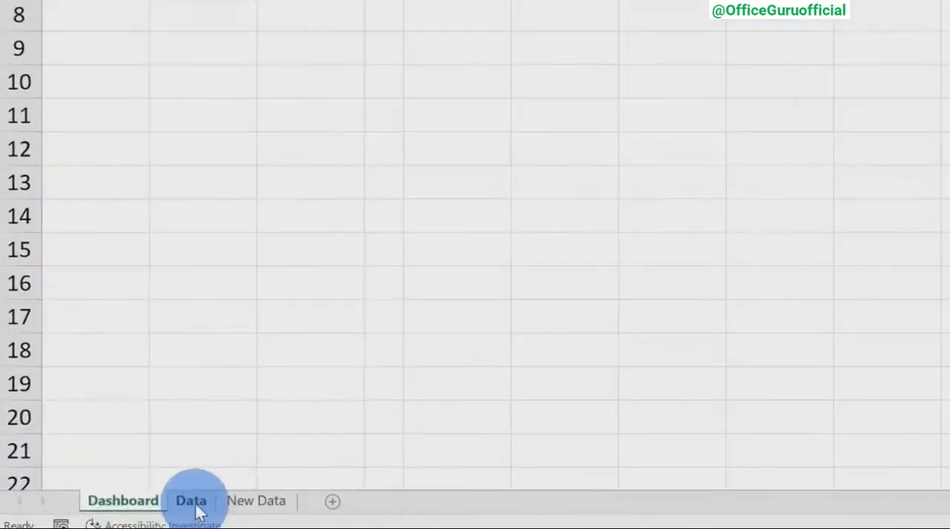
Convert the range A1:G176 on the Data sheet into a table with headers.
left_click(193, 502)
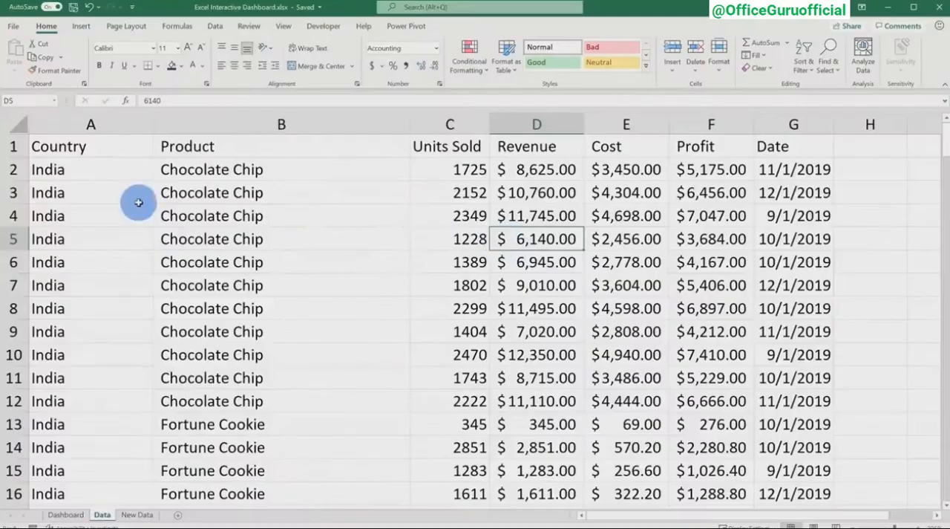
left_click_drag(113, 167, 100, 373)
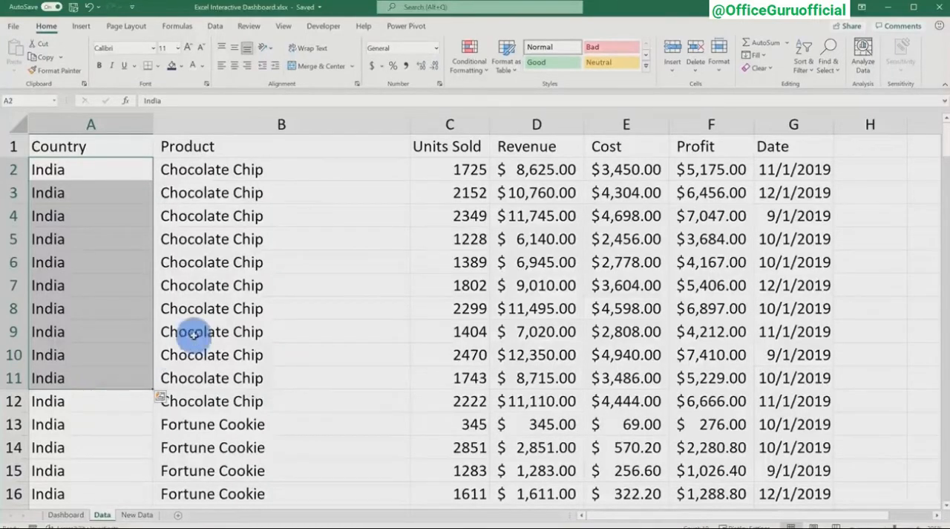
left_click(274, 331)
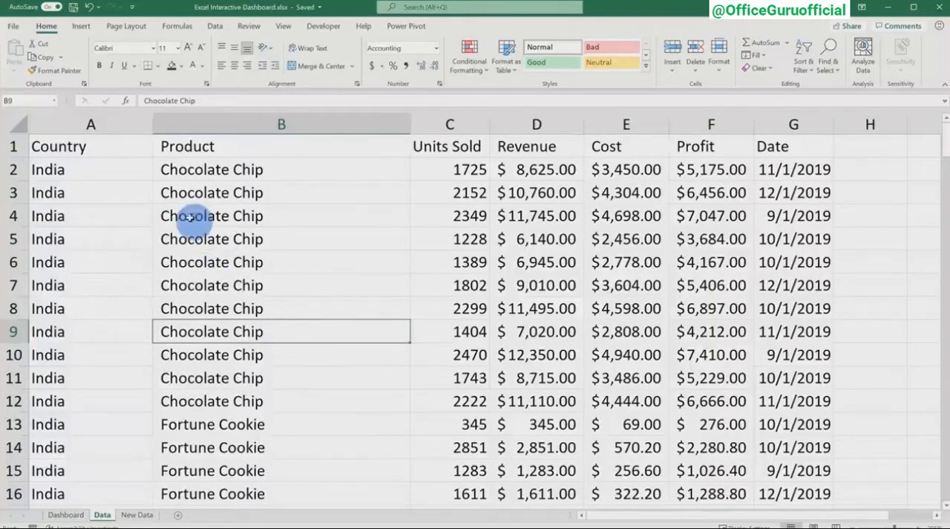
left_click_drag(93, 144, 806, 397)
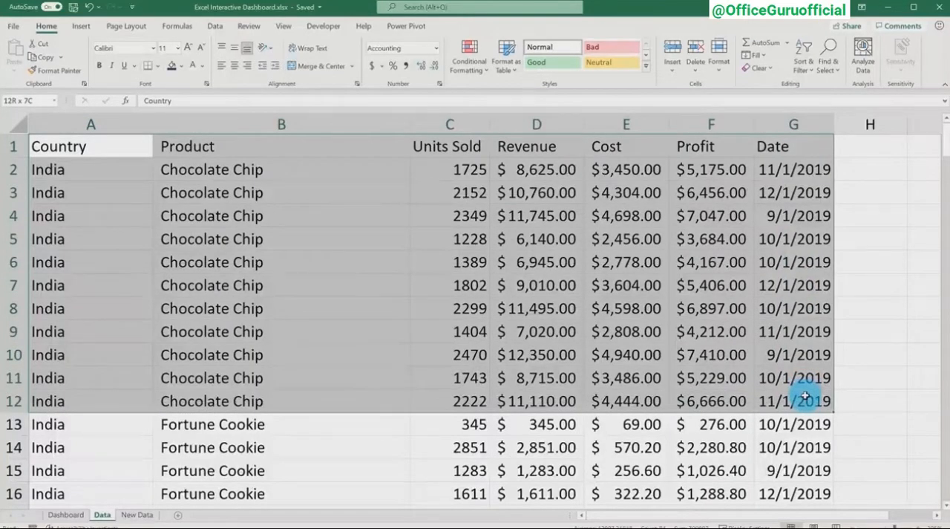
left_click(741, 348)
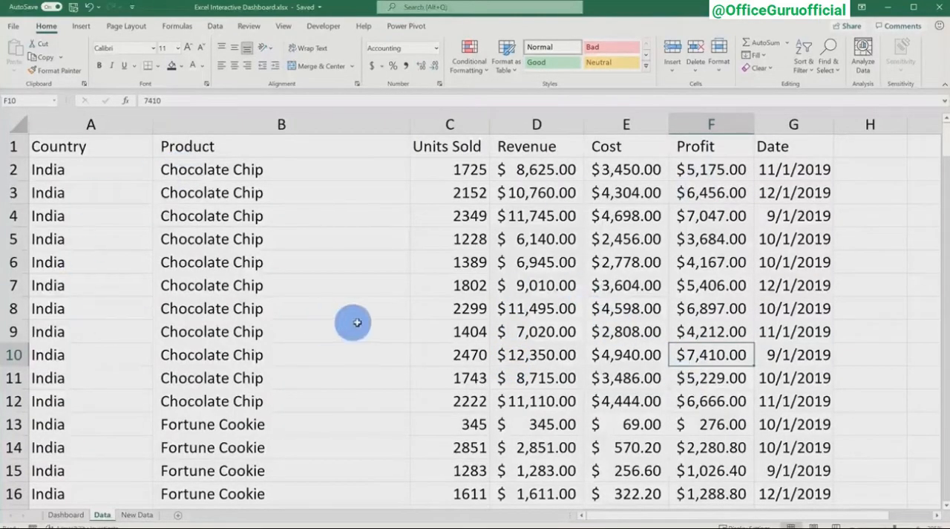
left_click(557, 307)
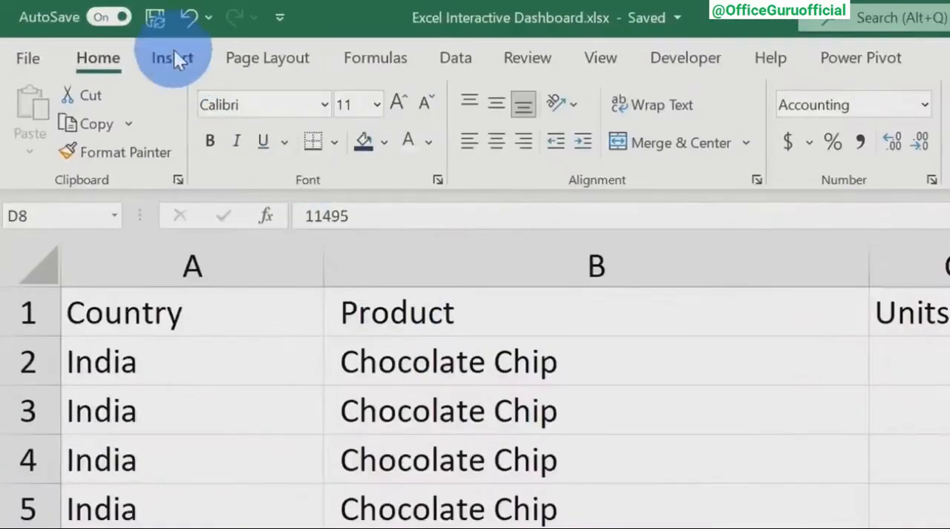
left_click(81, 30)
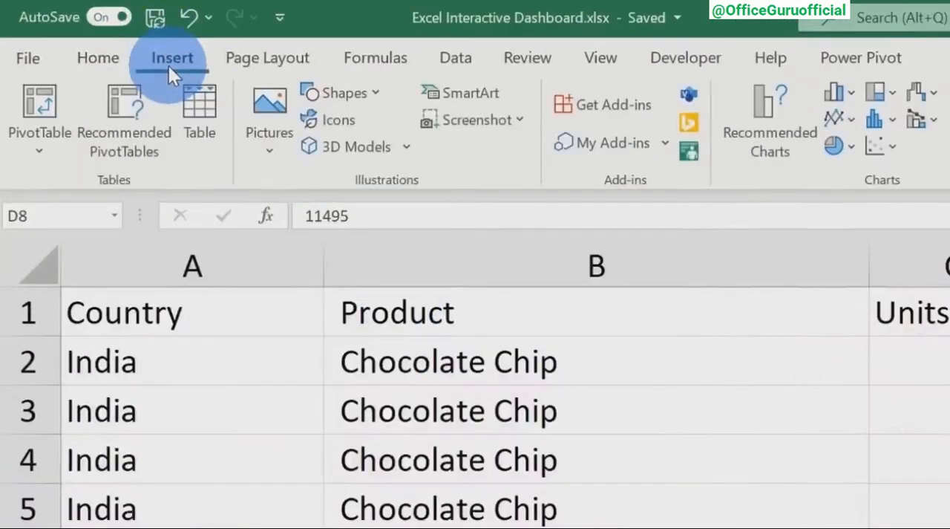
left_click(194, 131)
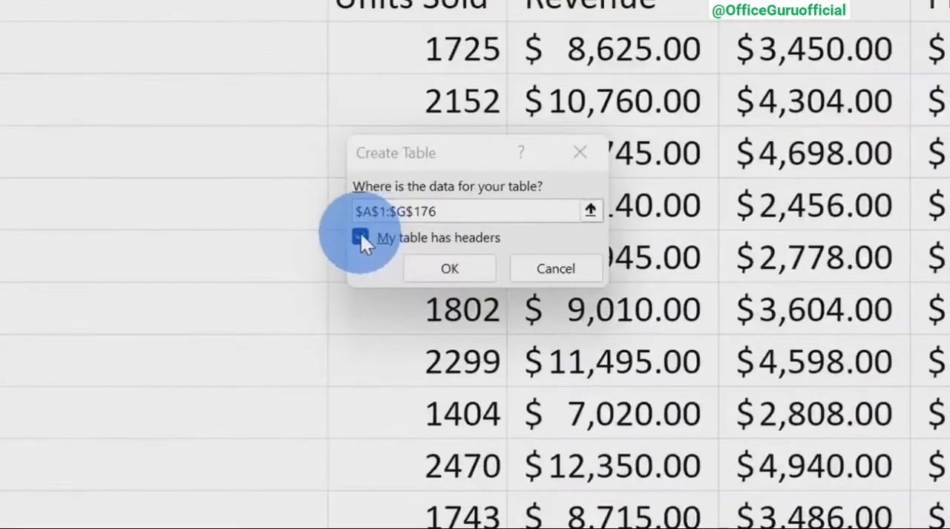
left_click(465, 269)
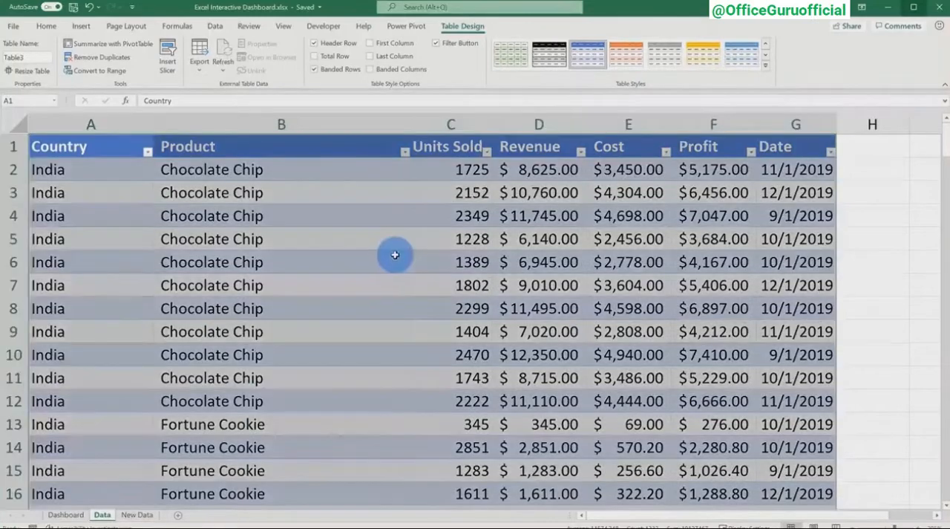
left_click(394, 256)
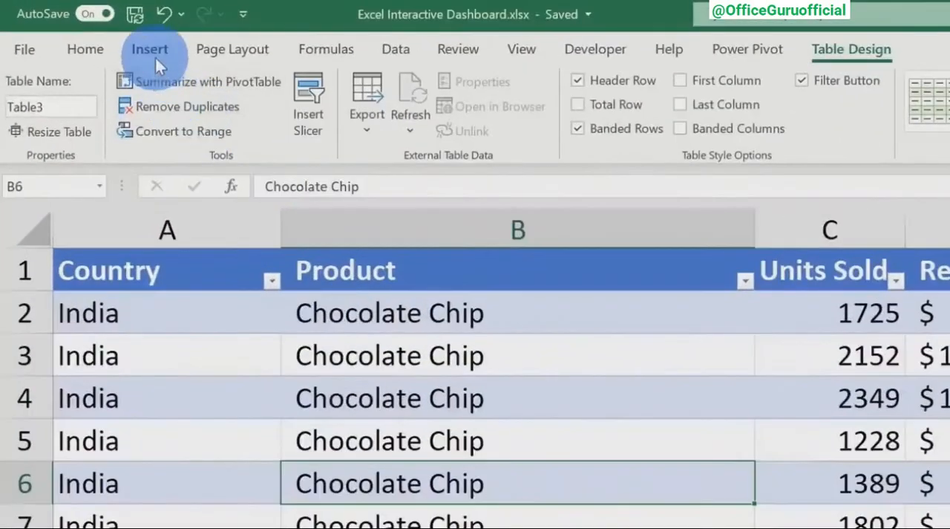
Create a PivotTable from Table3 on a new worksheet.
left_click(82, 27)
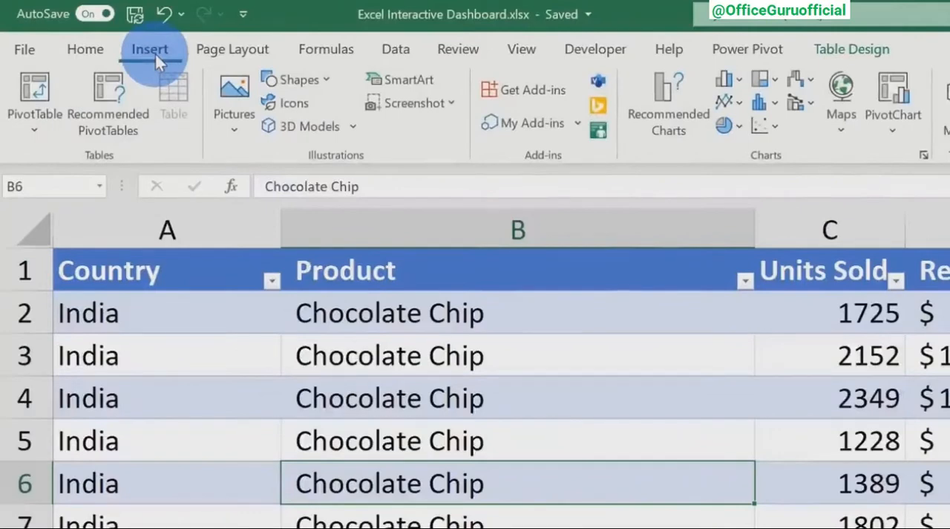
left_click(35, 90)
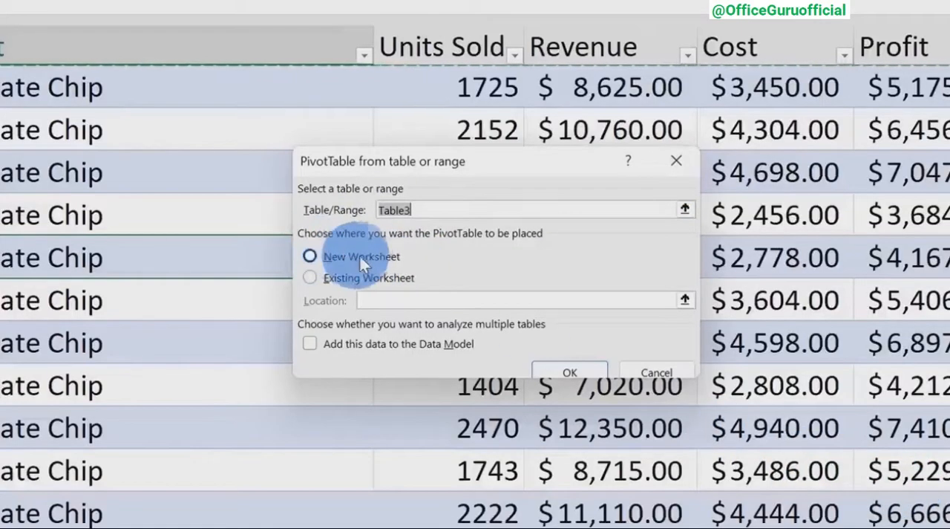
left_click(573, 367)
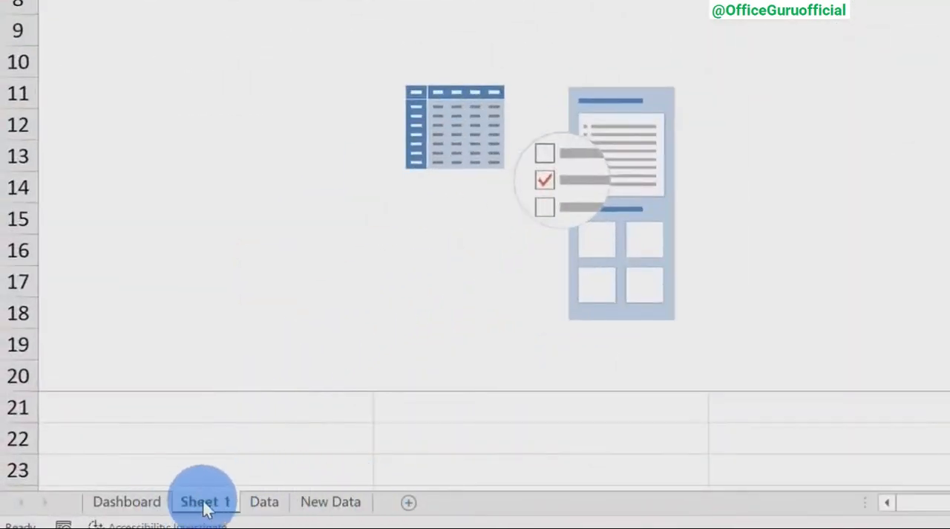
Duplicate the PivotTable sheet Sheet 1 twice, placing the copies directly after it.
left_click_drag(204, 502, 252, 504)
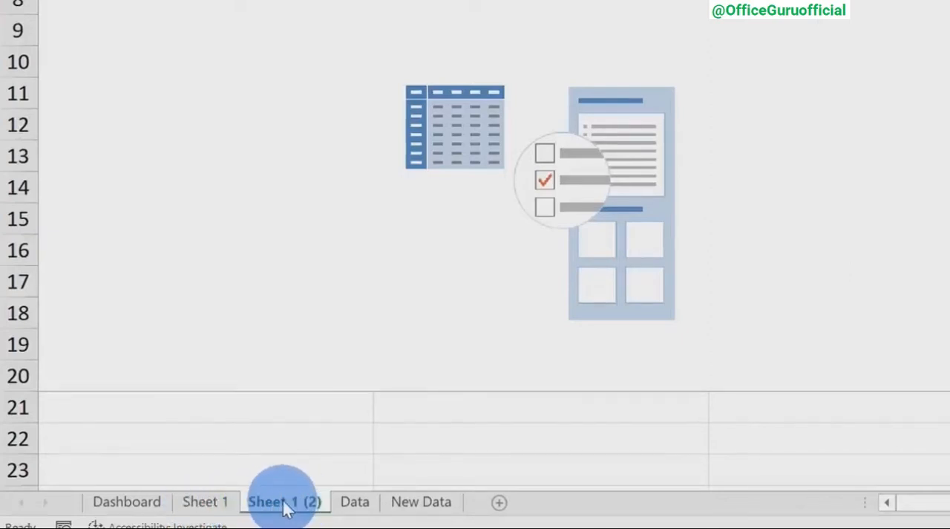
left_click_drag(286, 507, 332, 508)
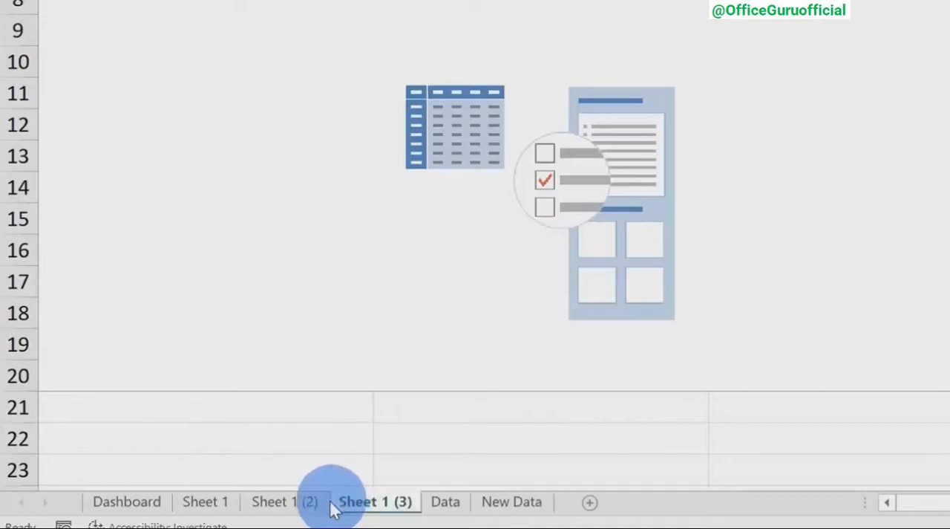
left_click(248, 508, "ctrl")
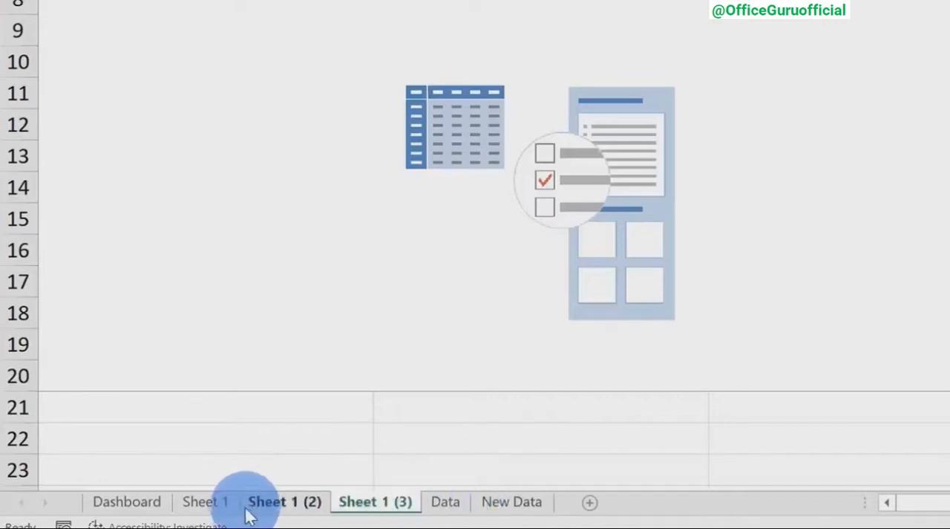
left_click(223, 508, "ctrl")
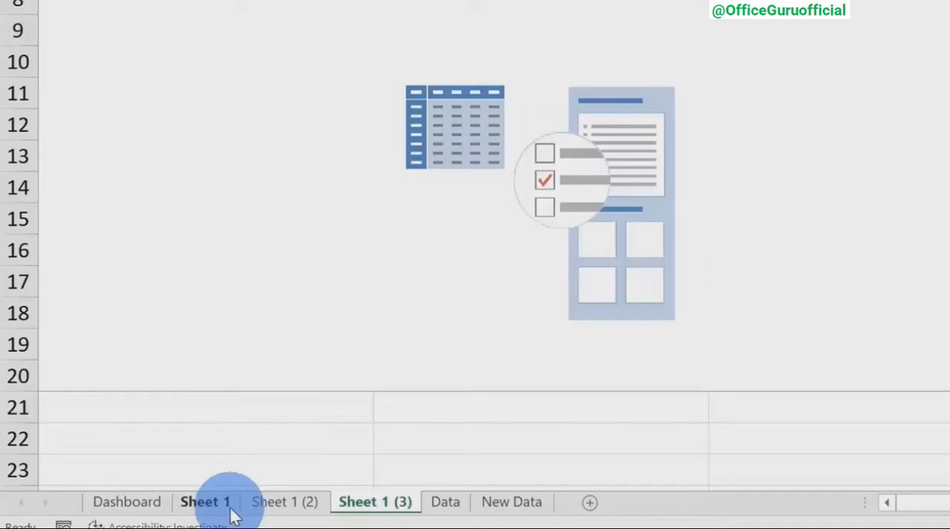
Rename the sheet Sheet 1 (3) as "Profit by country and cookie".
left_click(383, 503)
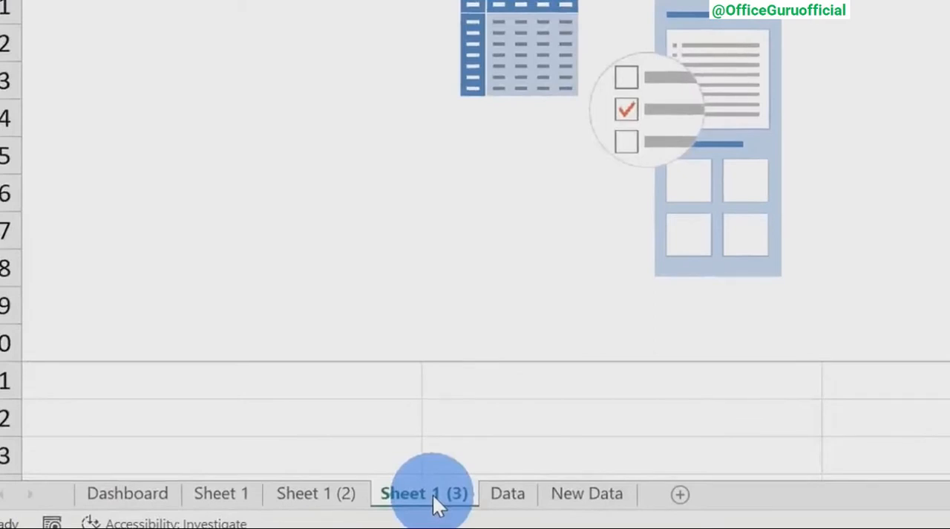
right_click(433, 493)
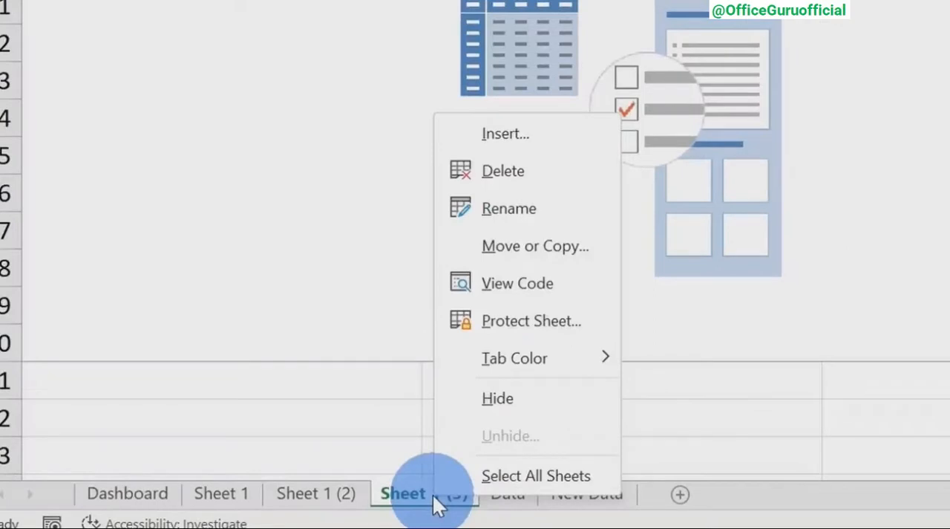
left_click(557, 208)
type("Profit by country and cookie")
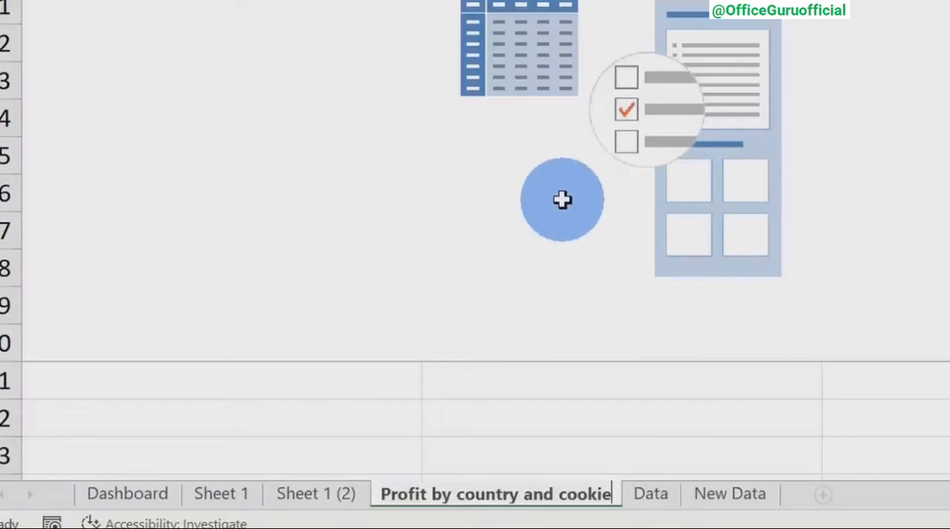
left_click(562, 199)
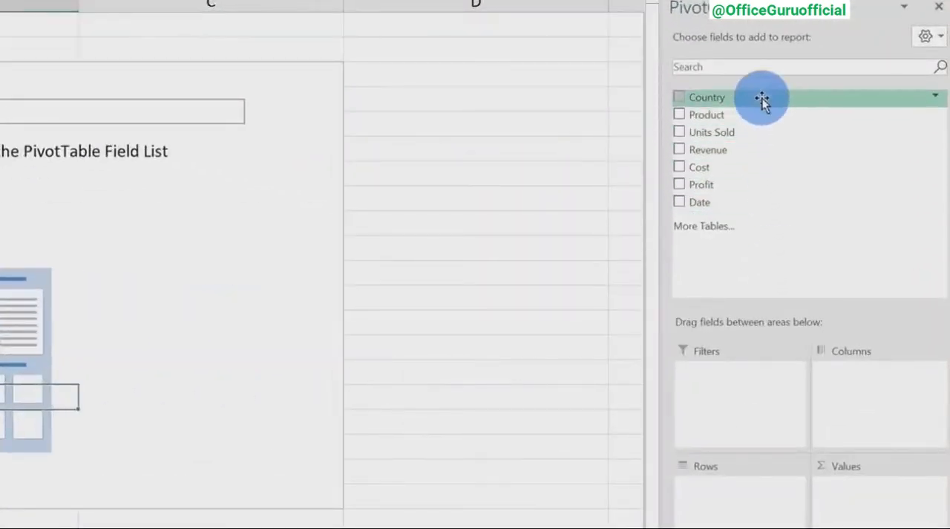
Lay out the PivotTable with Country as rows, Product as columns and the sum of Profit as values.
left_click_drag(763, 98, 744, 520)
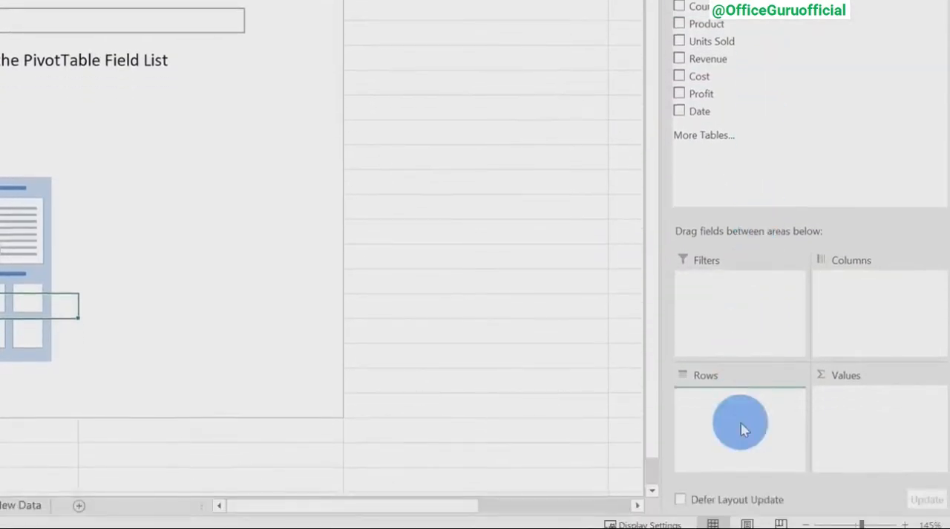
left_click_drag(745, 429, 753, 422)
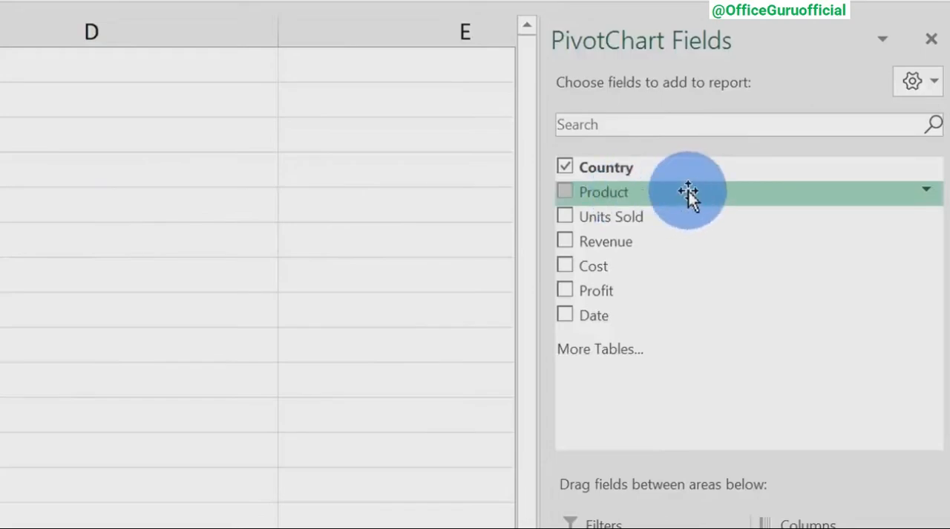
left_click_drag(688, 191, 843, 243)
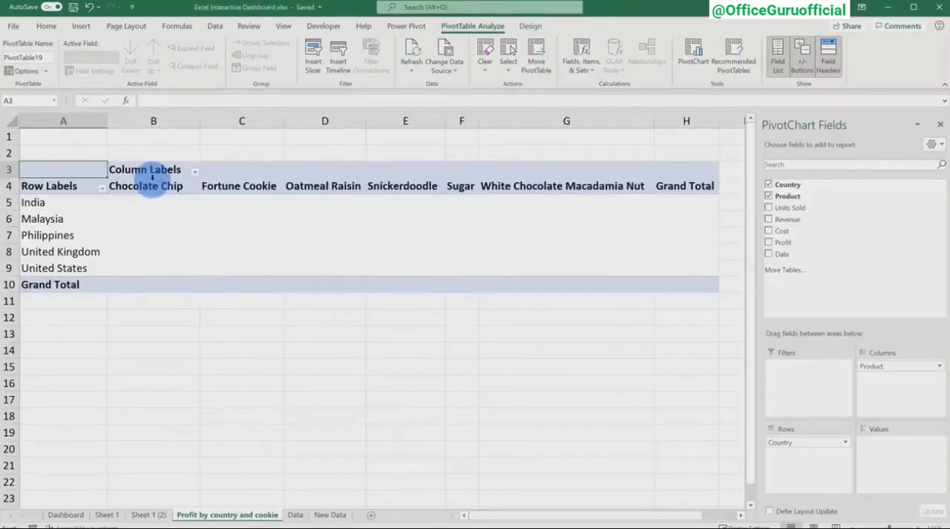
left_click_drag(783, 242, 889, 449)
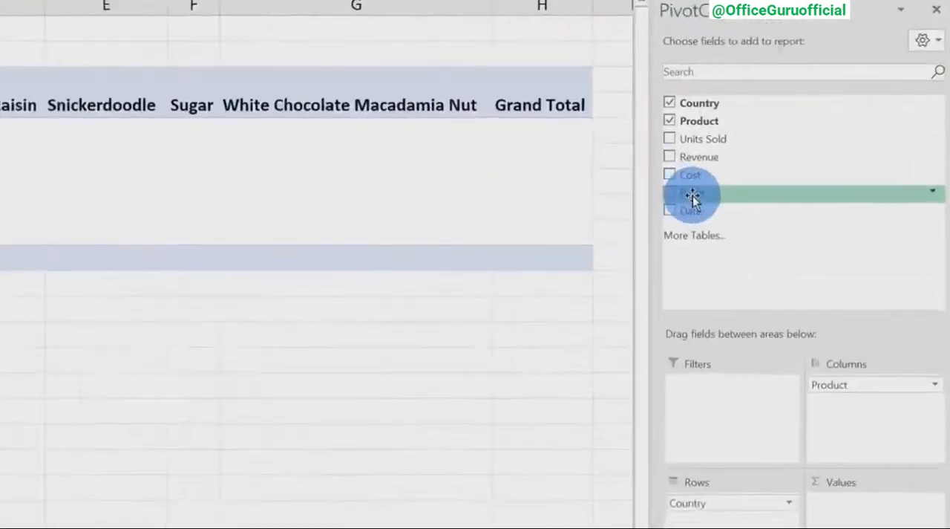
left_click_drag(849, 392, 851, 397)
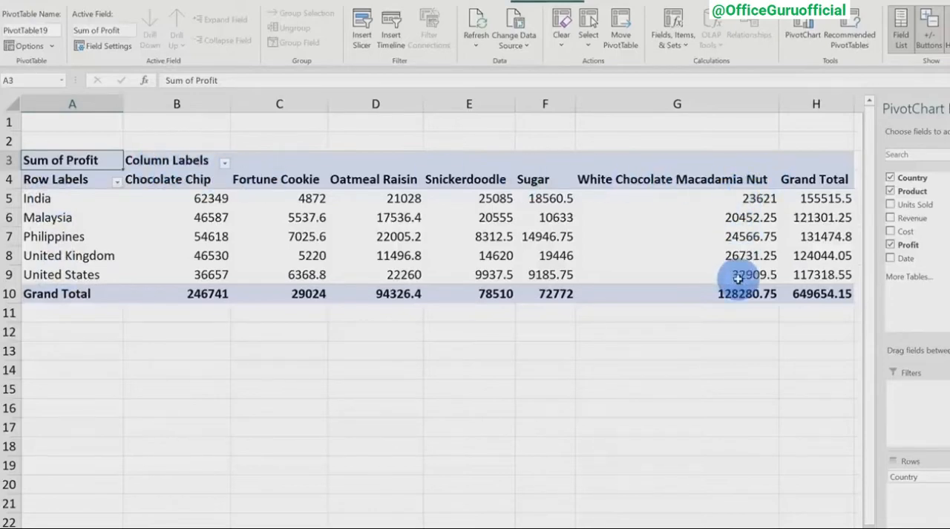
Format all profit values in the PivotTable, including the grand totals, as dollar accounting amounts without decimal places.
mouse_move(739, 278)
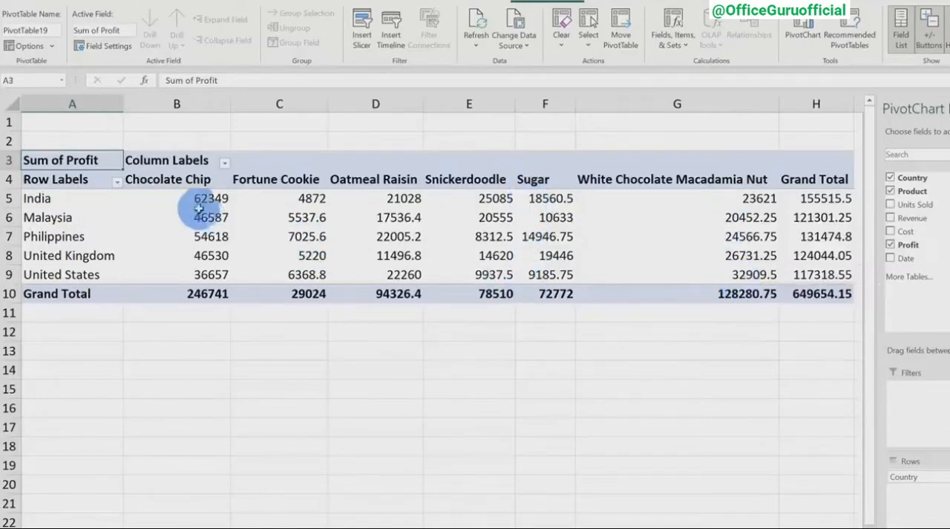
mouse_move(207, 198)
left_mouse_down()
mouse_move(206, 213)
mouse_move(817, 292)
left_mouse_up()
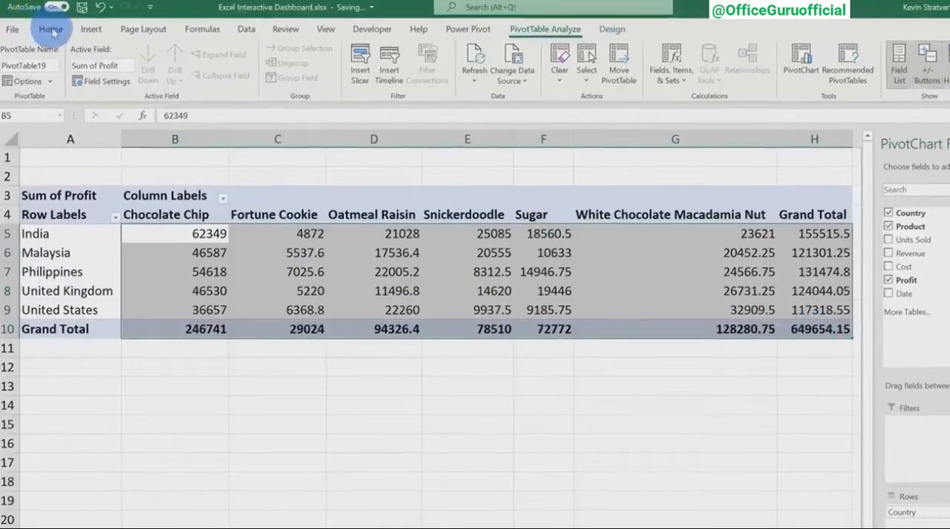
left_click(50, 30)
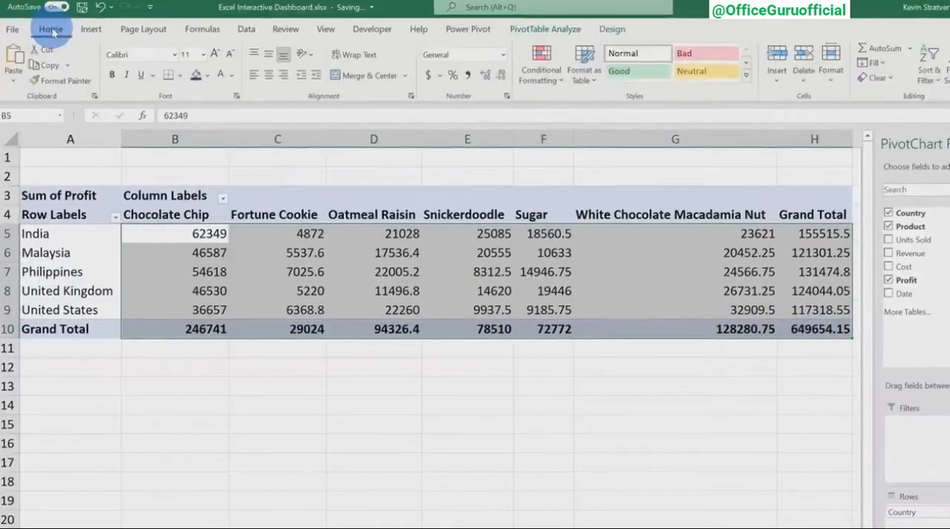
left_click(427, 76)
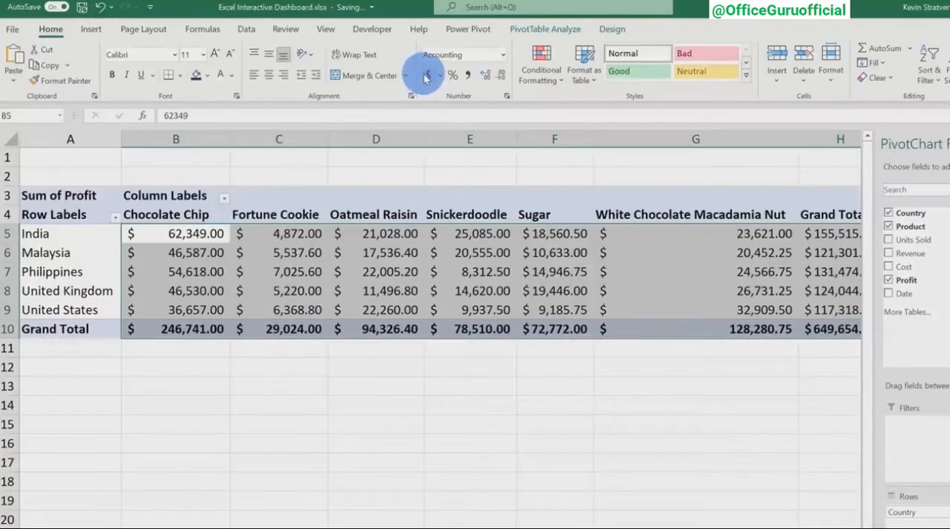
left_click(502, 77)
left_click(502, 77)
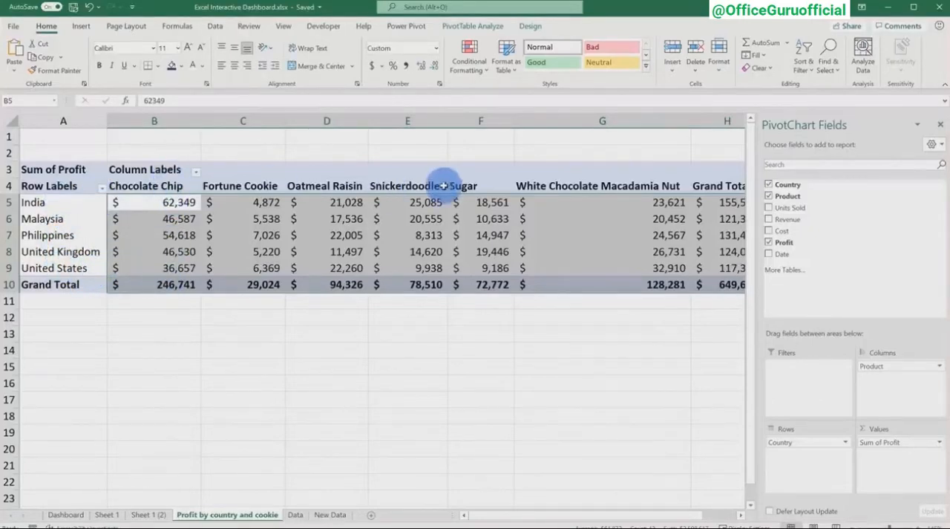
Sort the countries by their grand total profit from largest to smallest and review the India row.
scroll(271, 203, "down", 1, "ctrl")
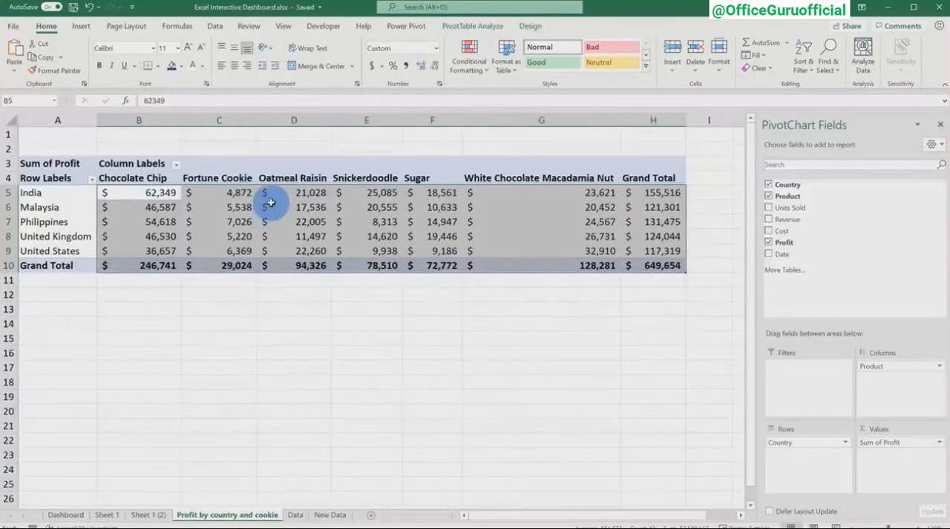
left_click(553, 208)
left_click(657, 206)
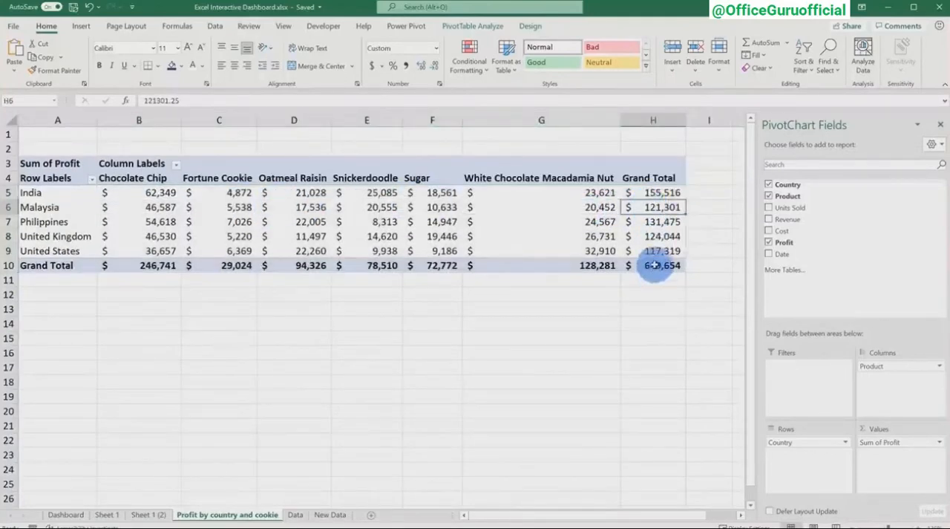
right_click(657, 208)
mouse_move(687, 287)
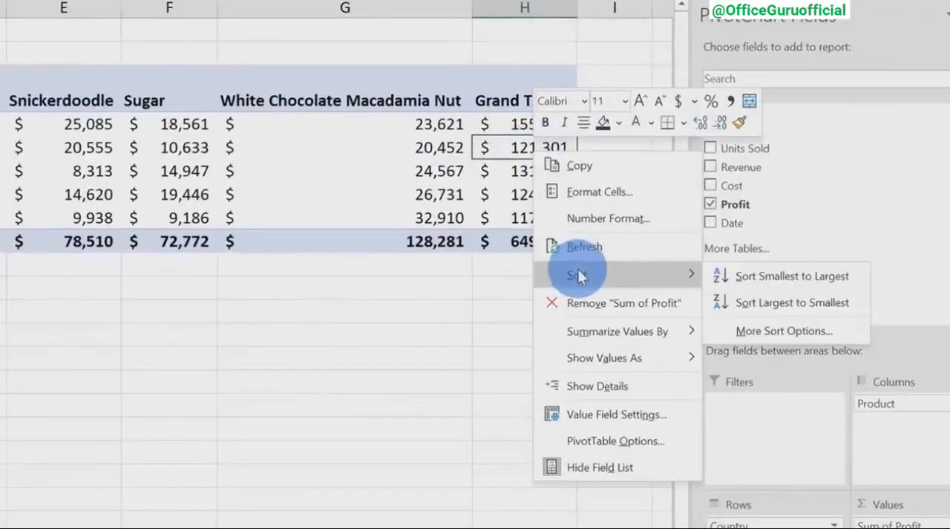
left_click(783, 302)
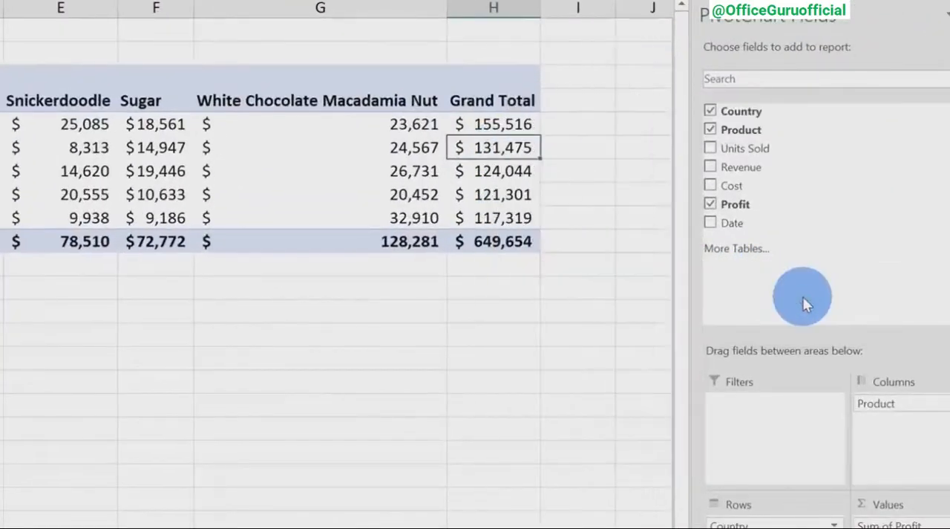
left_click(65, 192)
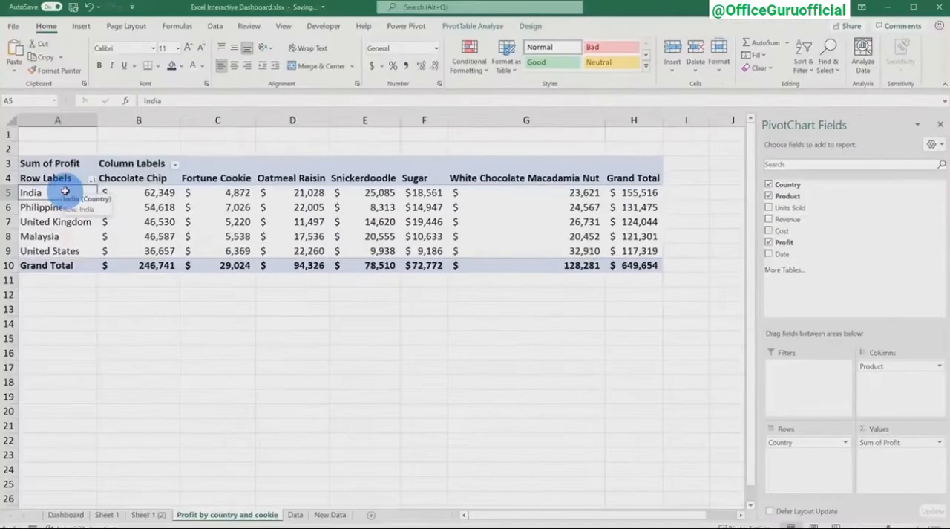
left_click_drag(65, 192, 649, 188)
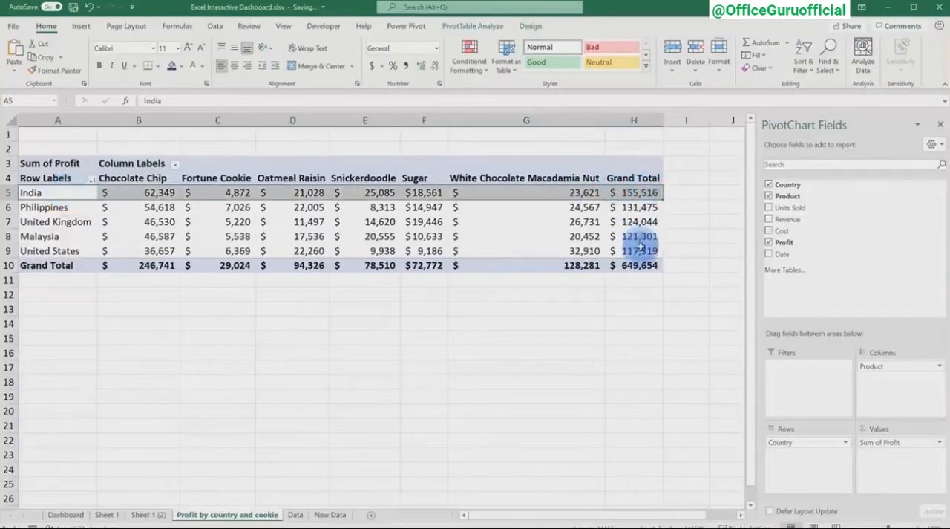
Sort the cookie type columns by their grand total profit from largest to smallest and review the countries and totals.
left_click_drag(640, 250, 71, 251)
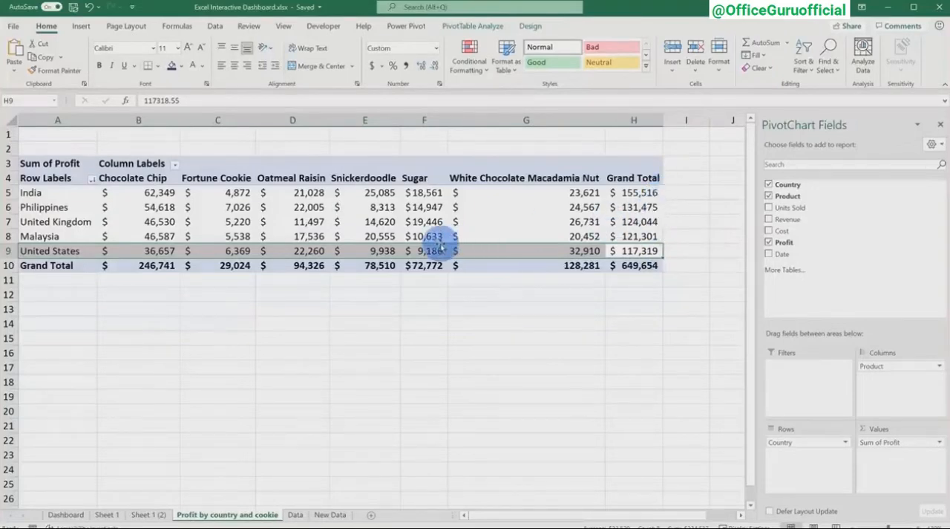
left_click(153, 265)
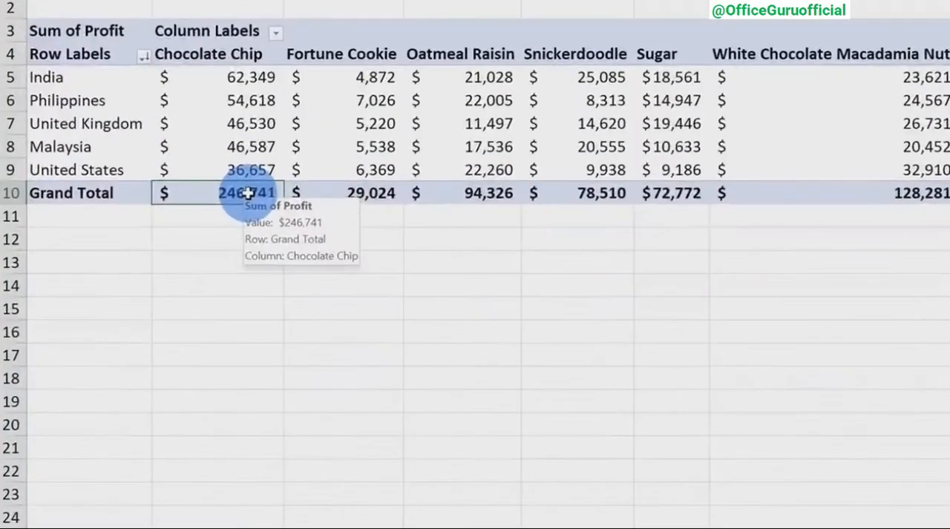
right_click(158, 265)
mouse_move(302, 315)
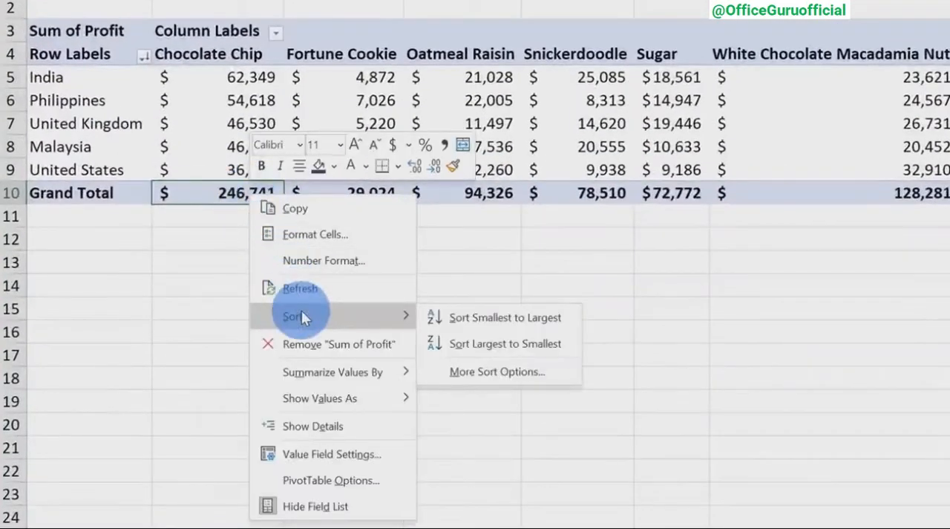
left_click(504, 343)
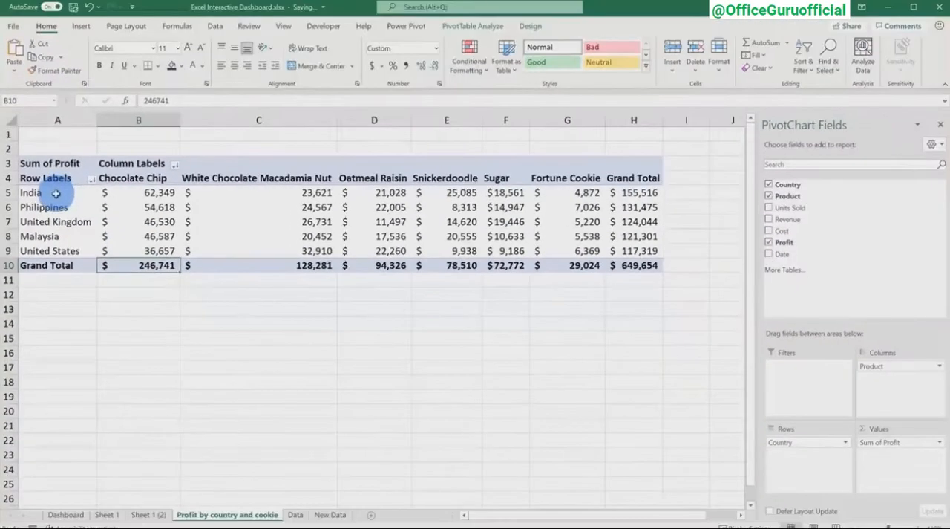
left_click_drag(56, 193, 57, 250)
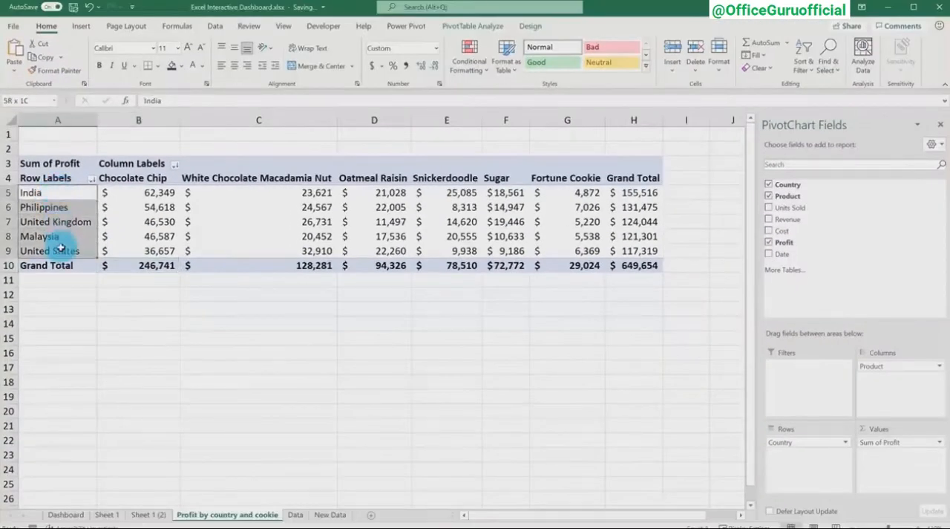
left_click_drag(126, 264, 586, 265)
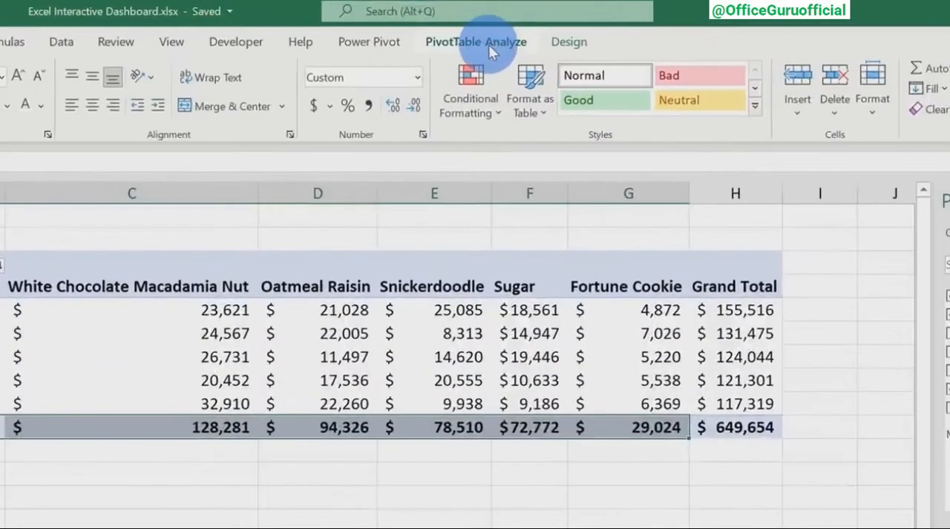
Insert a Stacked Column PivotChart based on the profit by country and cookie PivotTable.
left_click(489, 44)
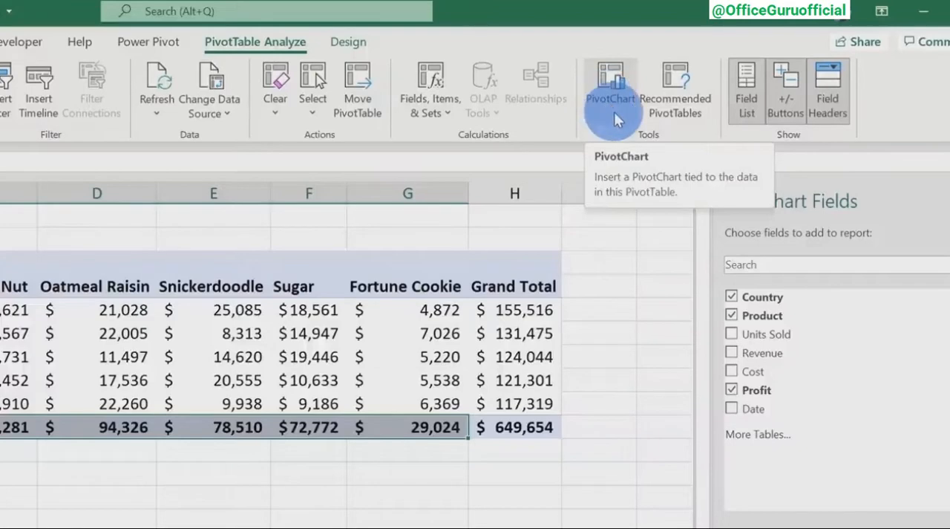
left_click(614, 111)
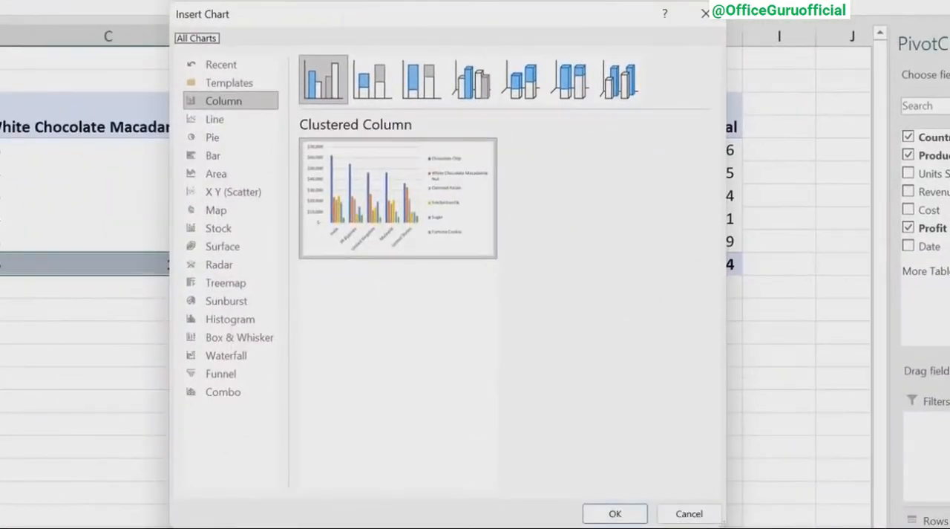
left_click(375, 86)
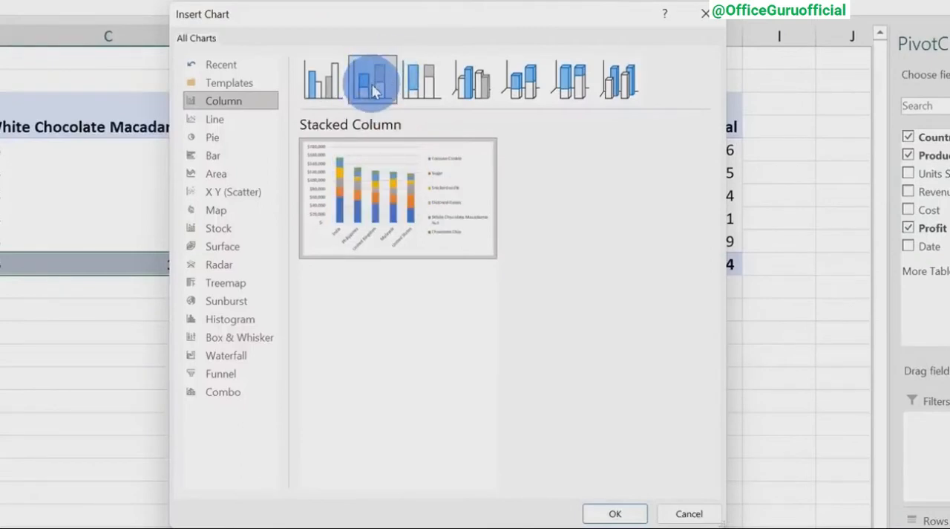
left_click(627, 514)
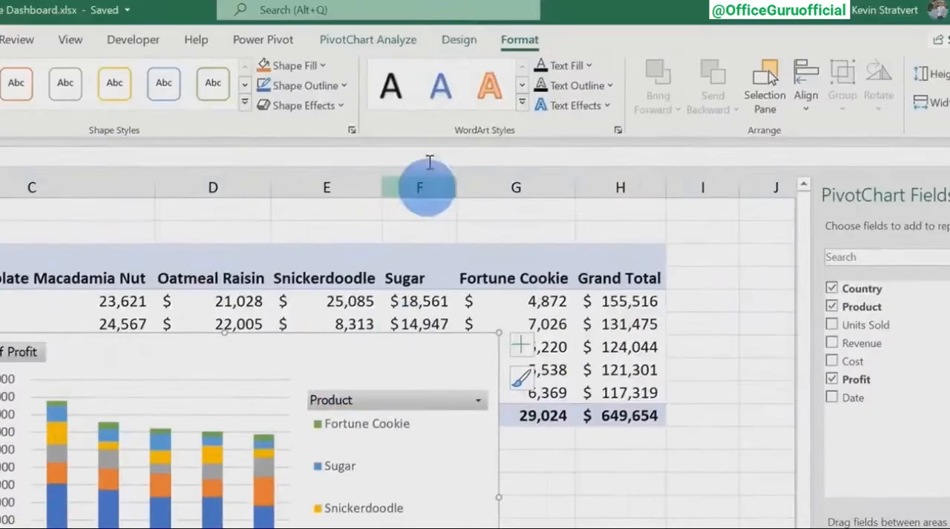
Add a title above the chart reading "Profit by Market & Cookie Type".
left_click(459, 41)
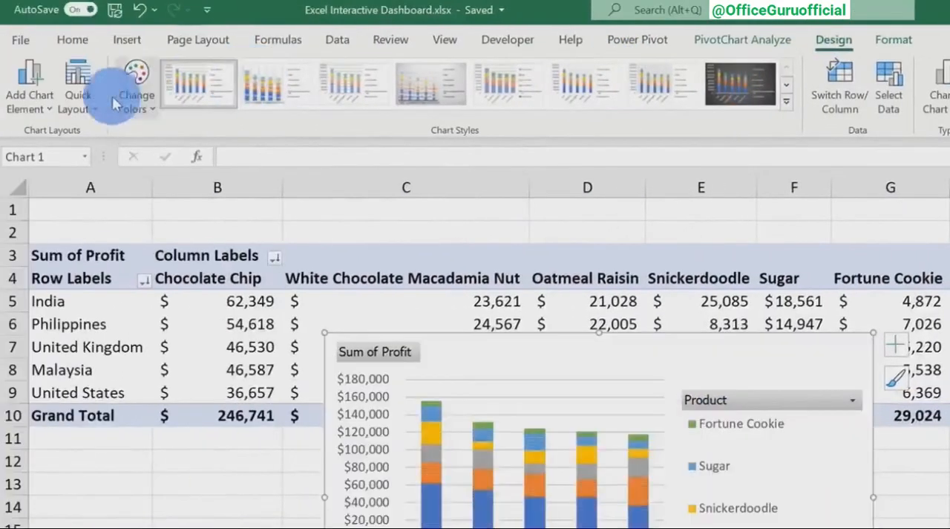
left_click(42, 104)
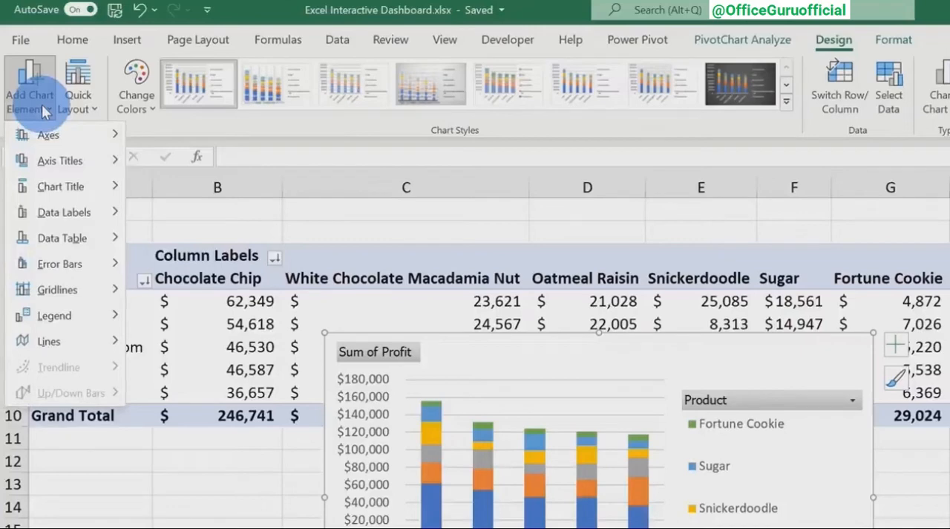
mouse_move(72, 187)
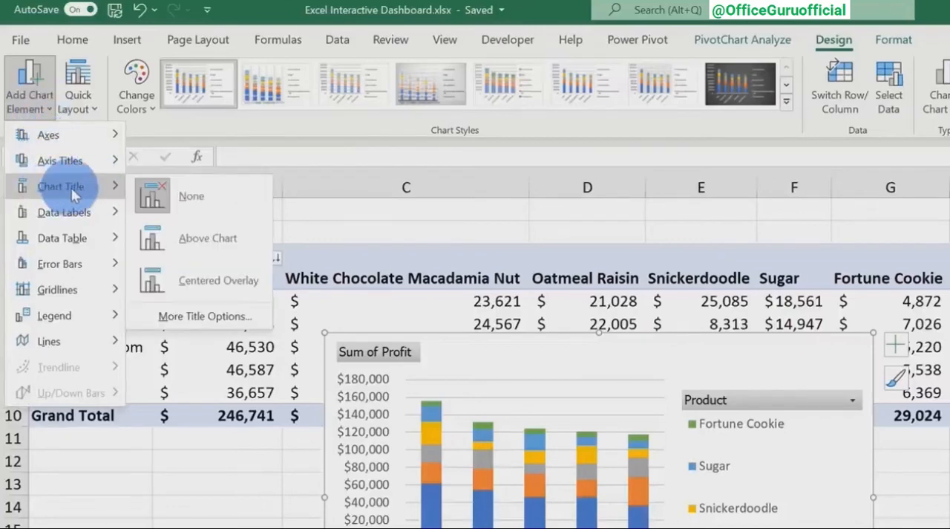
left_click(236, 239)
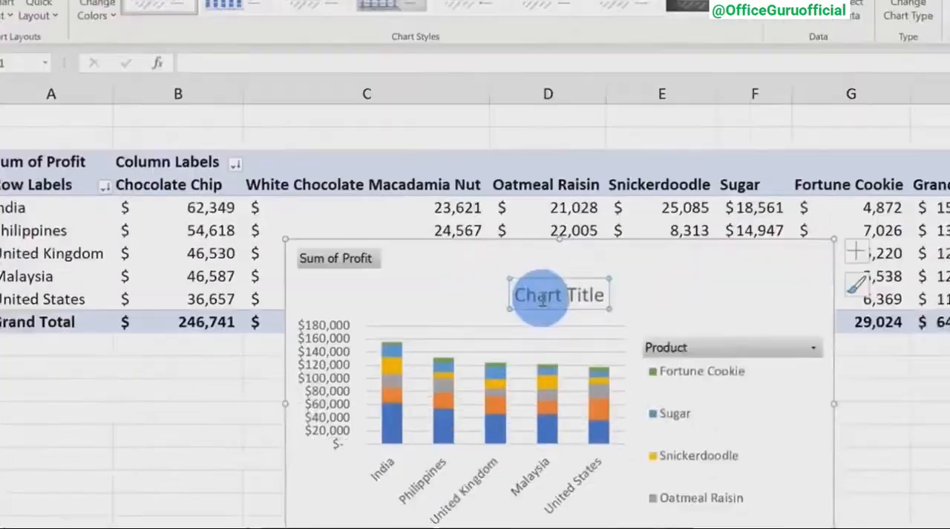
double_click(575, 388)
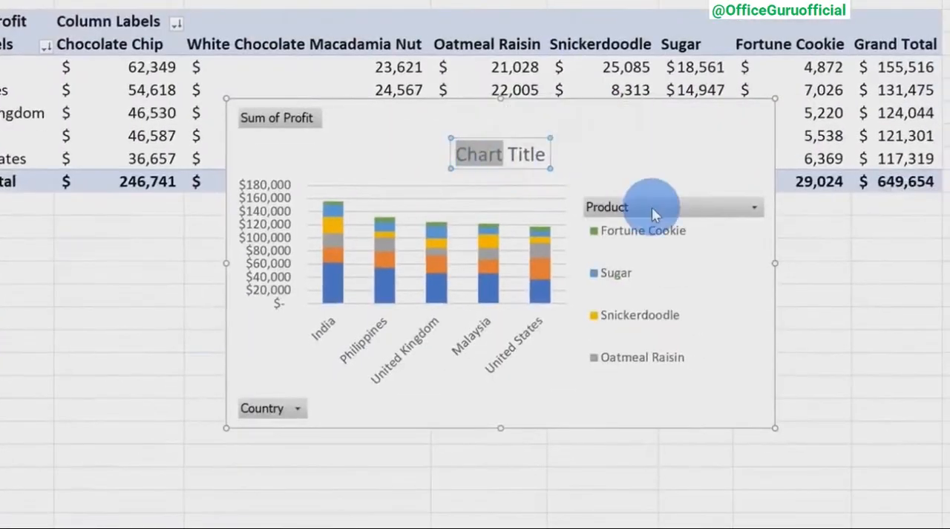
key("ctrl+a")
type("Profit by Market & Cookie Type")
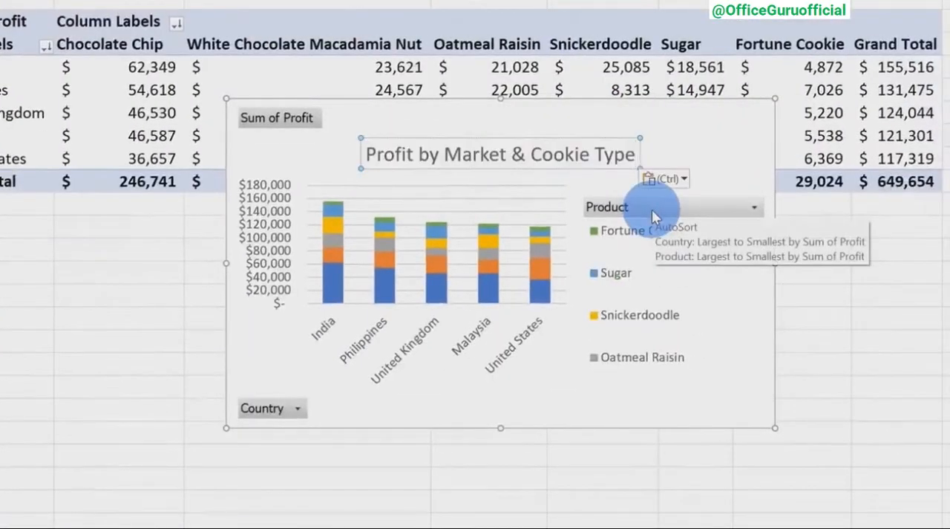
left_click(674, 144)
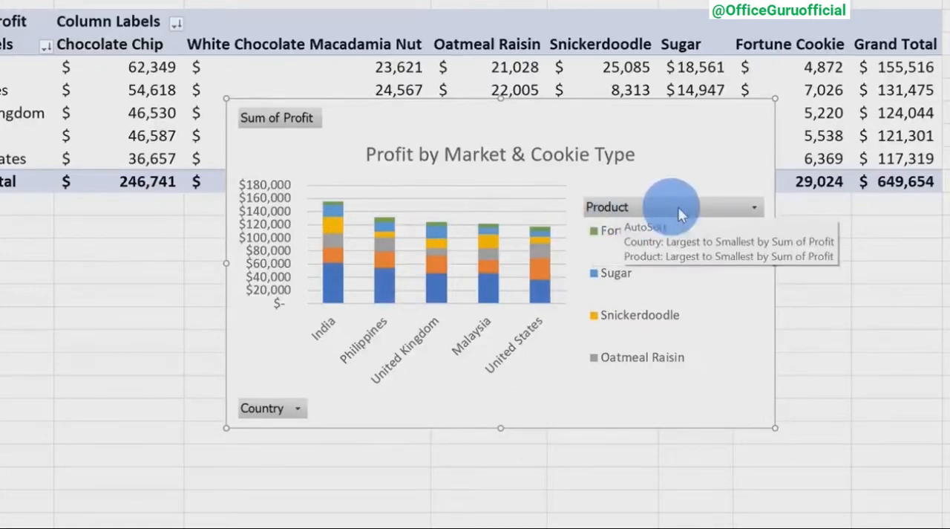
Look at the chart's Product filter options without changing them and hide all field buttons on the chart.
left_click(756, 213)
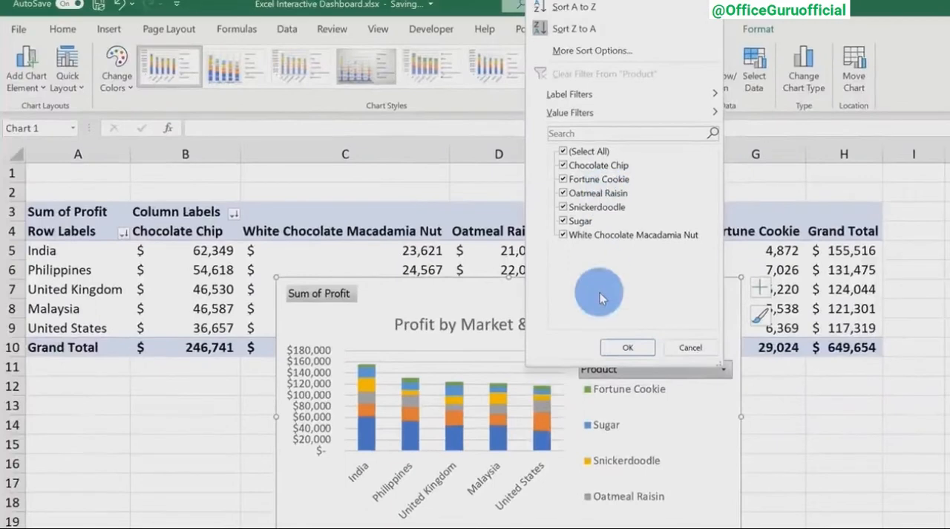
left_click(690, 347)
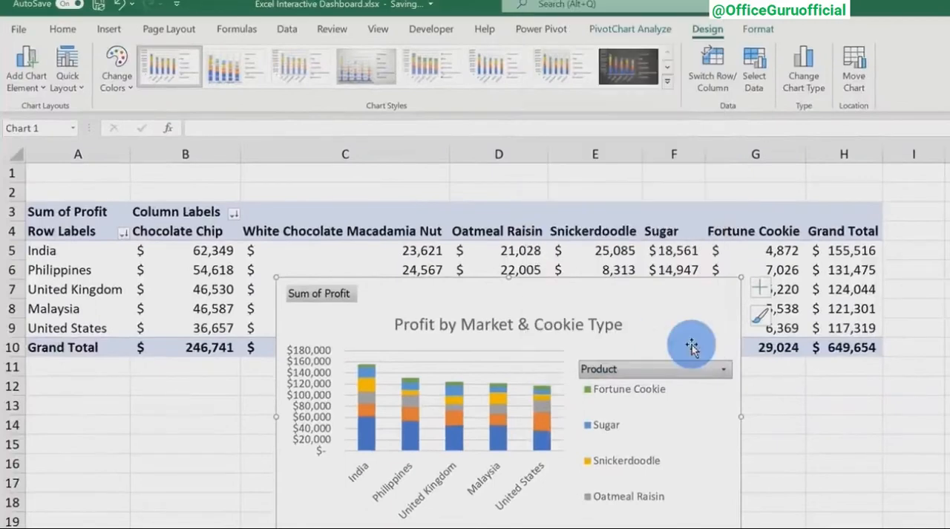
right_click(660, 368)
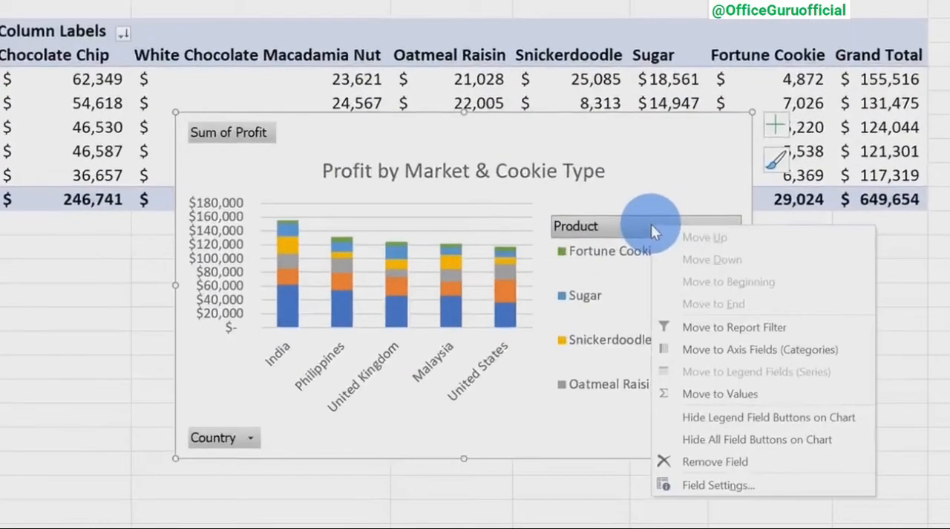
left_click(739, 440)
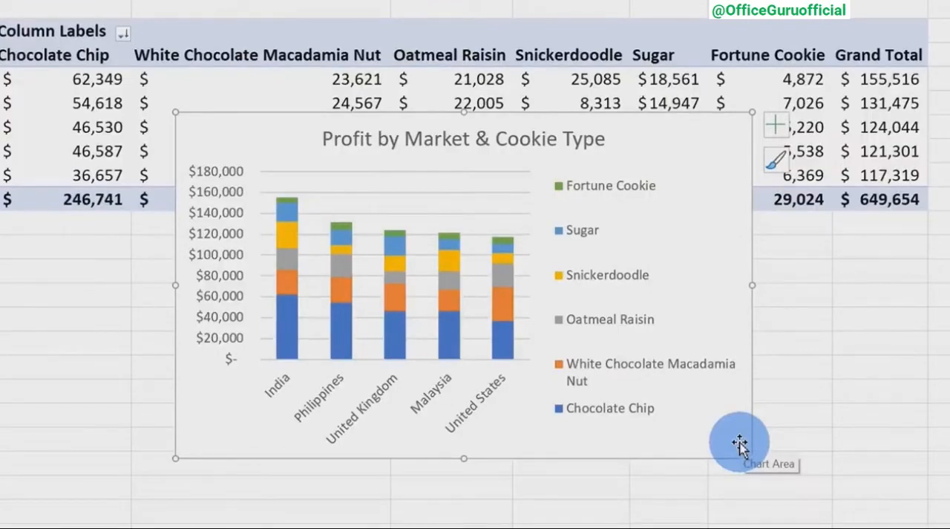
Copy the finished profit chart and paste it onto the Dashboard sheet.
left_click(727, 439)
left_click(733, 451)
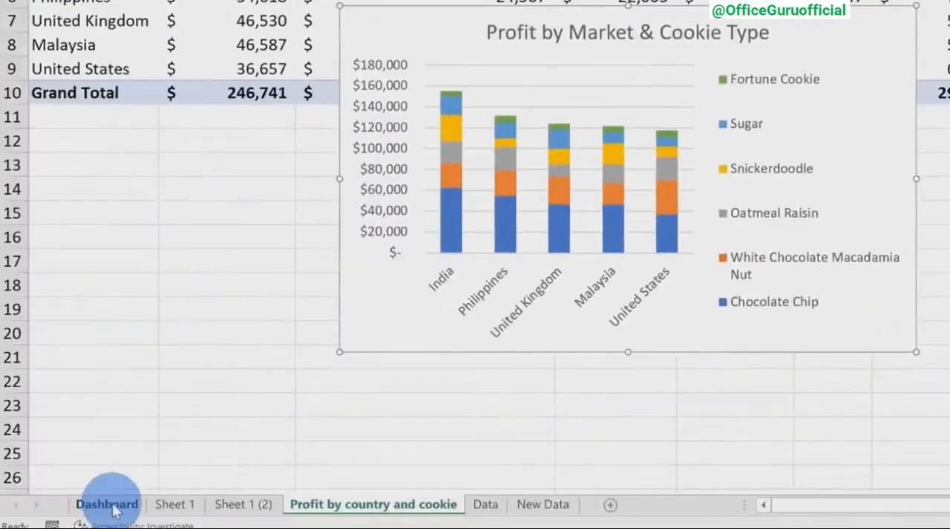
left_click(107, 499)
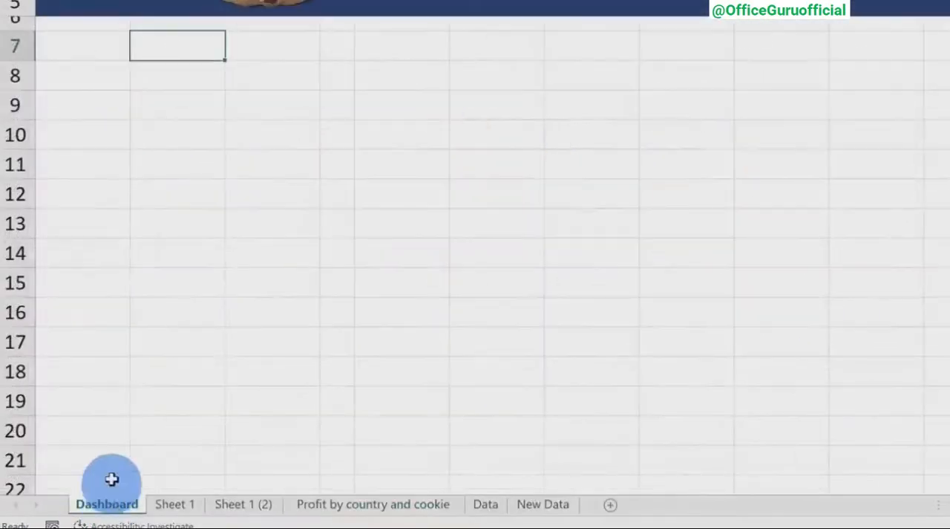
key("ctrl+v")
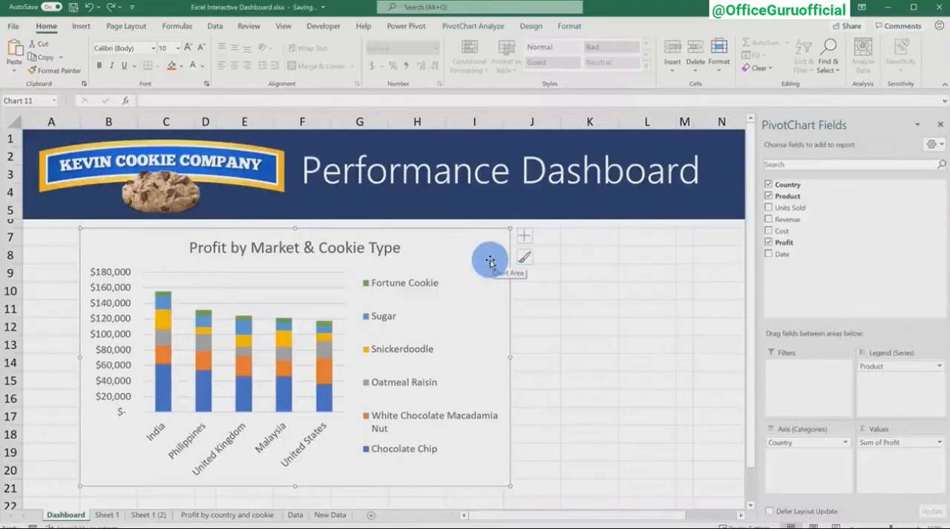
Move the profit chart so it starts at cell E7 of the Dashboard and extend its height down to row 26.
scroll(399, 254, "down", 4)
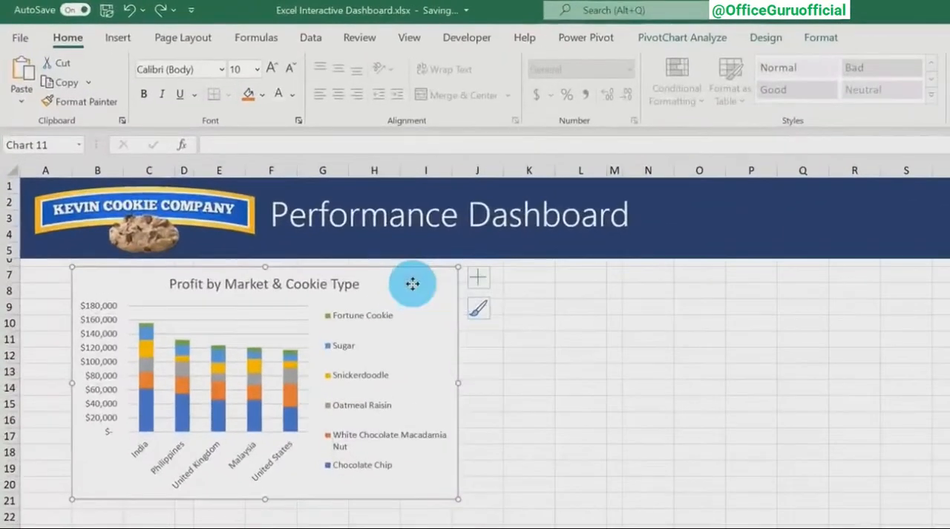
mouse_move(444, 294)
left_mouse_down()
mouse_move(534, 322)
mouse_move(535, 289)
mouse_move(453, 290)
mouse_move(467, 283)
mouse_move(470, 316)
mouse_move(532, 327)
mouse_move(520, 290)
mouse_move(530, 282)
mouse_move(535, 438)
mouse_move(546, 279)
left_mouse_up()
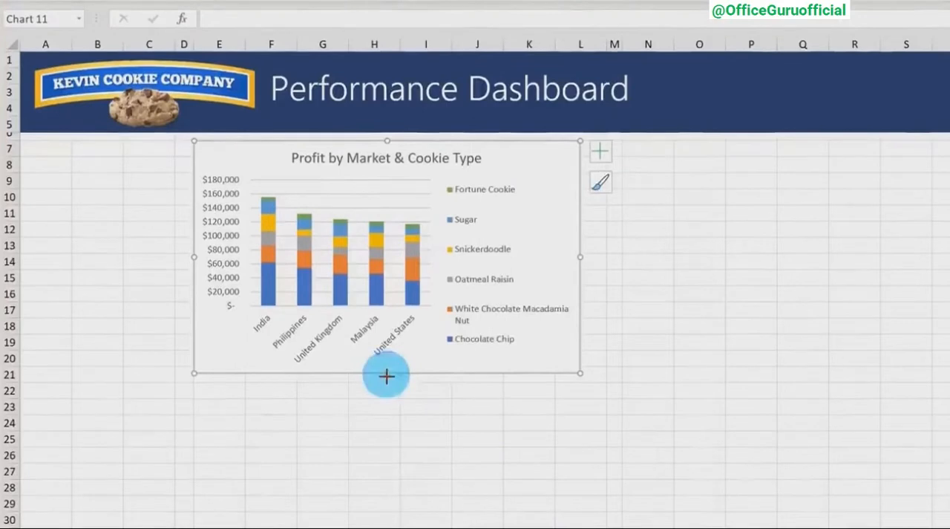
left_click_drag(387, 376, 387, 463)
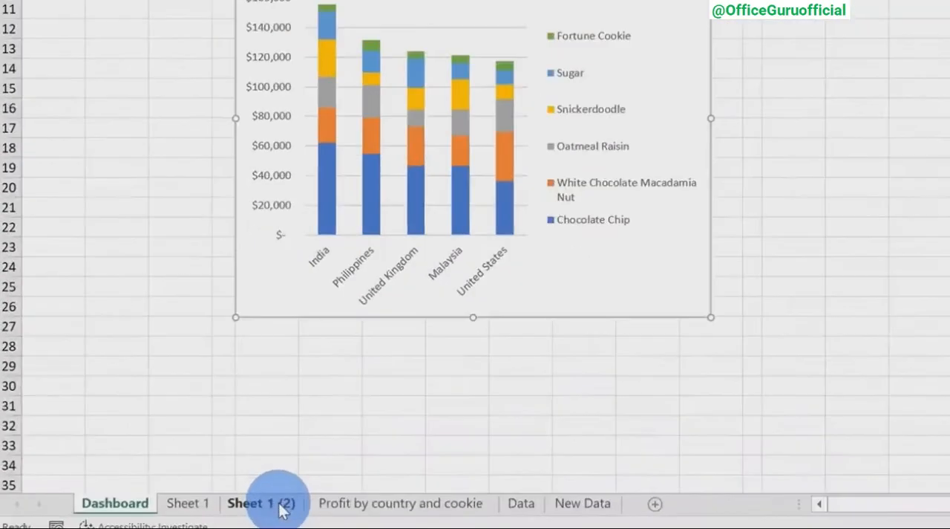
Rename the sheet Sheet 1 (2) as "Units sold each month".
left_click(148, 514)
right_click(282, 510)
left_click(375, 280)
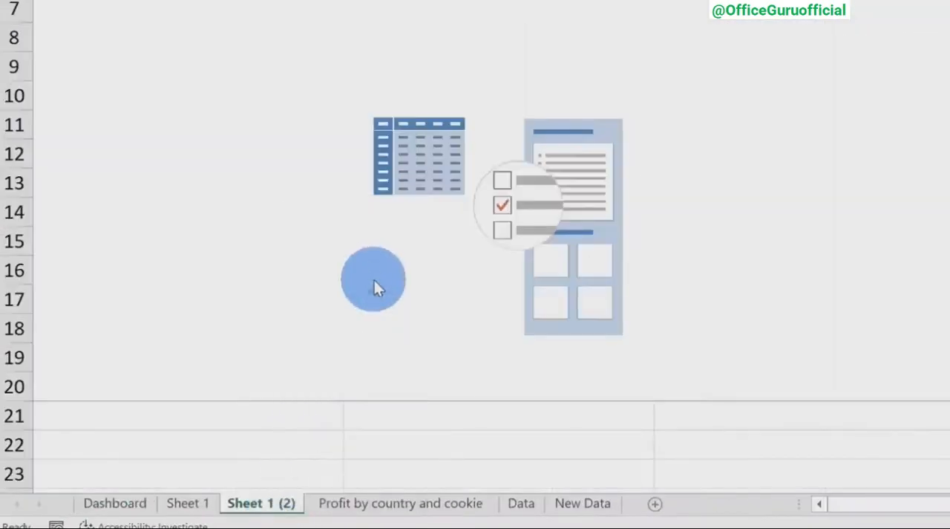
type("Units sold each month")
left_click(535, 283)
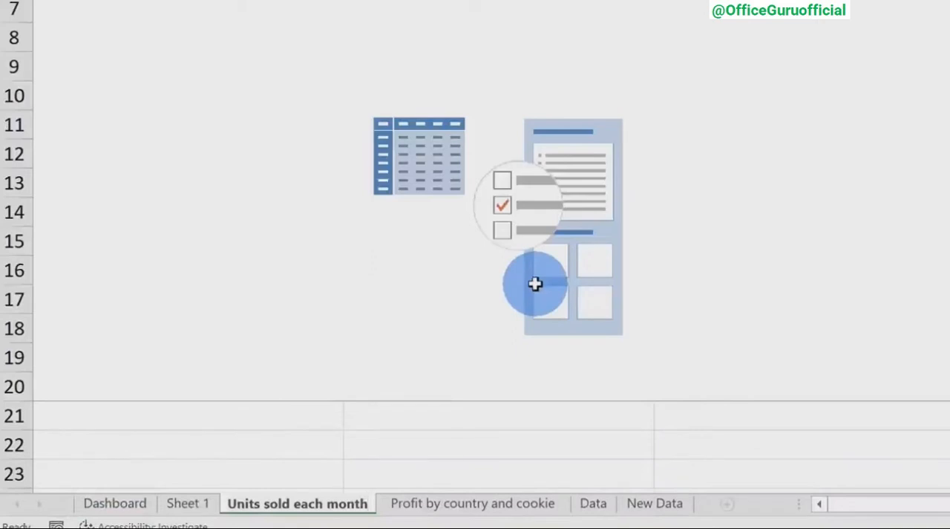
Lay out the empty PivotTable with Date, grouped by month, as rows and the sum of Units Sold as values.
left_click(720, 156)
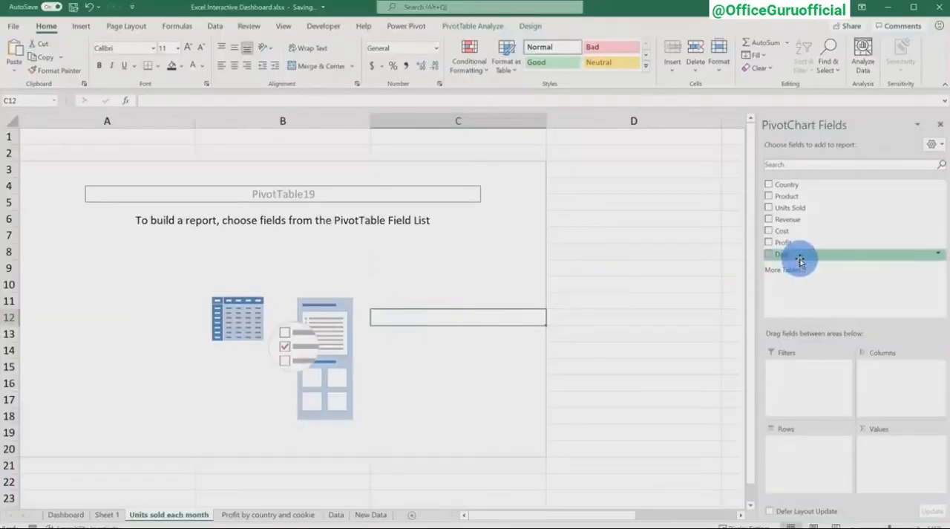
left_click_drag(802, 255, 811, 464)
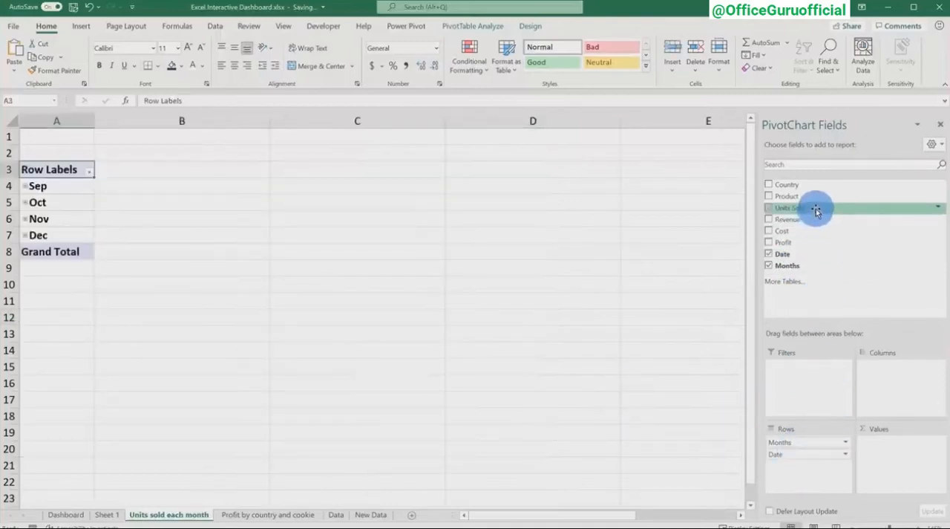
left_click_drag(817, 208, 909, 446)
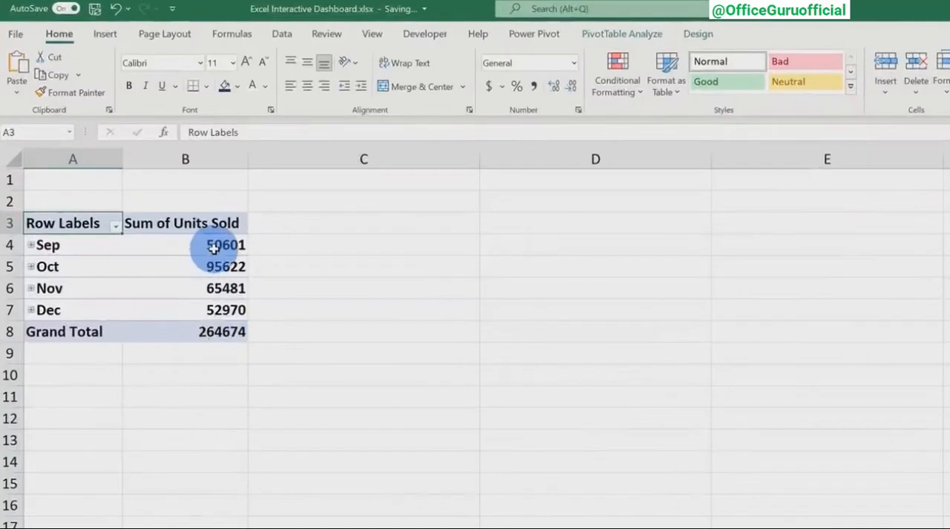
Format the monthly units sold values and their grand total with thousands separators and no decimal places.
left_click_drag(167, 188, 163, 250)
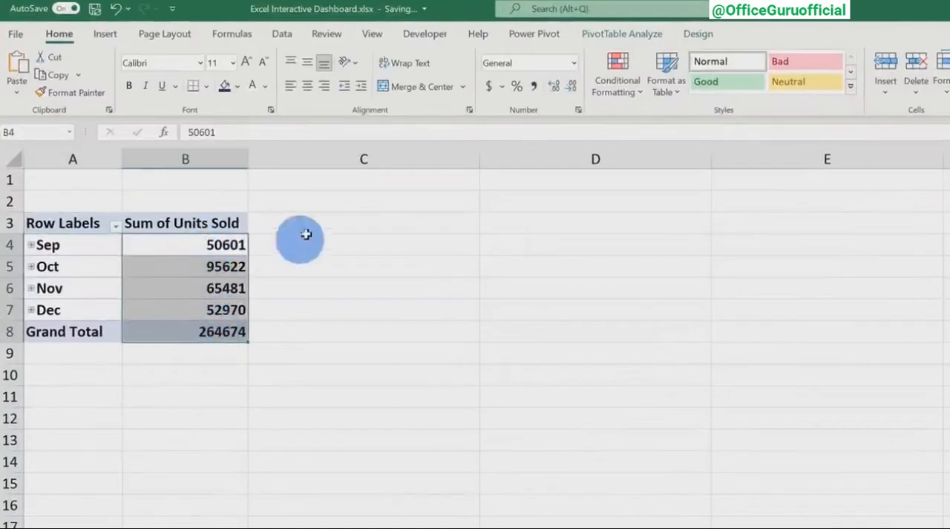
left_click(534, 86)
left_click(571, 87)
left_click(571, 88)
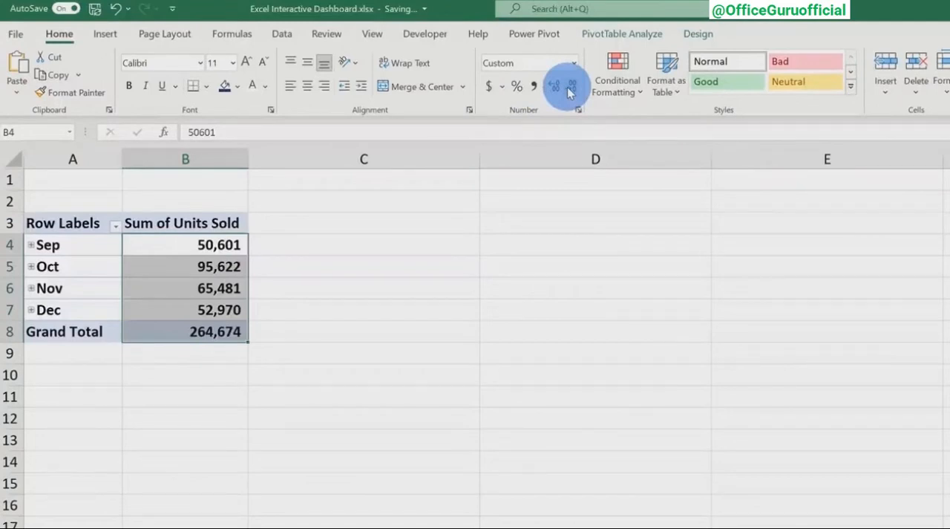
Insert a Line PivotChart from the monthly units sold PivotTable.
left_click(619, 35)
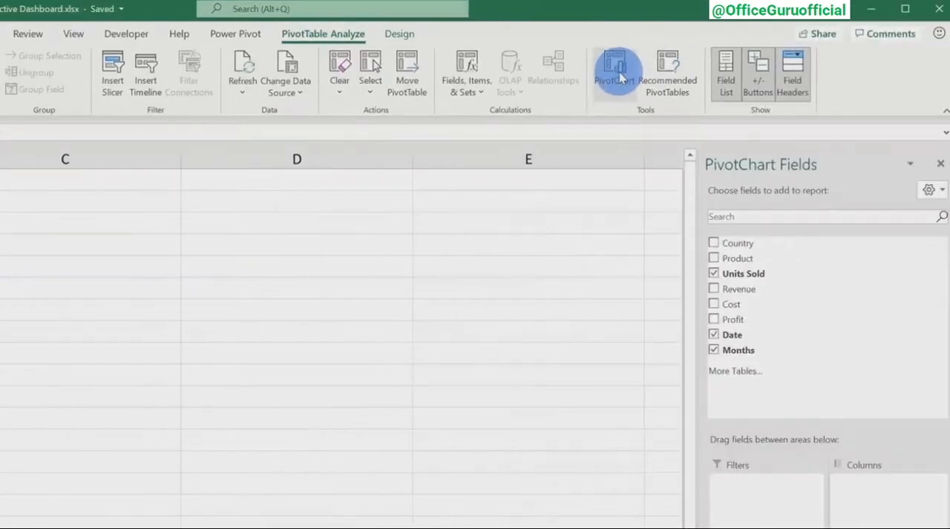
left_click(621, 77)
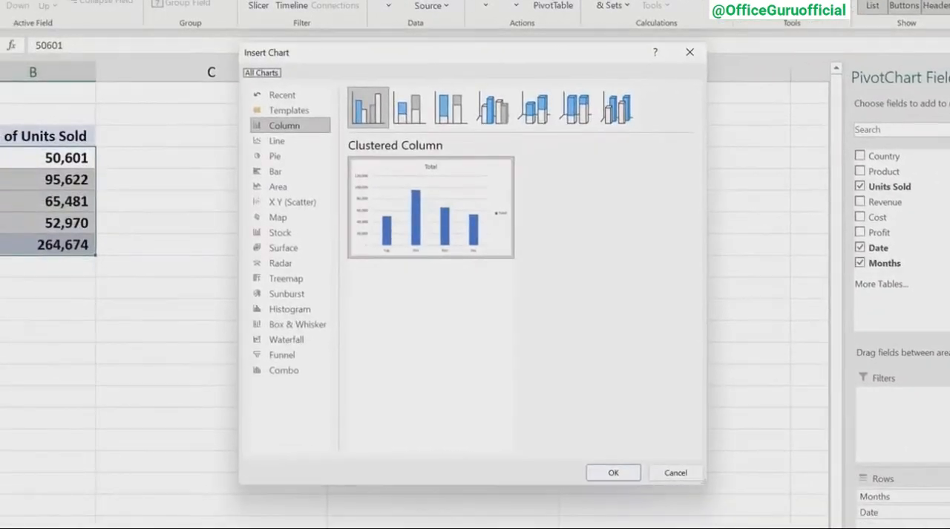
left_click(297, 144)
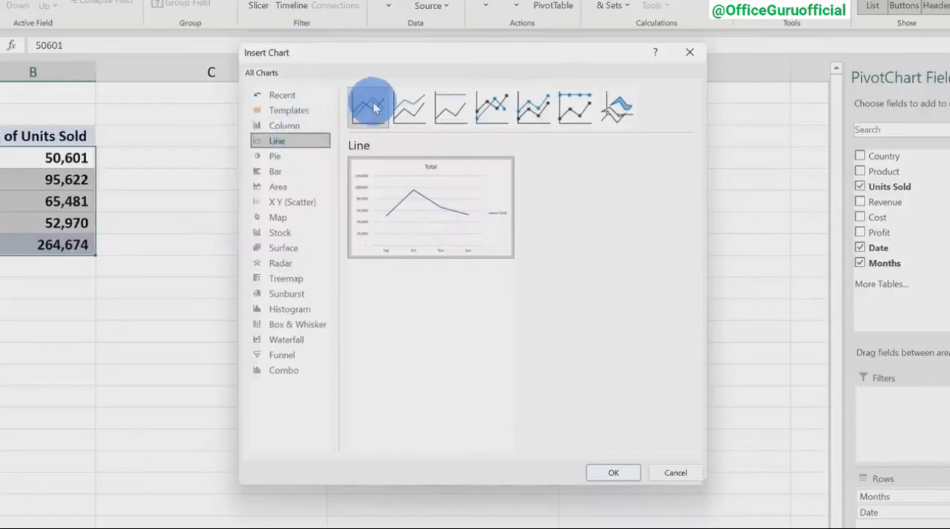
mouse_move(374, 250)
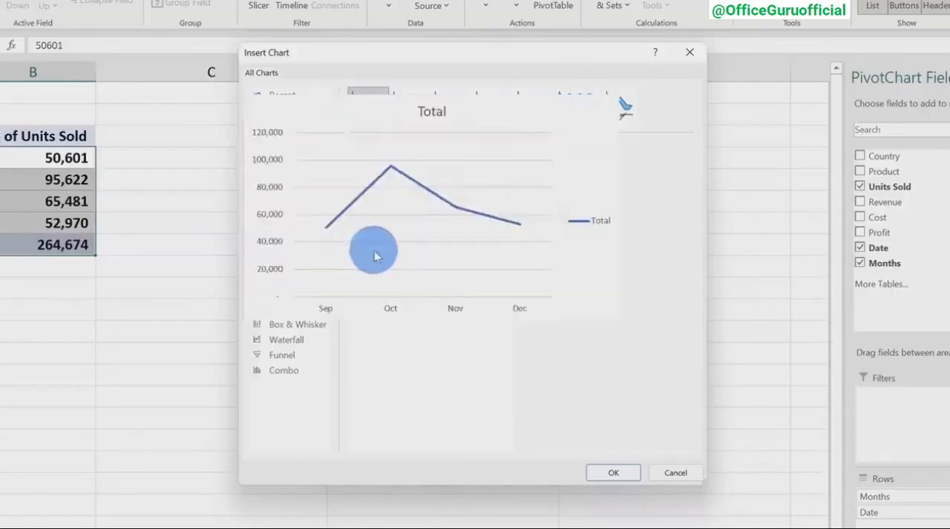
left_click(614, 473)
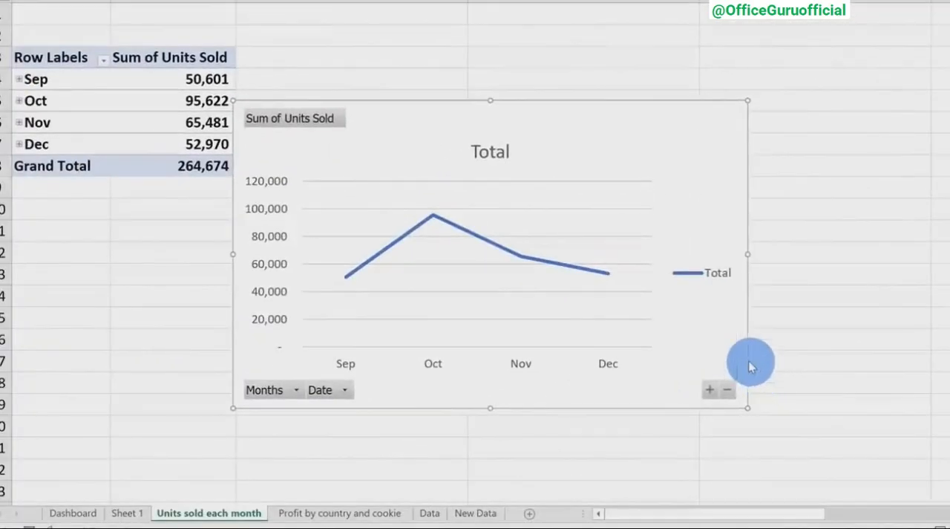
Replace the line chart's title with "Units sold each month".
left_click(480, 151)
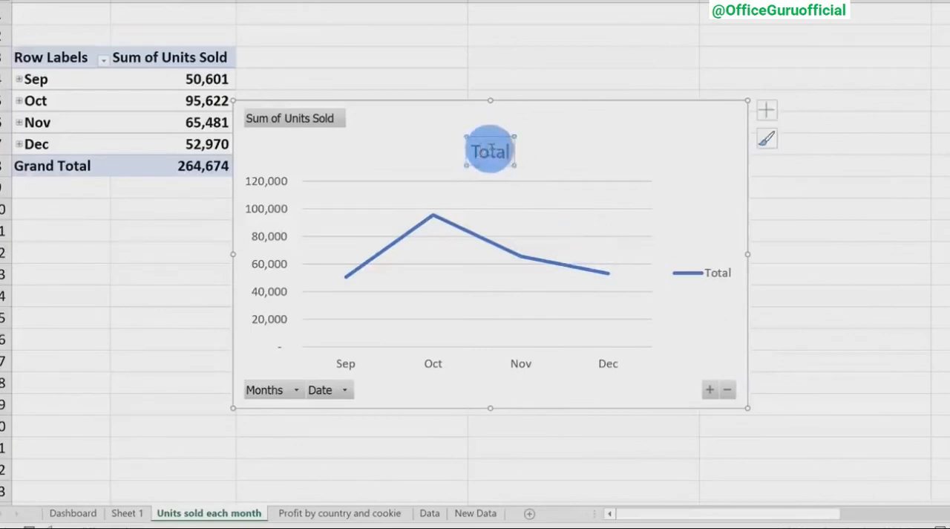
double_click(490, 151)
type("Units sold each month")
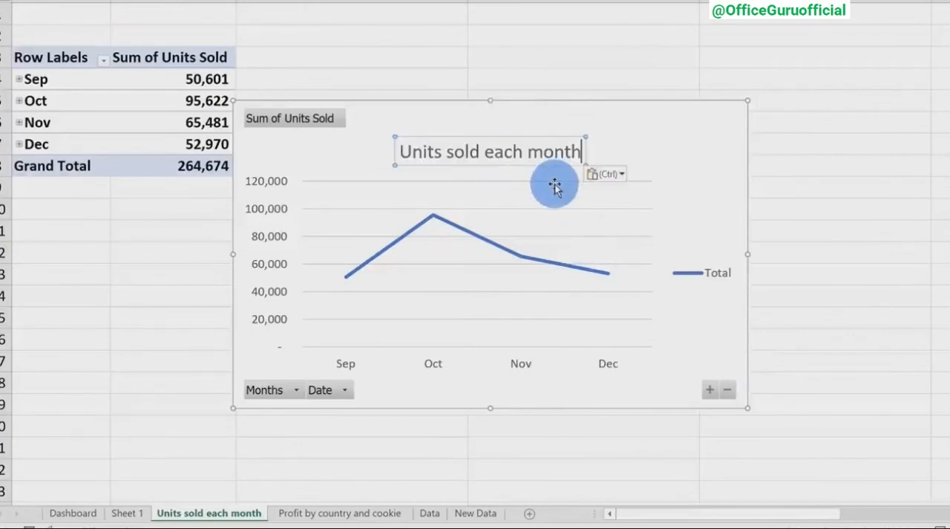
Delete the legend from the units sold chart and hide all of its field buttons.
left_click(704, 276)
key("Delete")
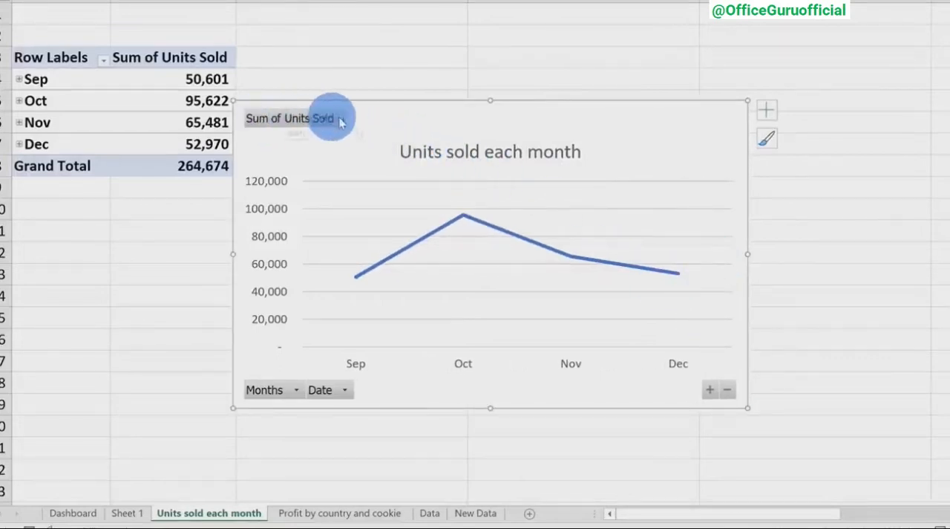
right_click(336, 389)
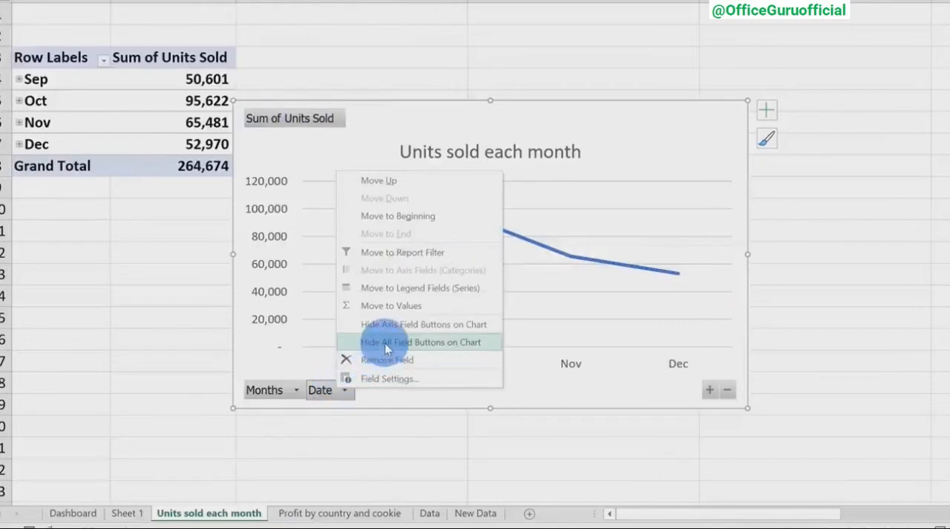
left_click(416, 342)
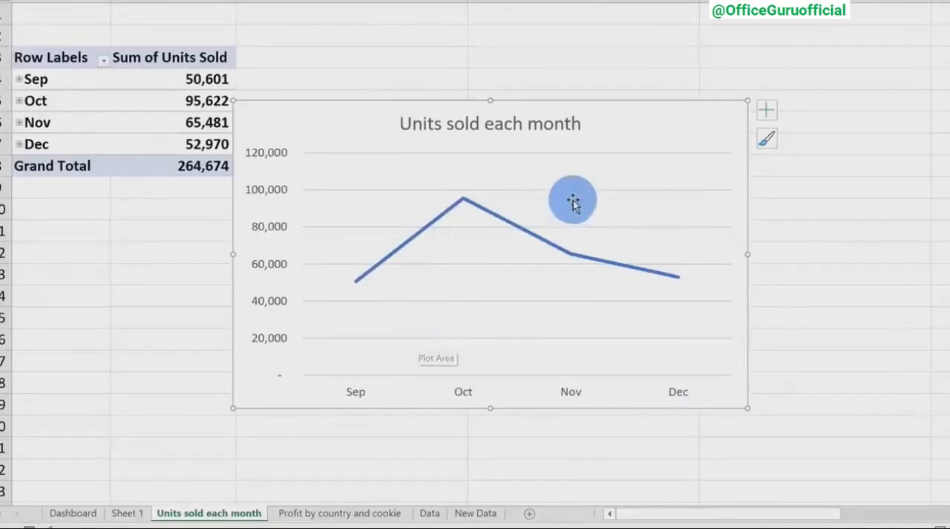
Paste the units sold chart onto the Dashboard beside the profit chart and fit it between rows 7 and 16.
left_click(87, 514)
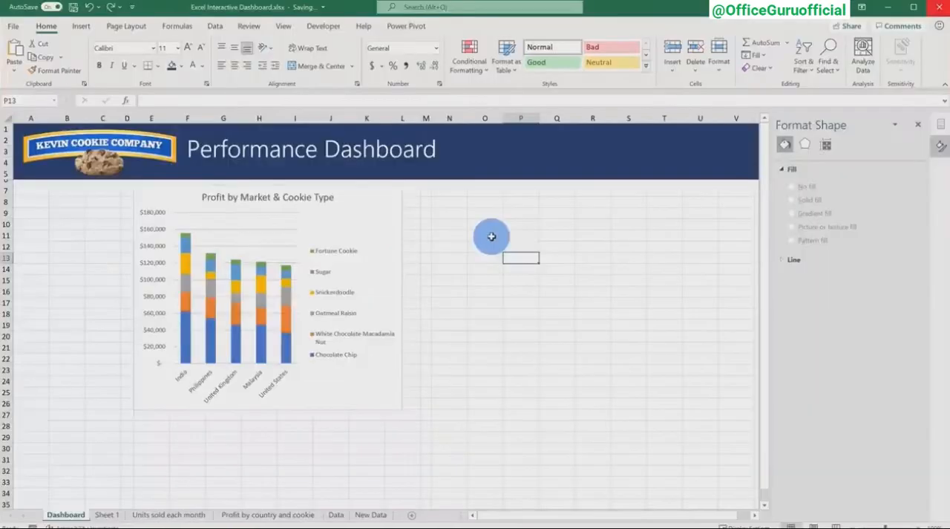
key("ctrl+v")
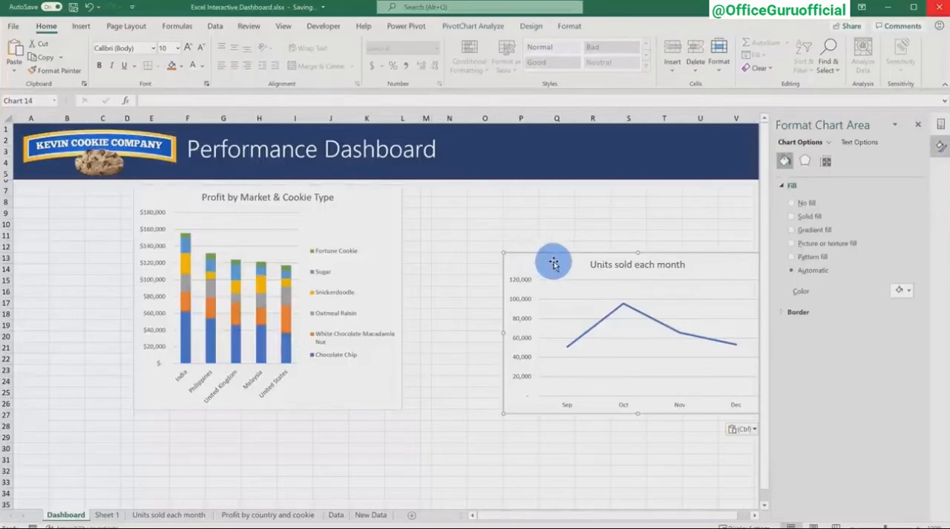
left_click_drag(552, 262, 463, 196)
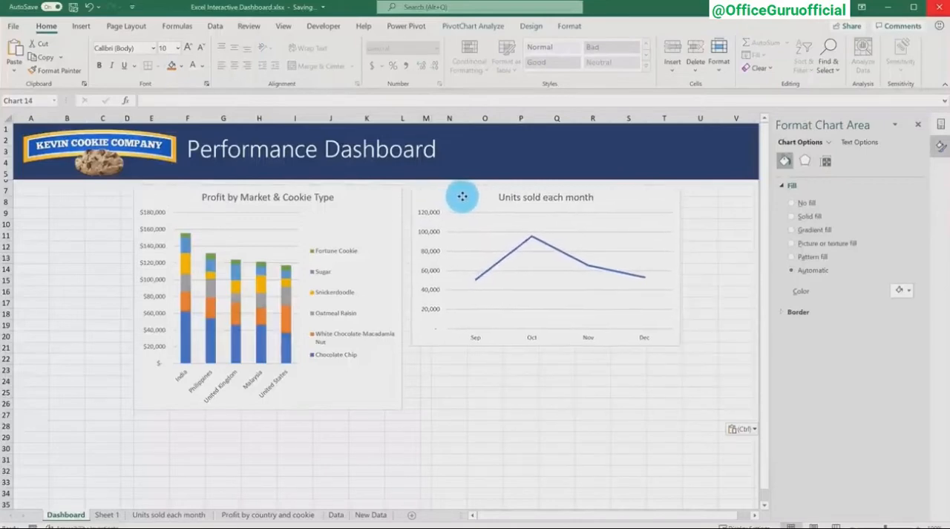
left_click(536, 314)
left_click_drag(547, 346, 548, 293)
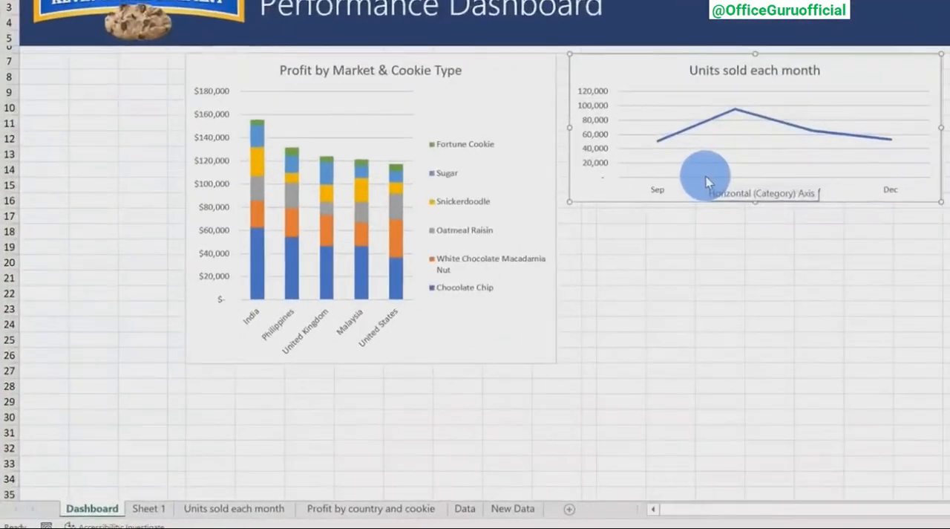
Rename the sheet Sheet 1 as "Profit by month".
right_click(155, 509)
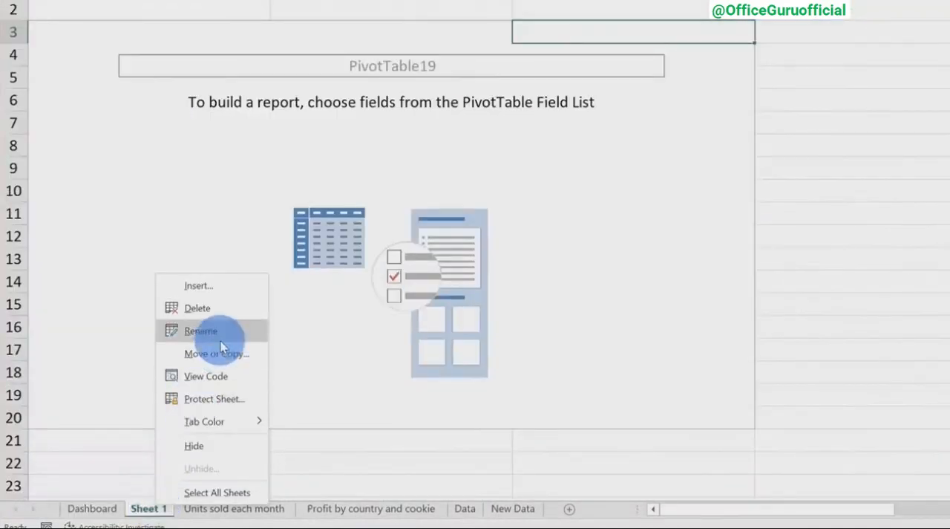
left_click(220, 339)
type("Profit by month")
key("Return")
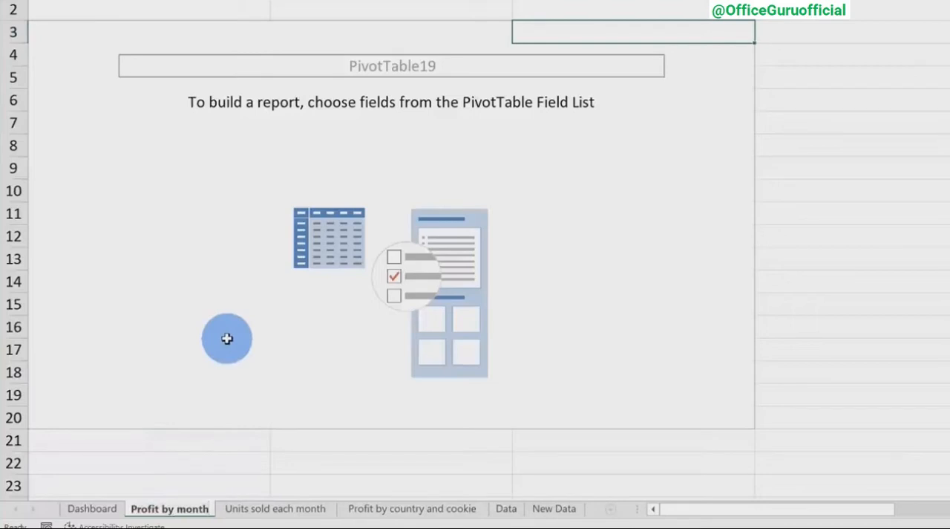
Lay out the empty PivotTable with Months as rows and the sum of Profit as values.
left_click(436, 232)
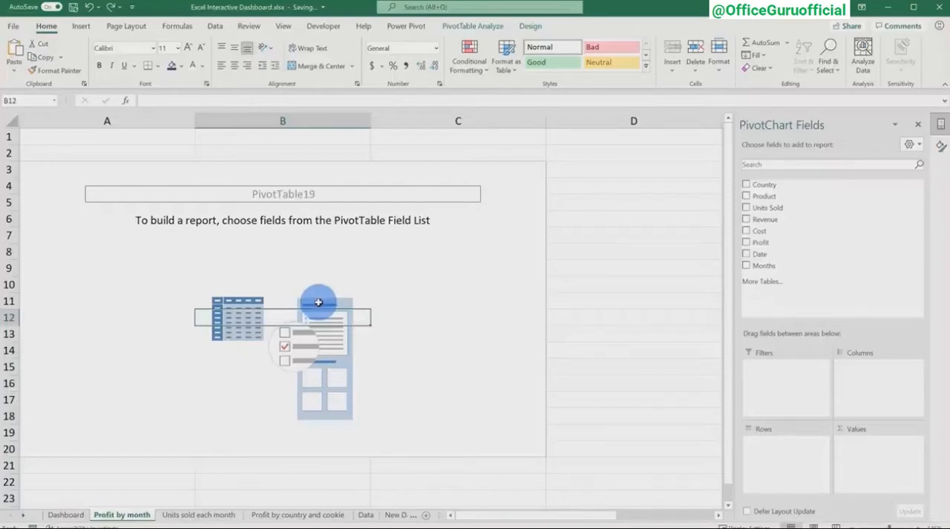
left_click_drag(776, 265, 781, 449)
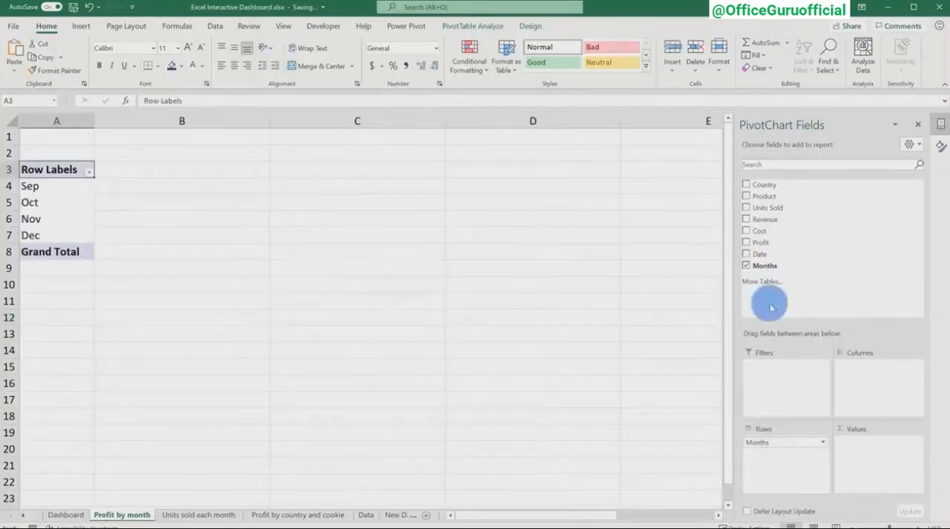
left_click_drag(780, 241, 865, 453)
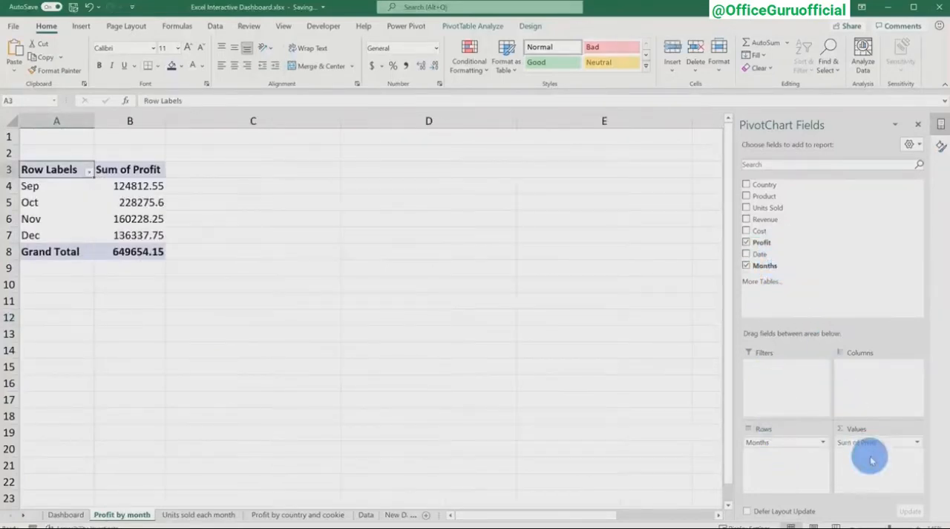
Format the monthly profit values and their grand total in dollar accounting format with no decimal places.
scroll(42, 144, "up", 3, "ctrl")
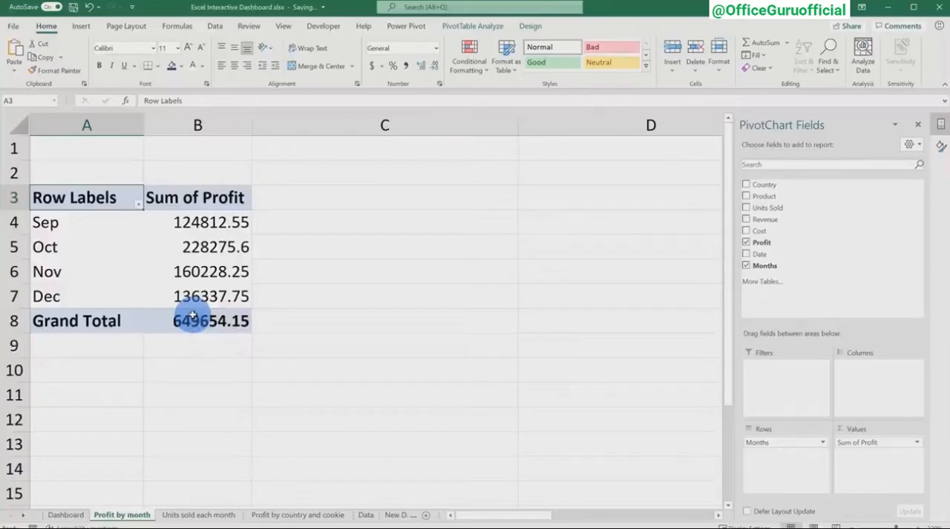
left_click_drag(211, 222, 206, 320)
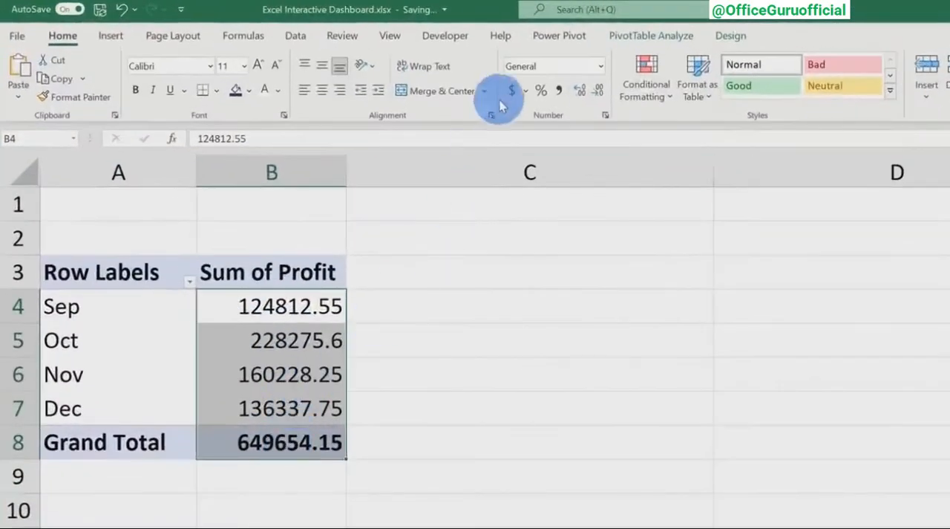
left_click(511, 92)
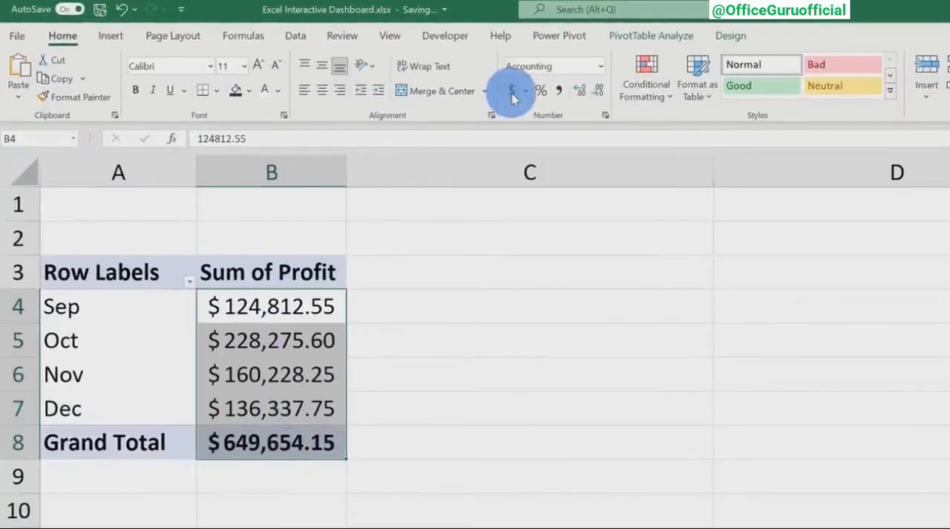
left_click(599, 92)
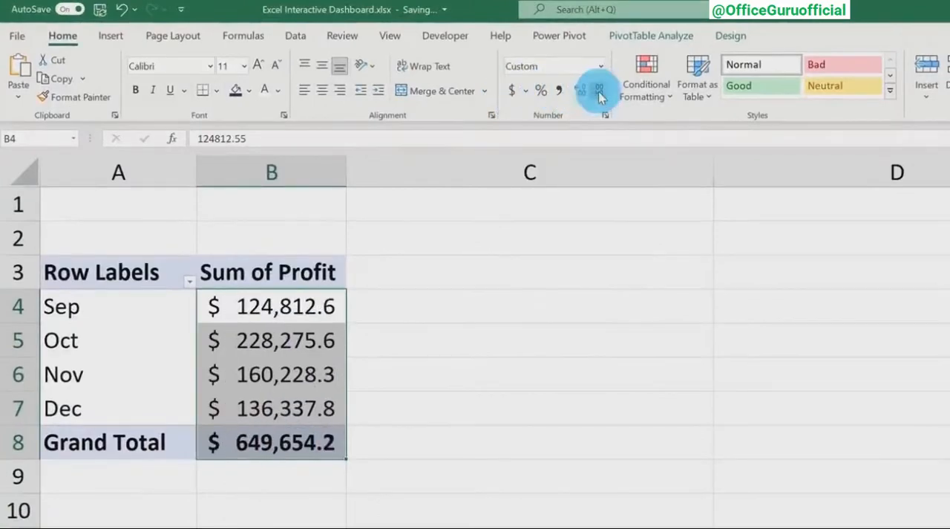
left_click(599, 91)
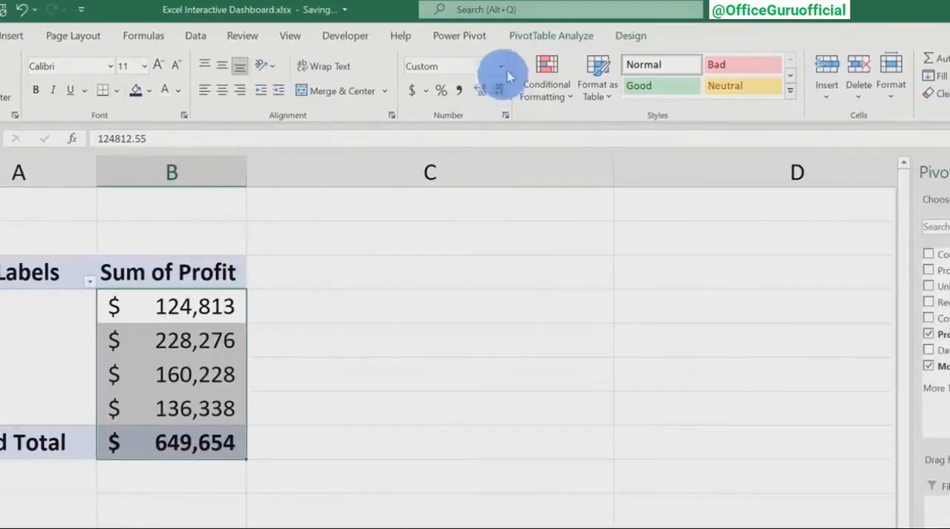
Insert a Line PivotChart from the monthly profit PivotTable.
left_click(549, 37)
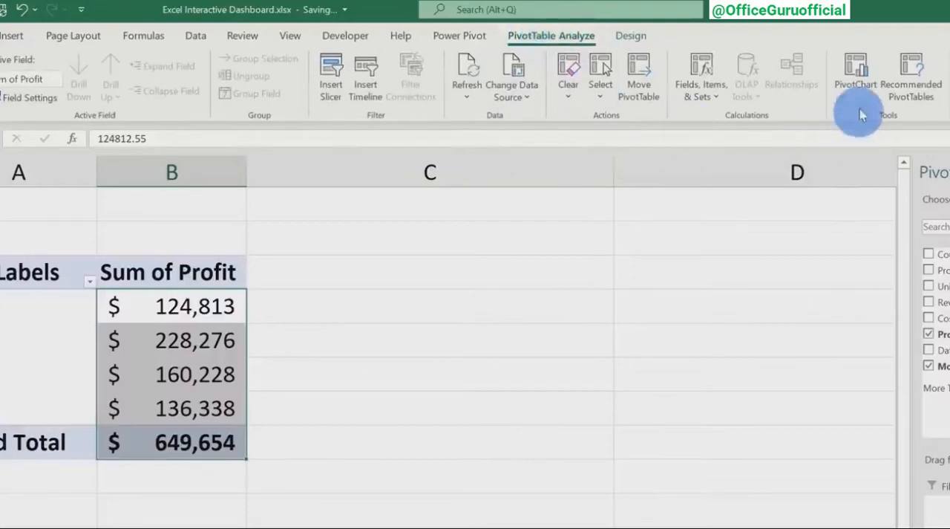
left_click(621, 88)
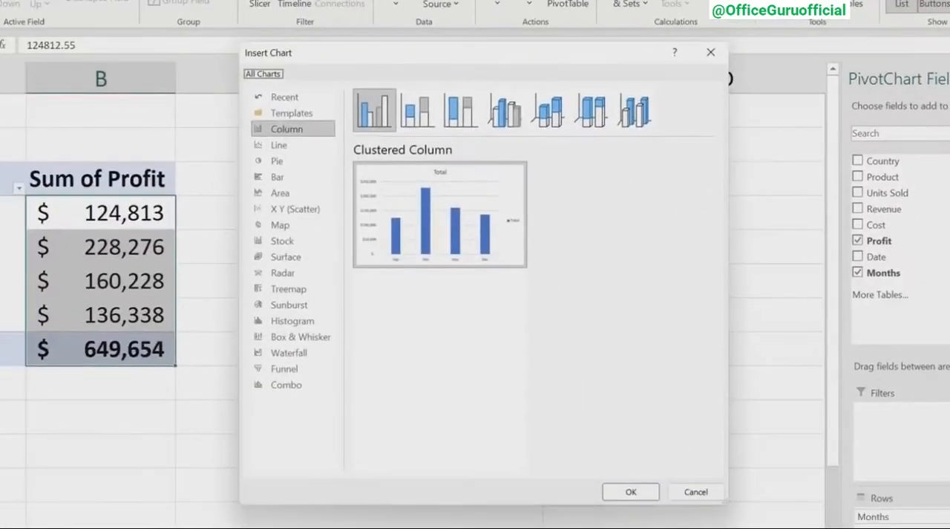
left_click(288, 145)
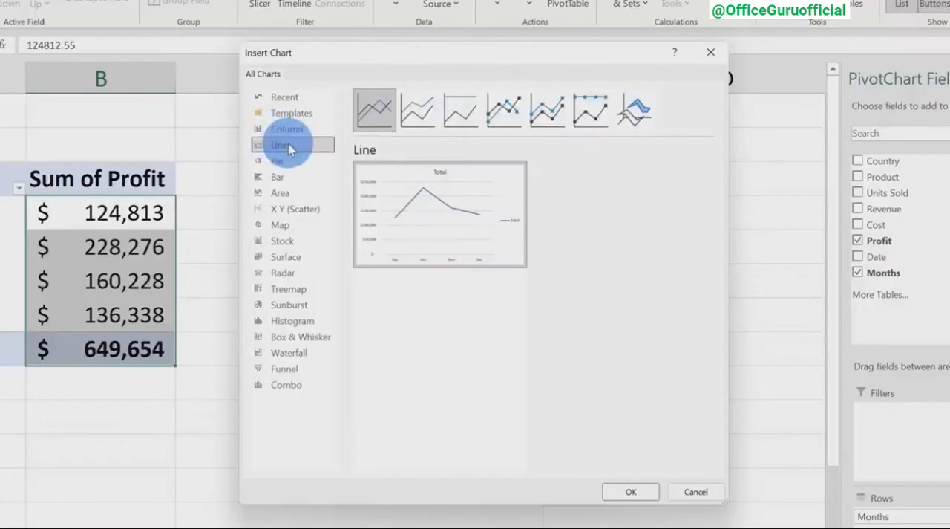
left_click(631, 494)
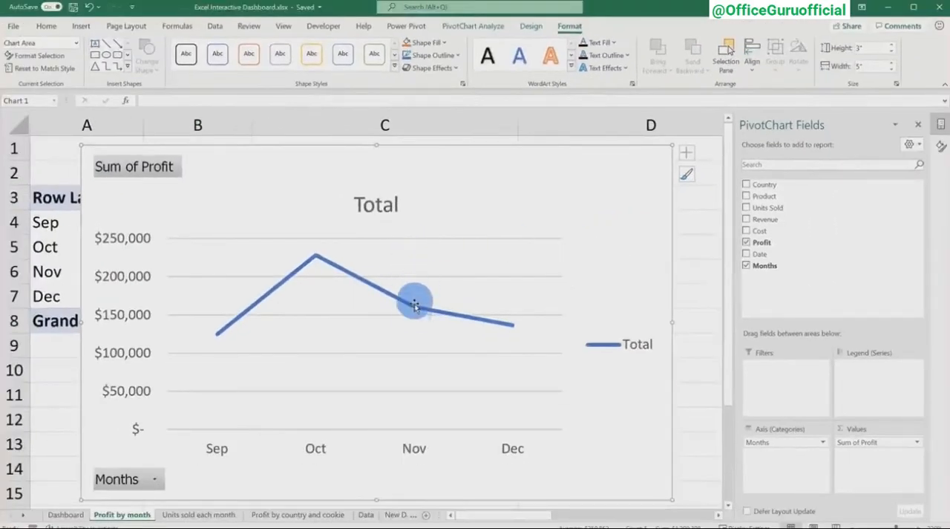
Replace the monthly profit chart's title with "Profit by month".
mouse_move(513, 330)
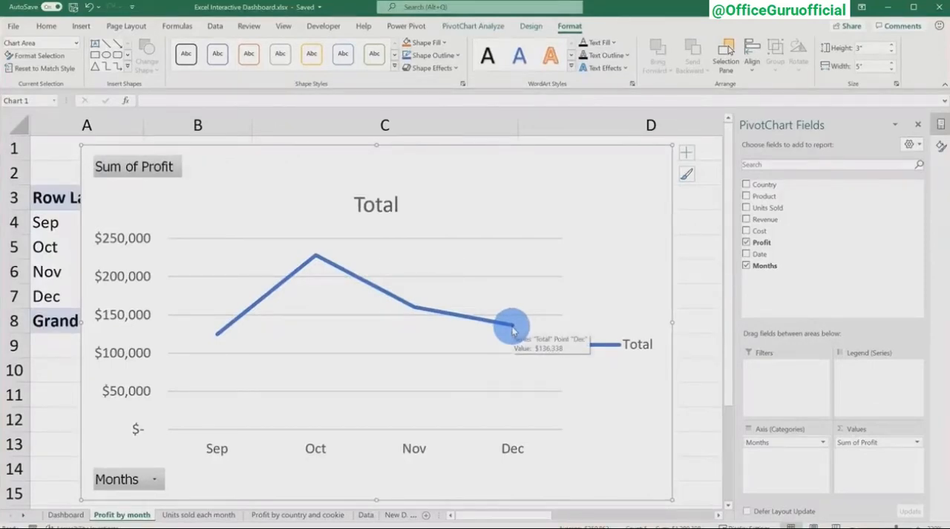
double_click(377, 205)
double_click(382, 211)
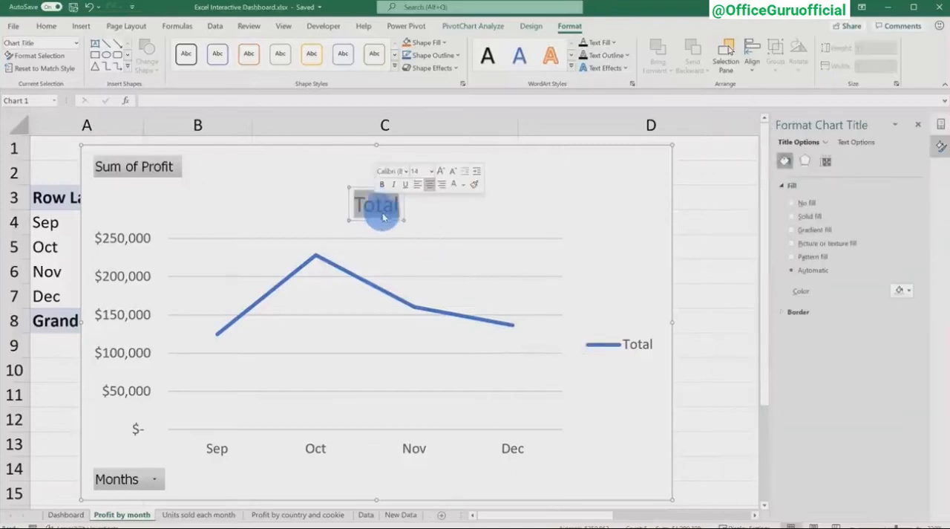
type("Profit by month")
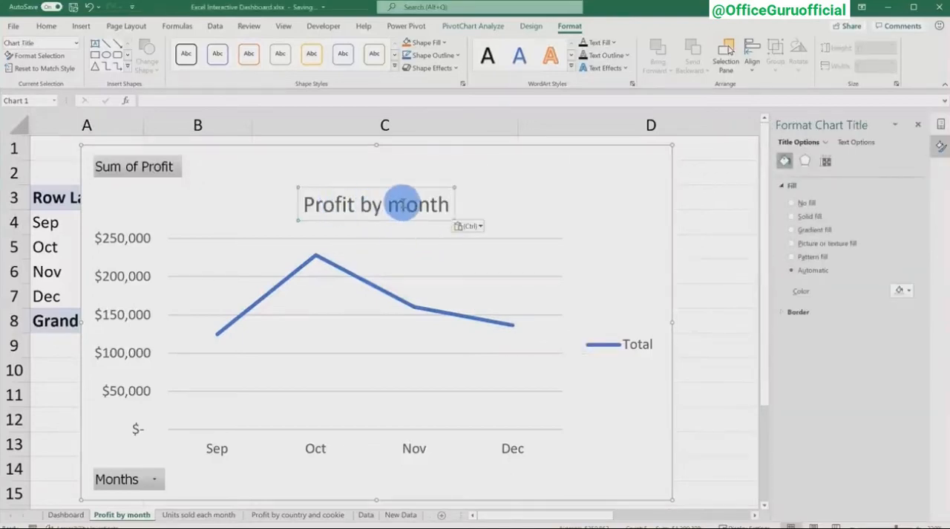
Delete the legend from the monthly profit chart and hide all of its field buttons.
left_click(634, 345)
left_click(569, 301)
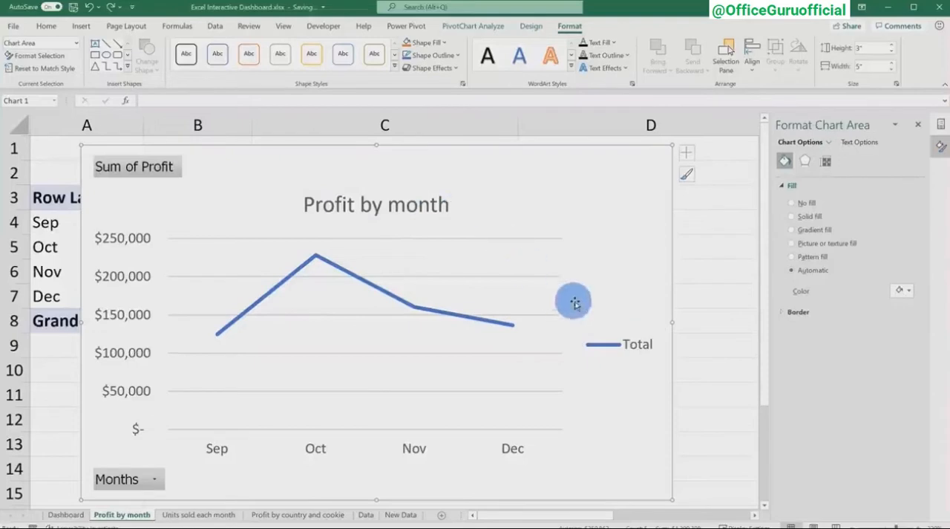
left_click(603, 336)
key("Delete")
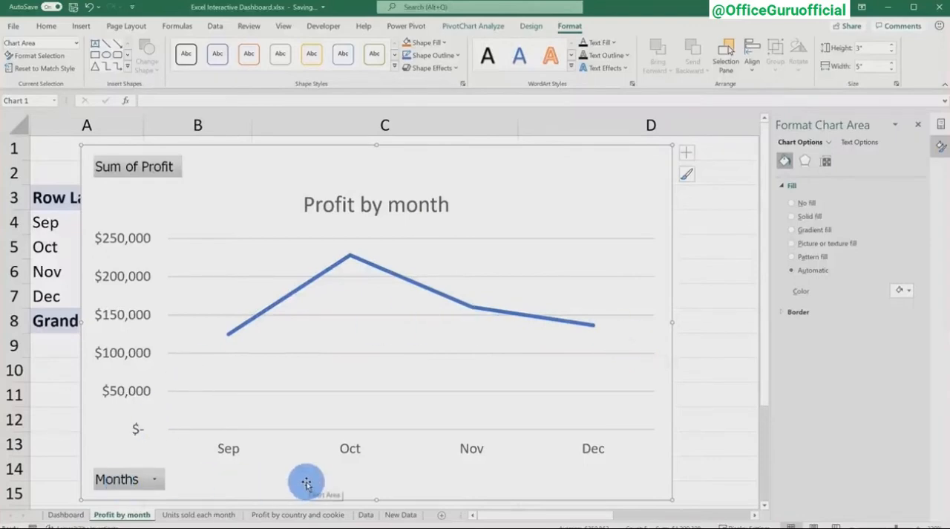
right_click(138, 479)
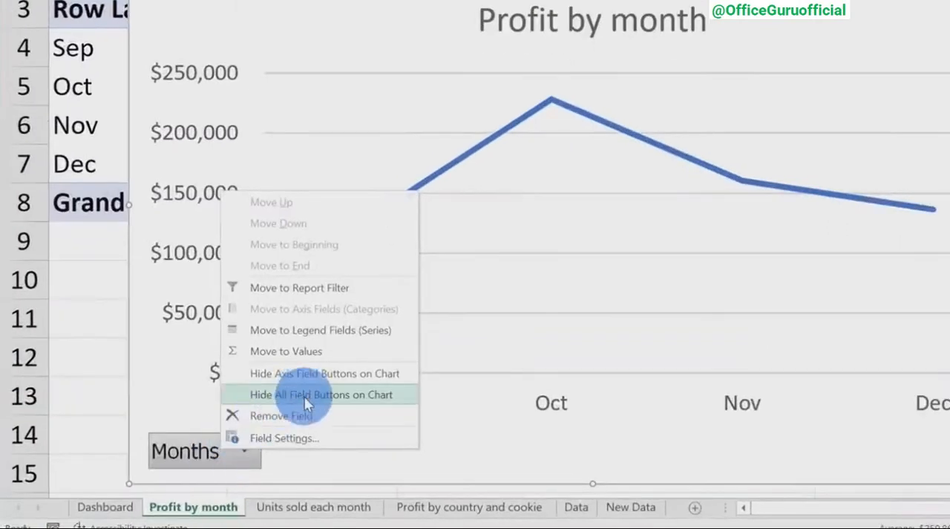
left_click(351, 398)
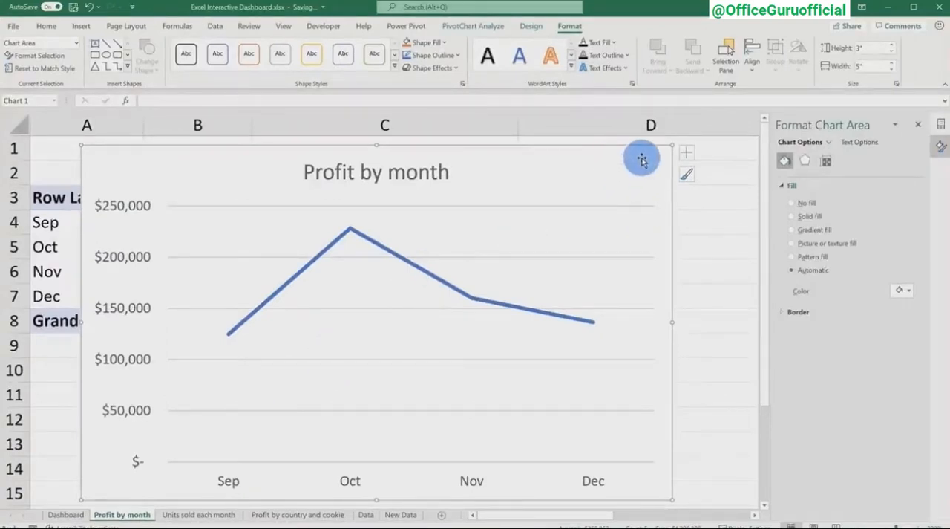
Paste the Profit by month chart into the Dashboard sheet and fit it directly beneath the Units sold each month chart.
left_click(66, 514)
left_click(472, 351)
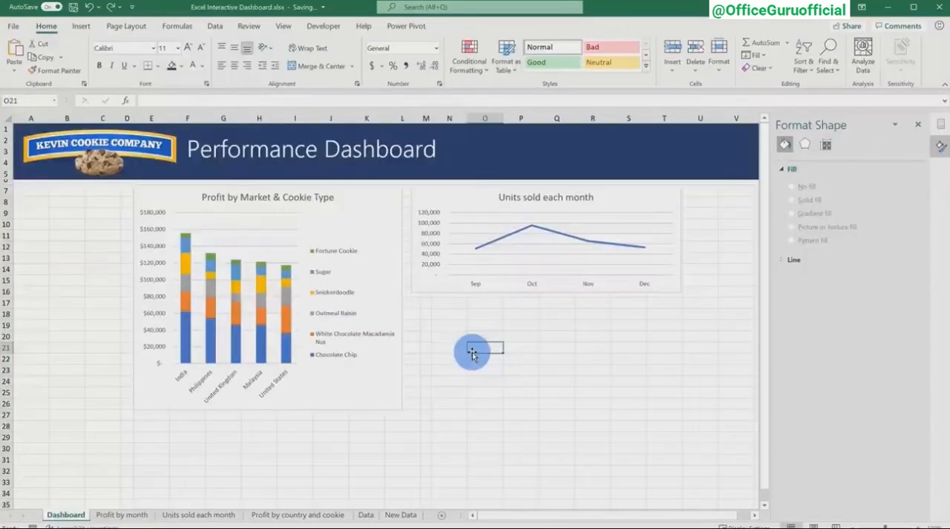
key("ctrl+v")
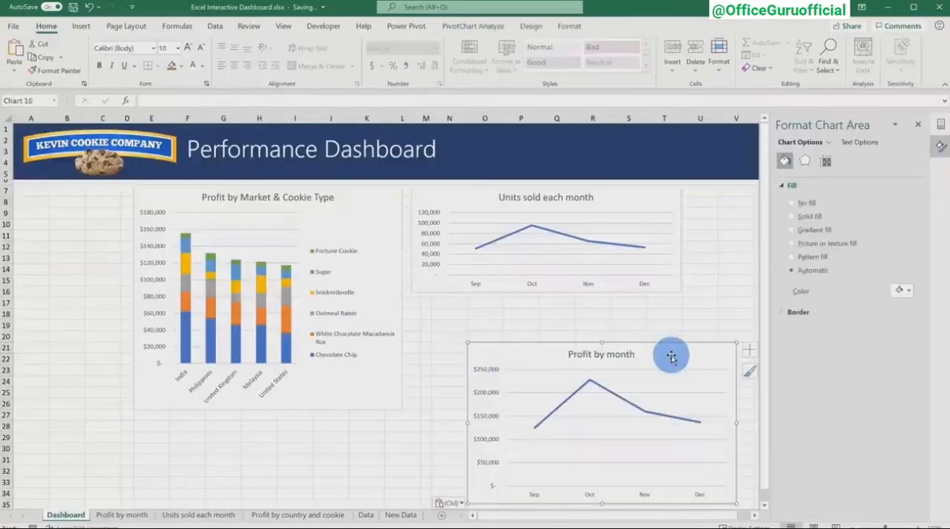
left_click_drag(670, 354, 616, 309)
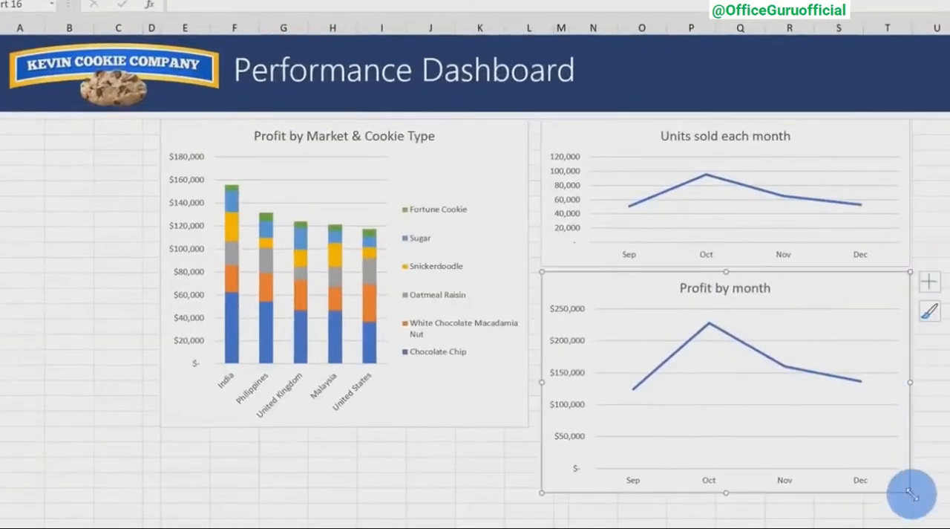
left_click_drag(912, 493, 908, 427)
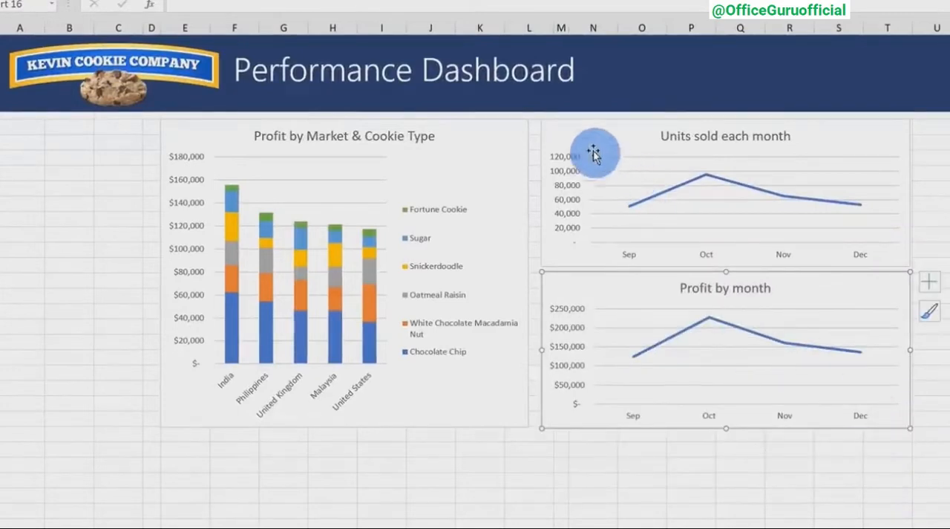
Shift the units sold and monthly profit charts slightly away from the market chart to widen the gap between them.
left_click_drag(586, 133, 600, 149)
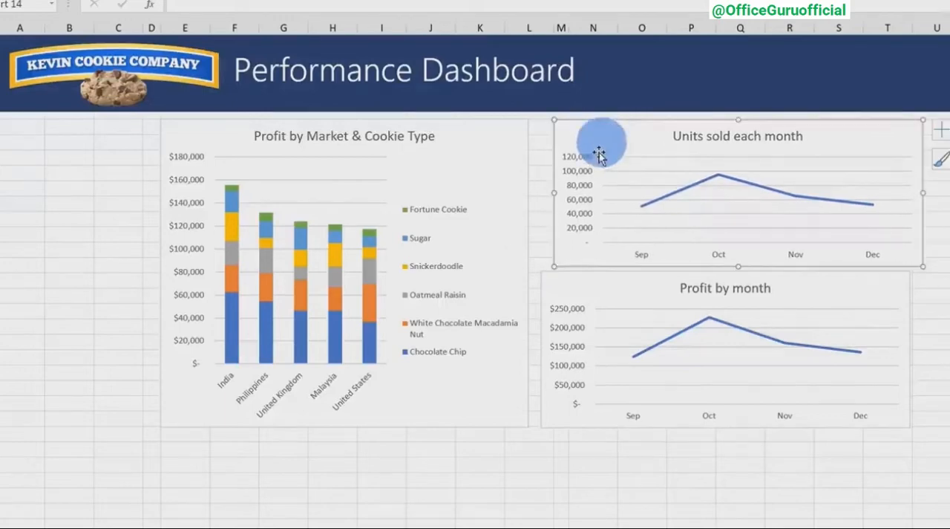
left_click_drag(577, 293, 586, 287)
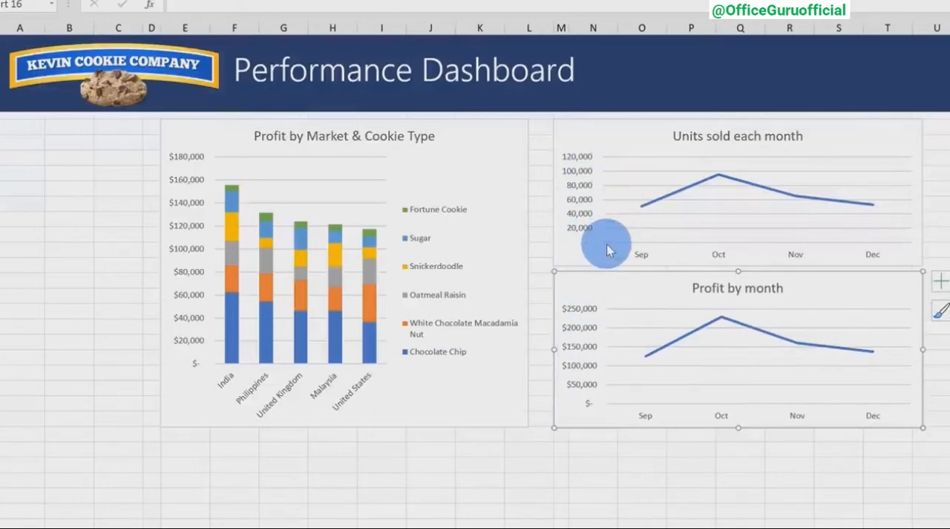
left_click(596, 479)
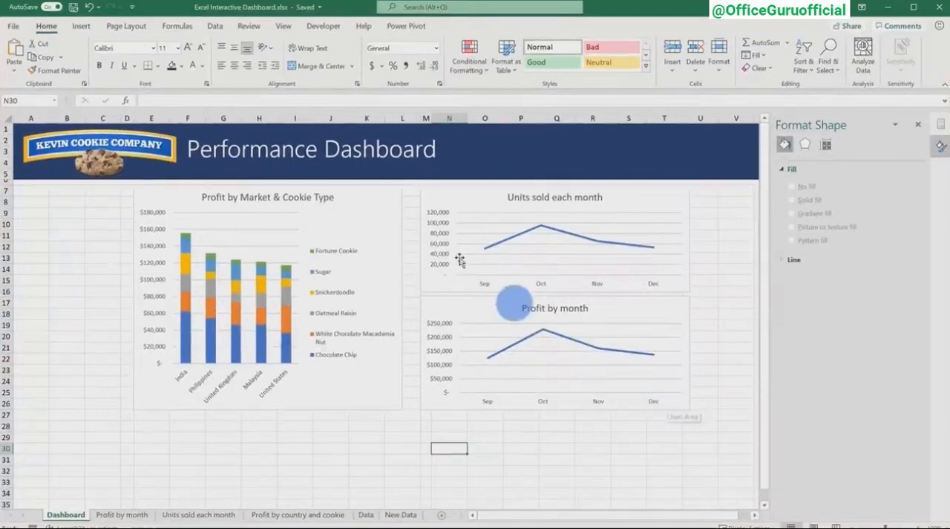
Align the top edges of the Profit by Market & Cookie Type and Units sold each month charts.
left_click(388, 195)
left_click(448, 194, "ctrl")
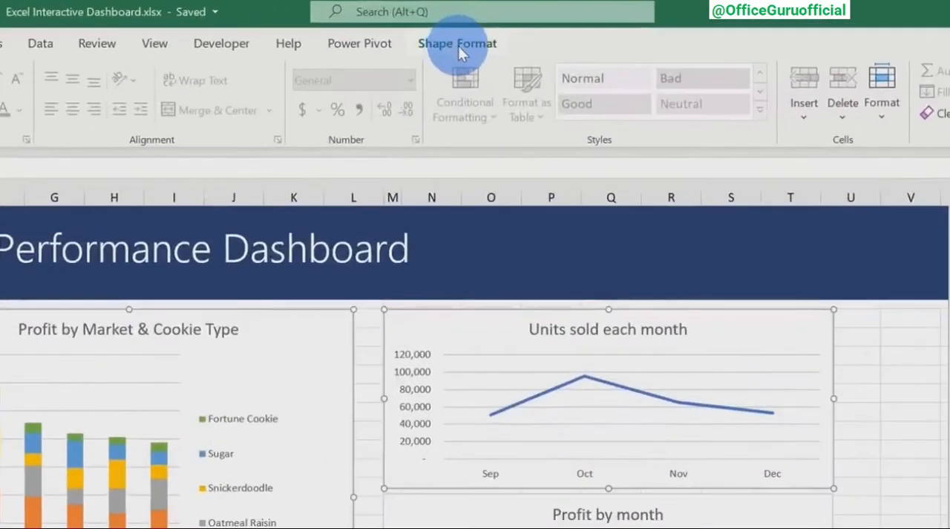
left_click(458, 46)
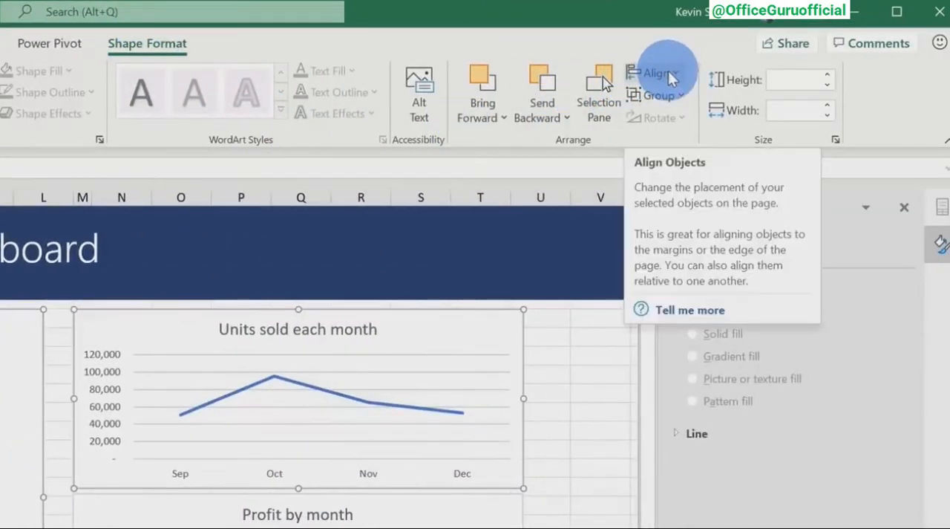
left_click(669, 75)
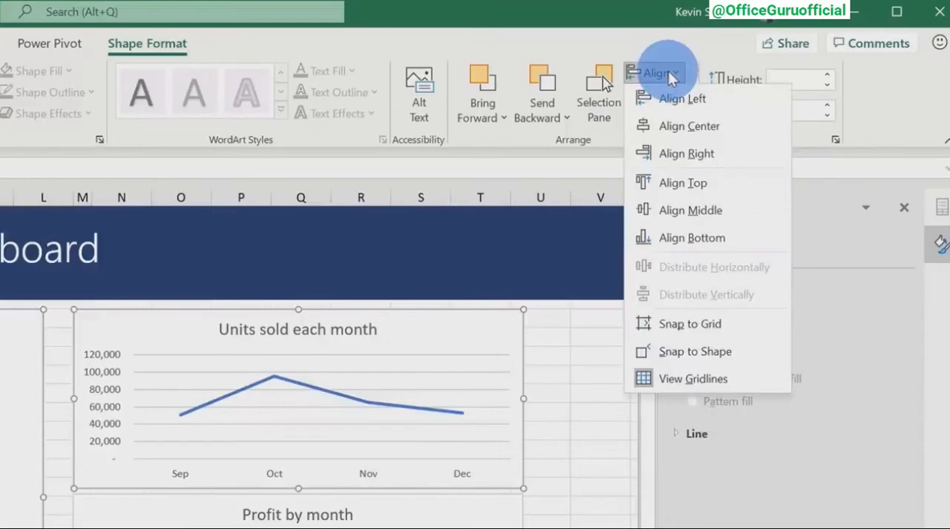
left_click(684, 183)
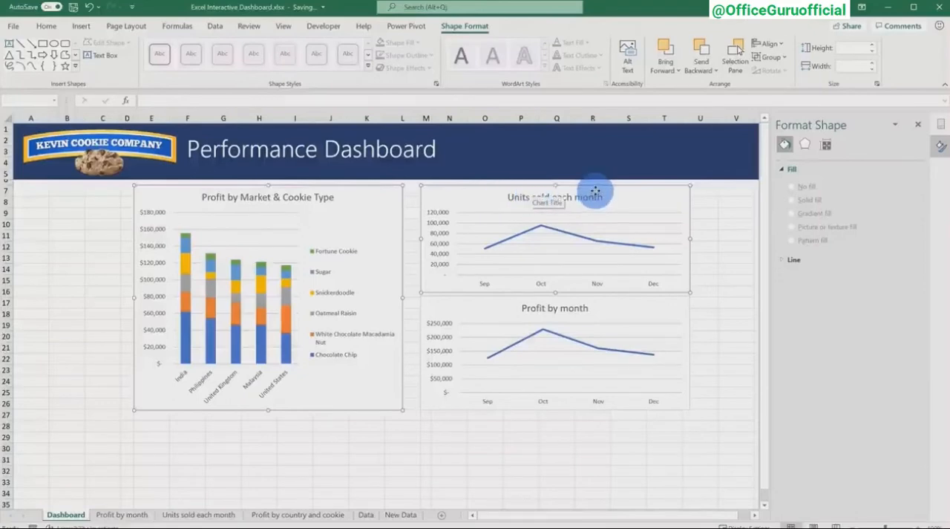
Align the left edges of the Units sold each month and Profit by month charts.
left_click(668, 201)
left_click(653, 310, "ctrl")
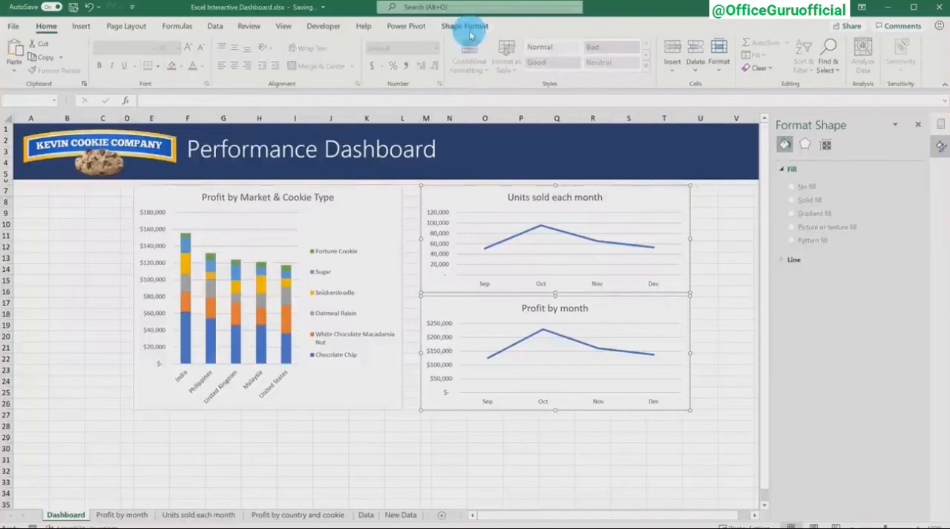
left_click(467, 28)
left_click(676, 66)
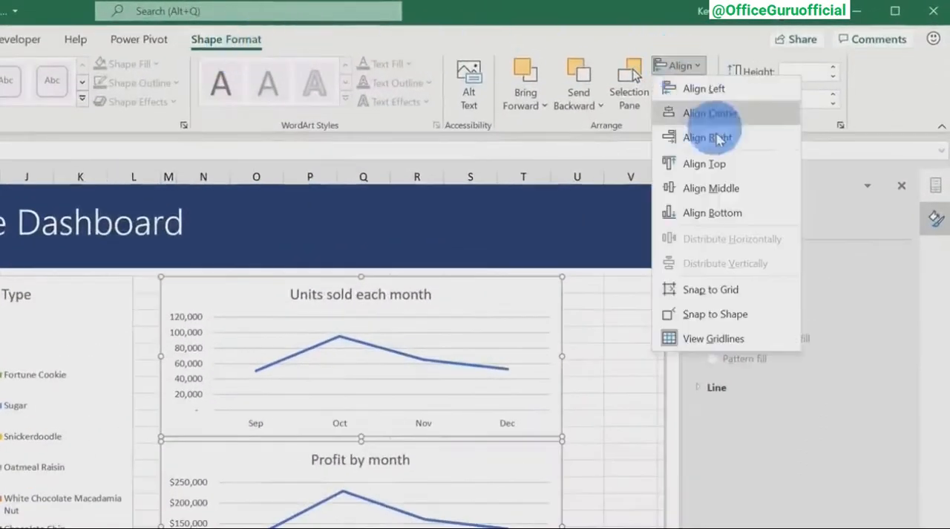
left_click(704, 89)
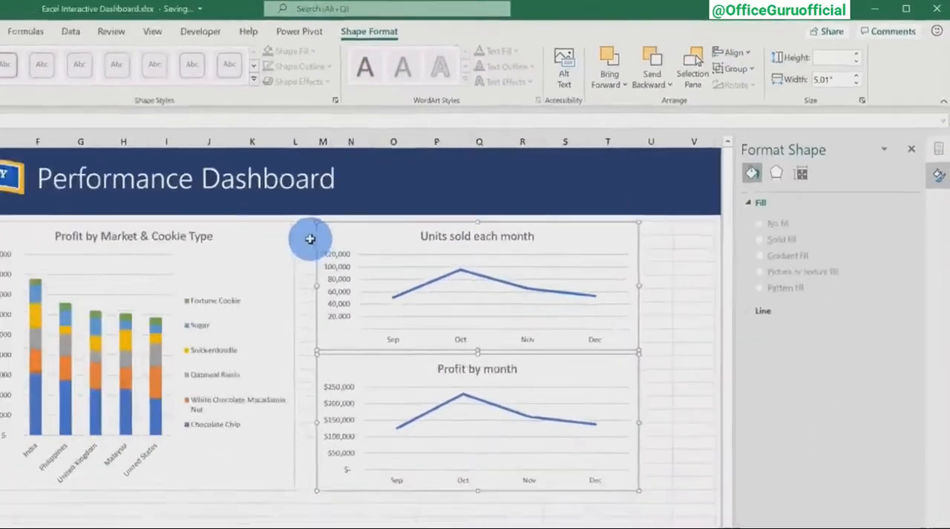
left_click(156, 299)
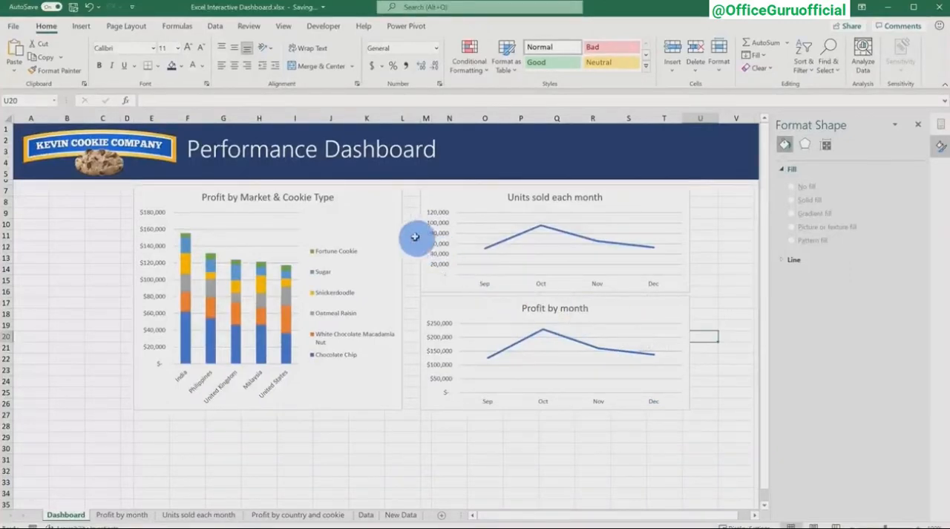
Check the height and width settings of the Profit by Market & Cookie Type chart.
left_click(397, 217)
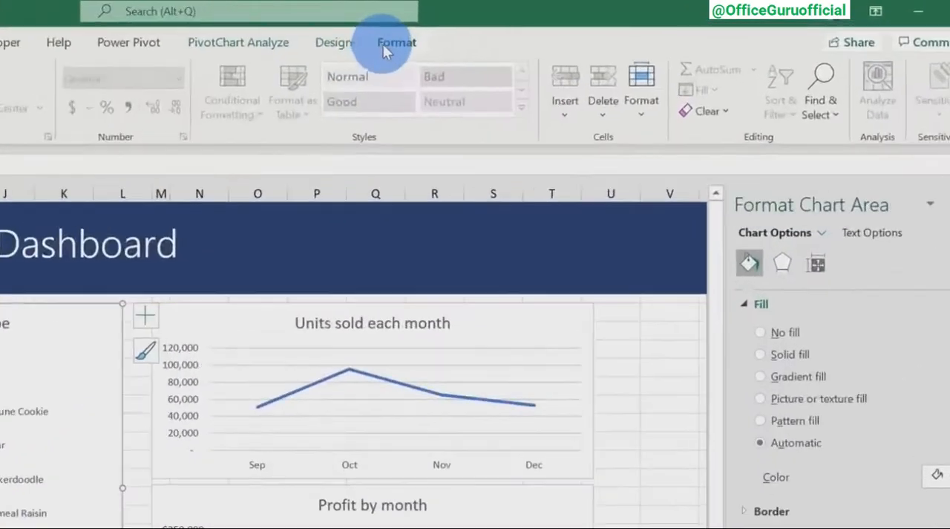
left_click(570, 26)
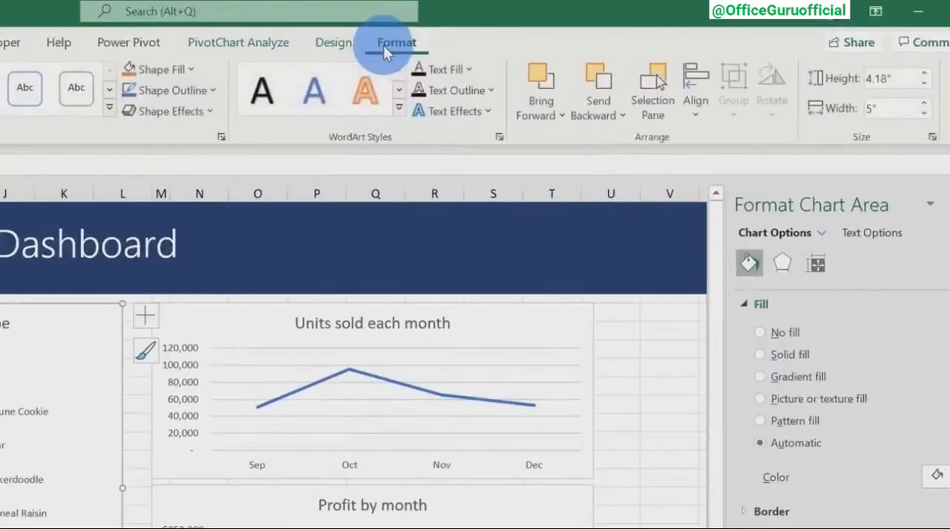
left_click(900, 78)
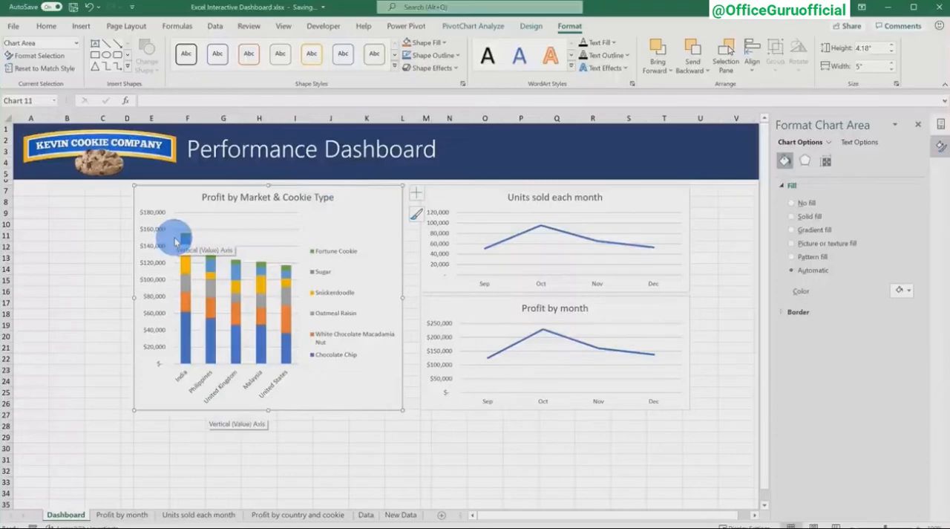
scroll(502, 266, "up", 2, "ctrl")
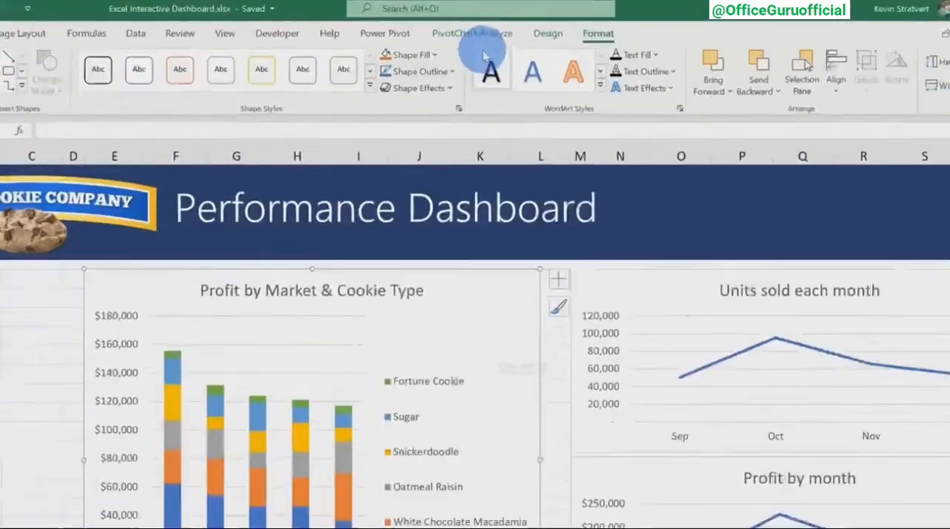
Insert a timeline for the Date field from the Profit by Market & Cookie Type chart.
left_click(476, 26)
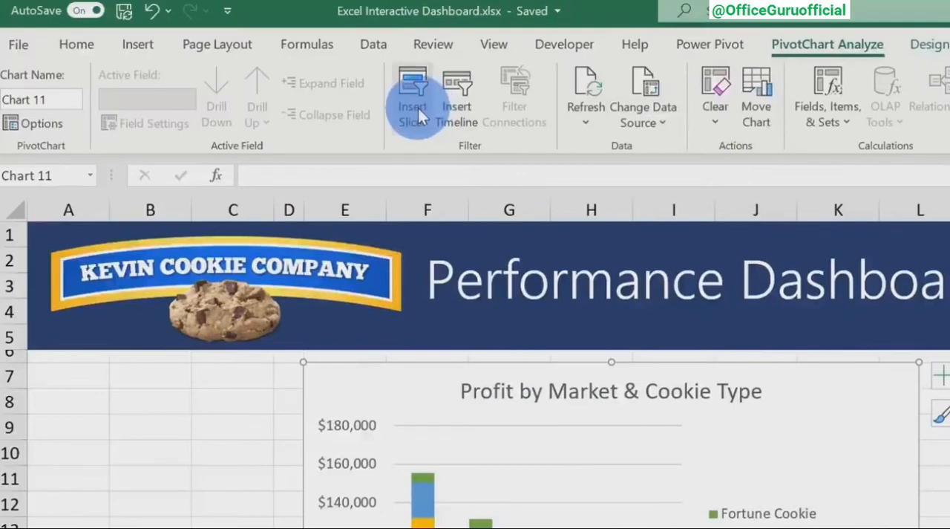
left_click(459, 90)
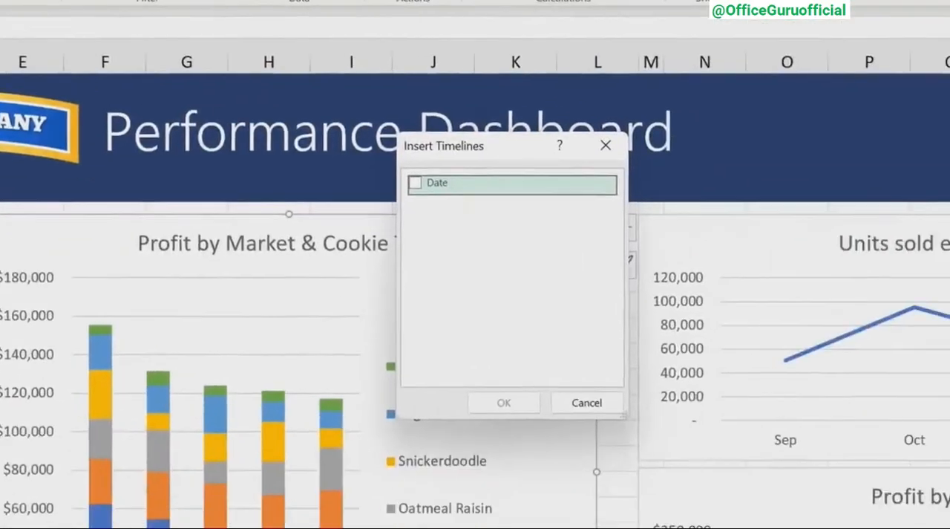
left_click(415, 183)
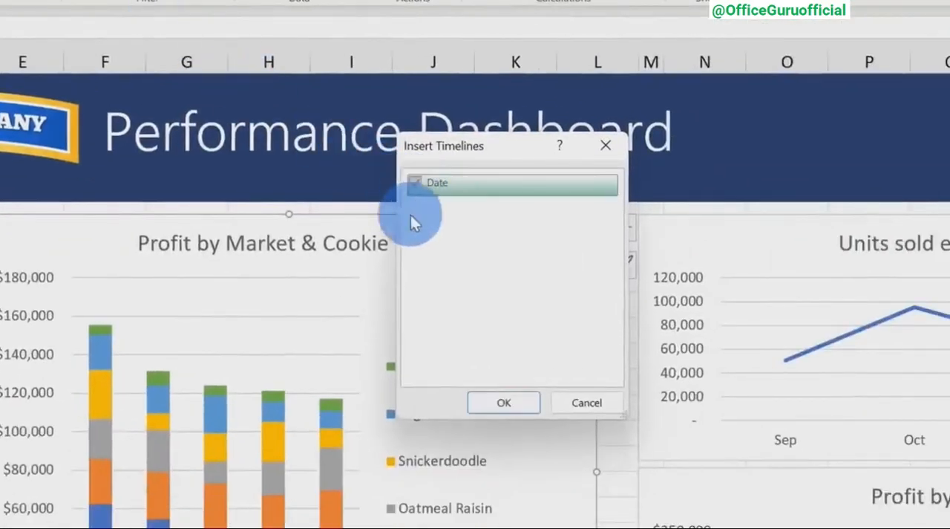
left_click(497, 403)
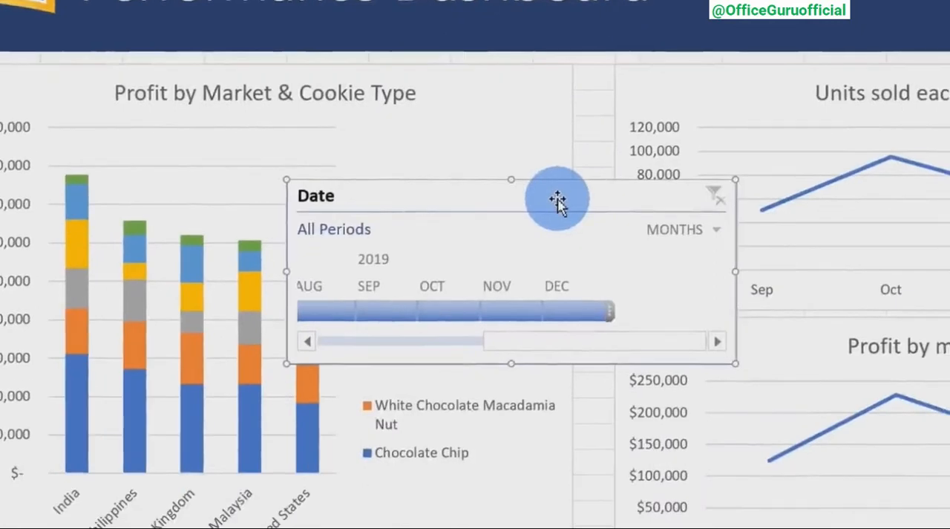
Place the Date timeline below the company logo beside the market chart and narrow it to about 2.02" wide.
left_click_drag(557, 201, 0, 87)
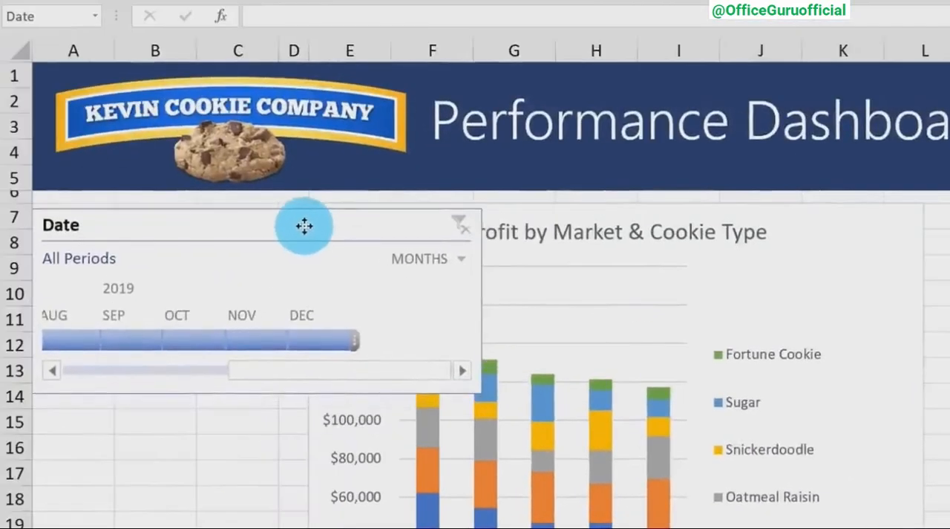
left_click_drag(304, 225, 307, 222)
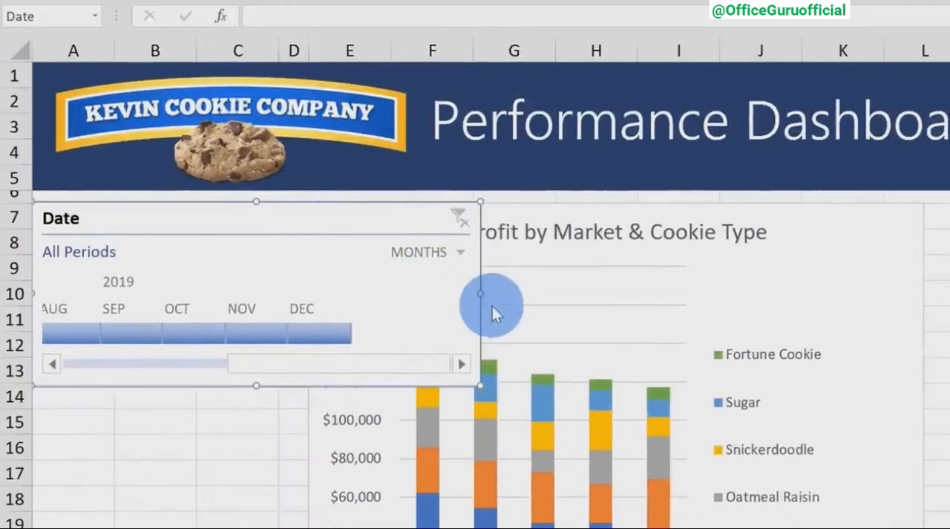
left_click_drag(479, 293, 279, 290)
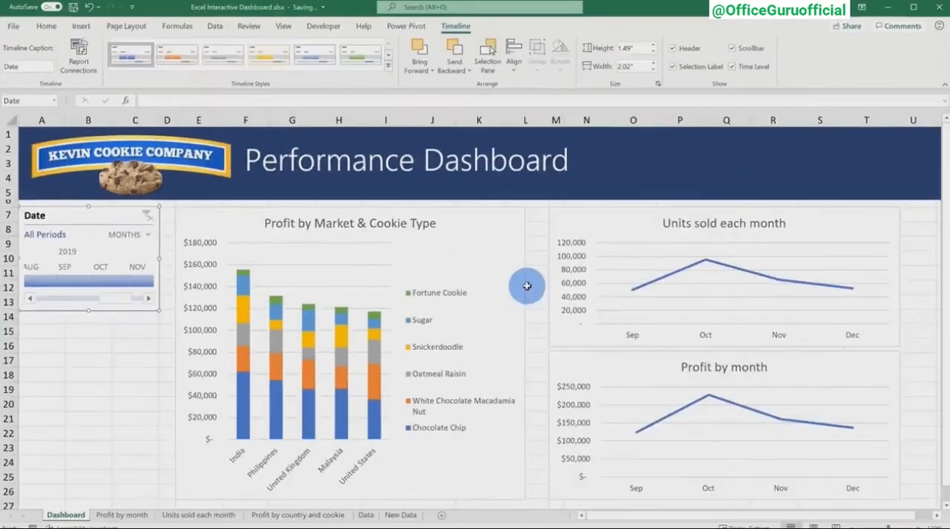
Insert slicers for the Country and Product fields from the Profit by Market & Cookie Type chart.
left_click(503, 246)
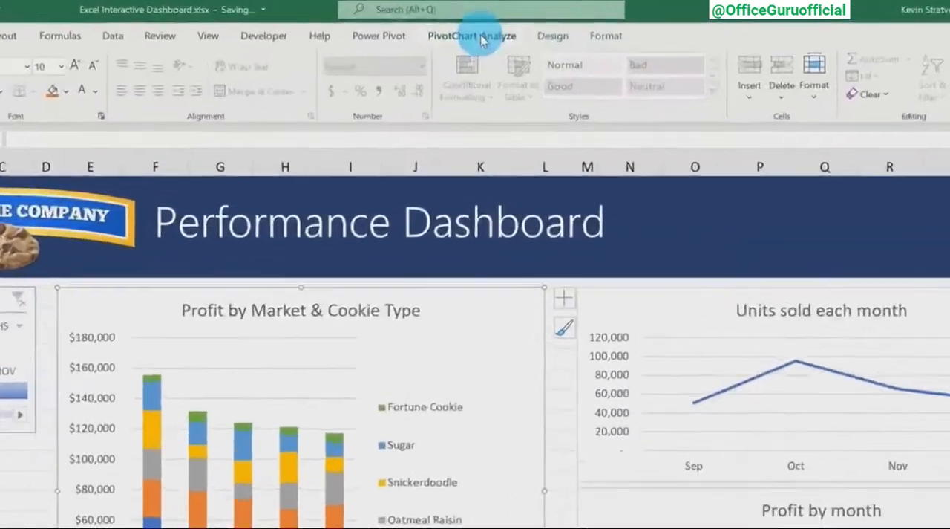
left_click(481, 39)
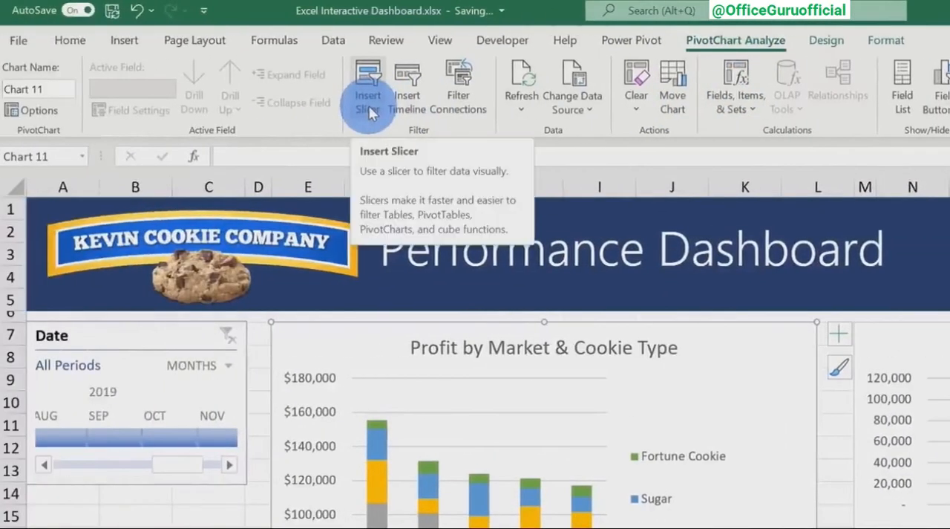
left_click(368, 105)
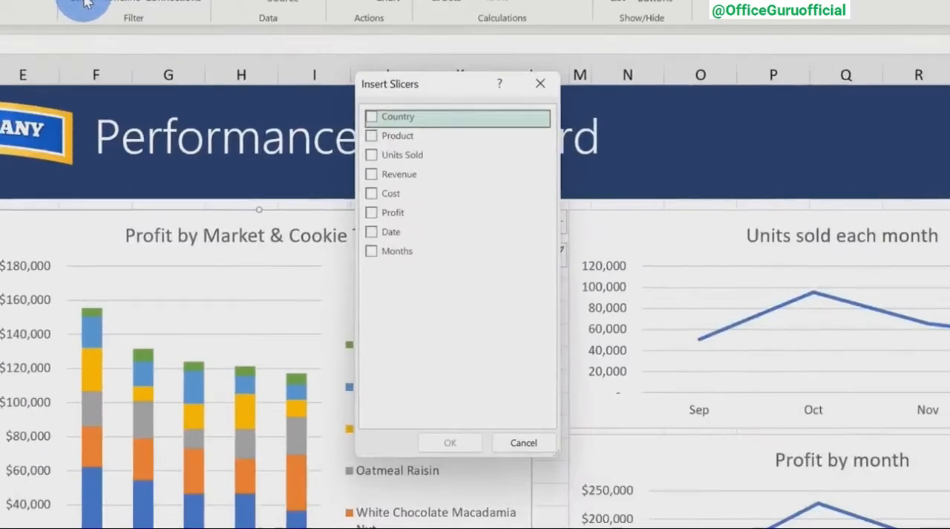
left_click(371, 117)
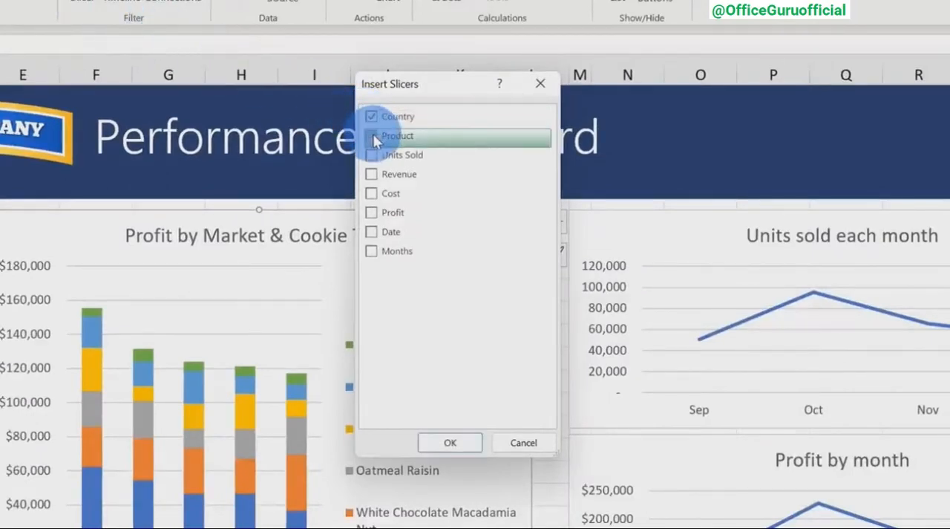
left_click(372, 136)
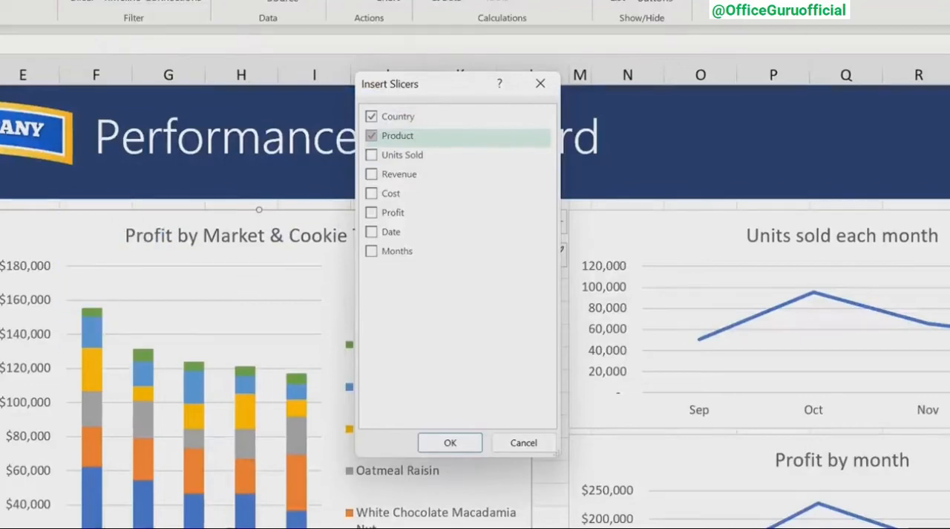
left_click(467, 444)
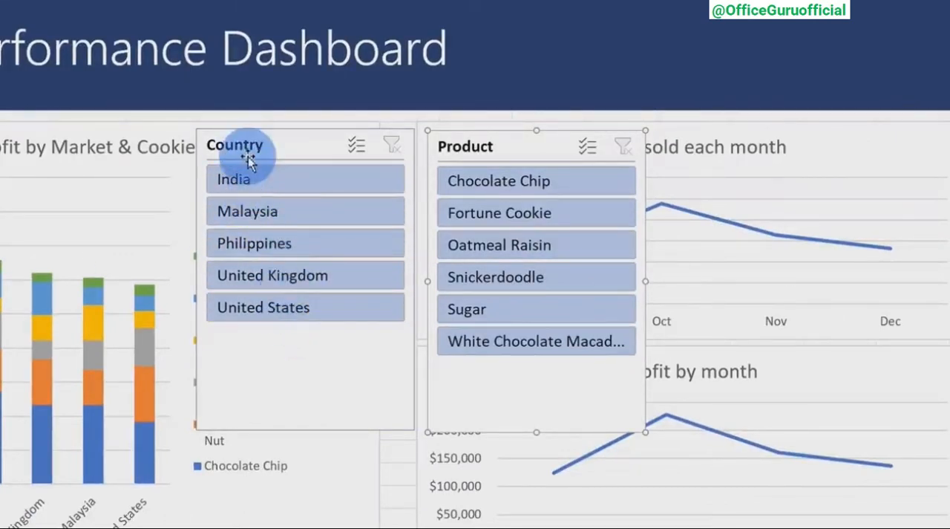
Turn off the header display in the slicer settings of the Country and Product slicers.
right_click(274, 341)
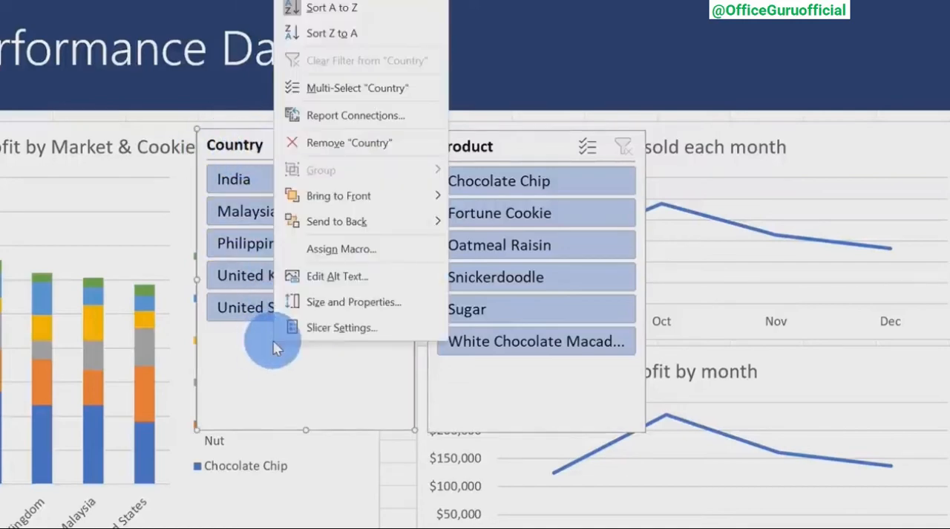
left_click(310, 329)
left_click(163, 331)
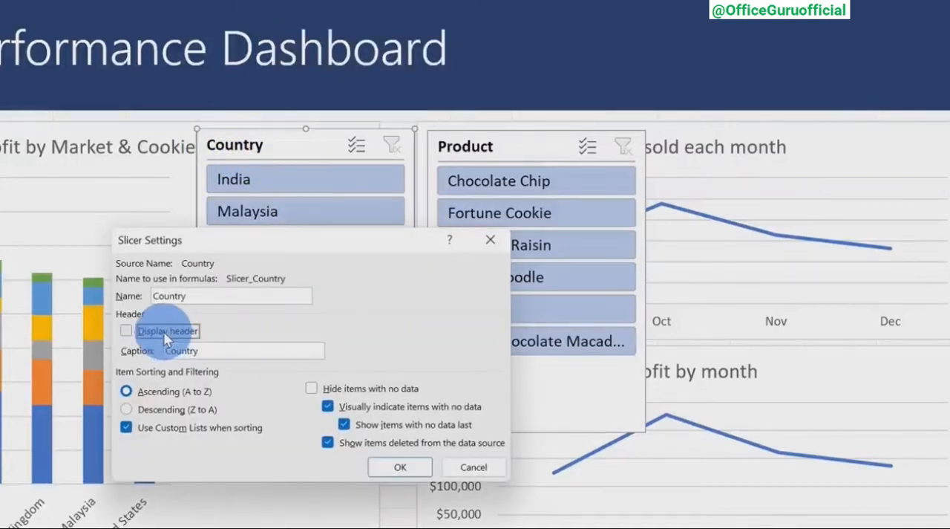
left_click(402, 464)
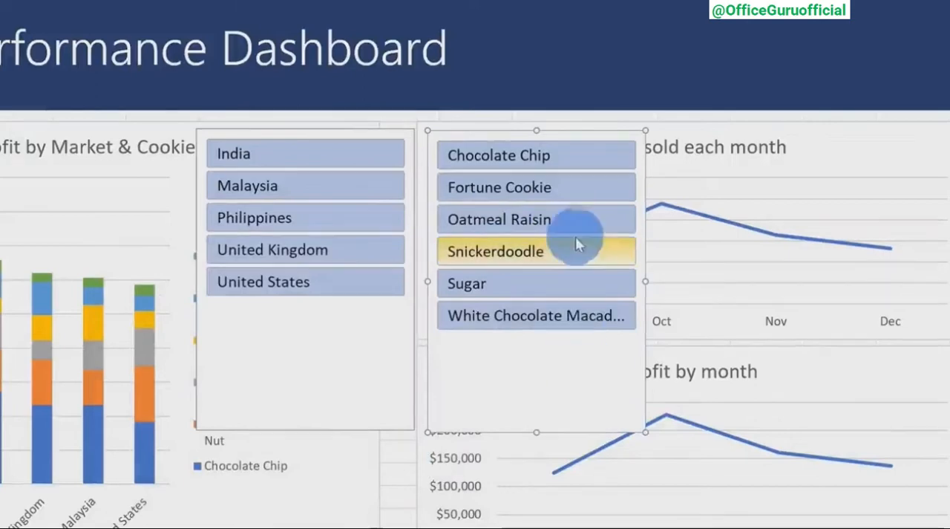
left_click(312, 421)
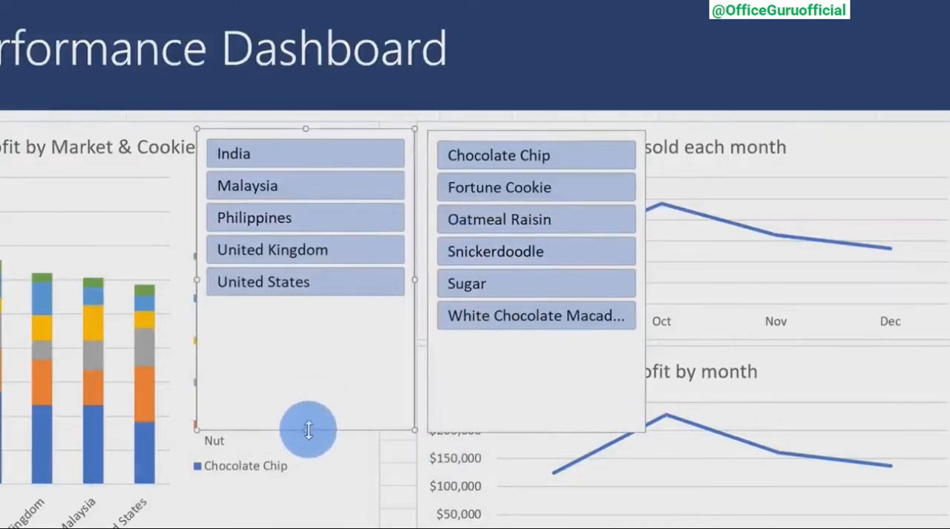
Shorten the Country slicer to about 1.65" and the Product slicer to about 2" high so they fit their entries.
left_click_drag(307, 431, 308, 306)
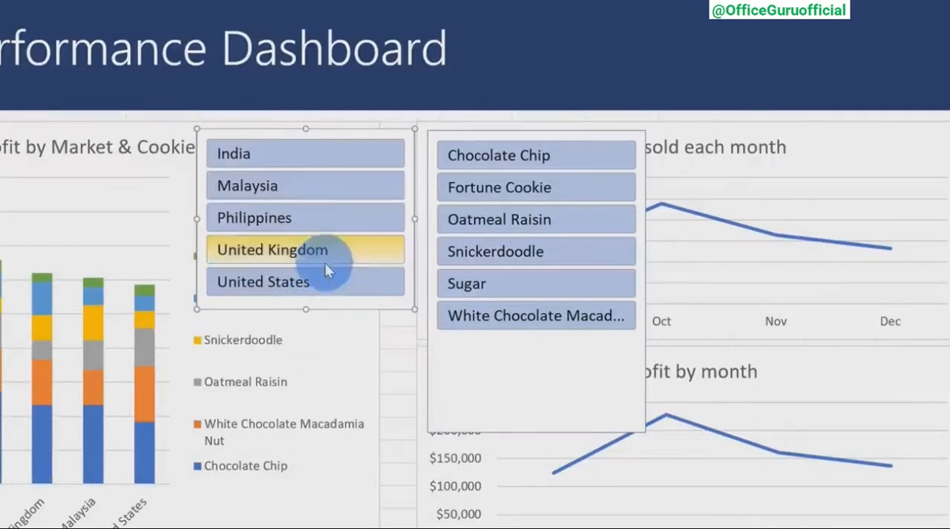
left_click(540, 422)
left_click_drag(539, 435, 542, 347)
Stack the Country slicer directly below the Date timeline and the Product slicer below the Country slicer.
left_click_drag(398, 307, 0, 458)
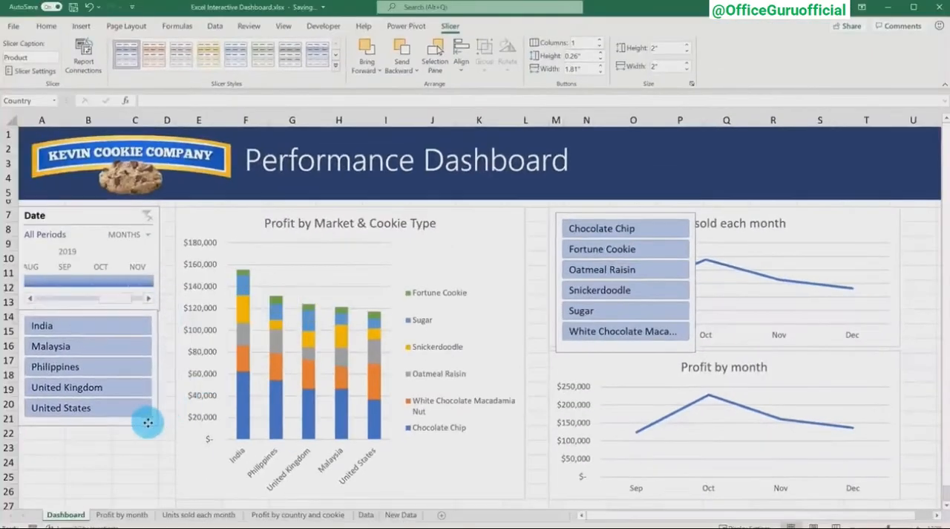
left_click_drag(148, 421, 148, 424)
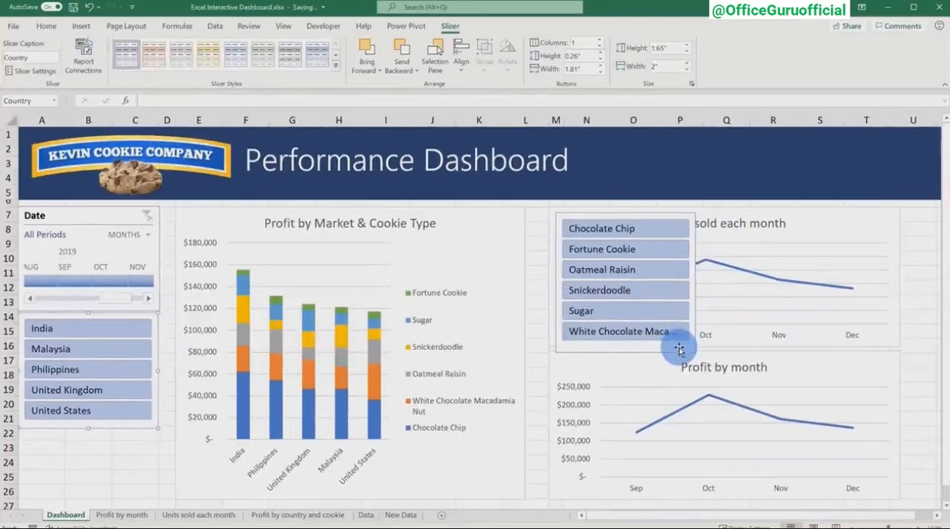
left_click_drag(686, 345, 125, 508)
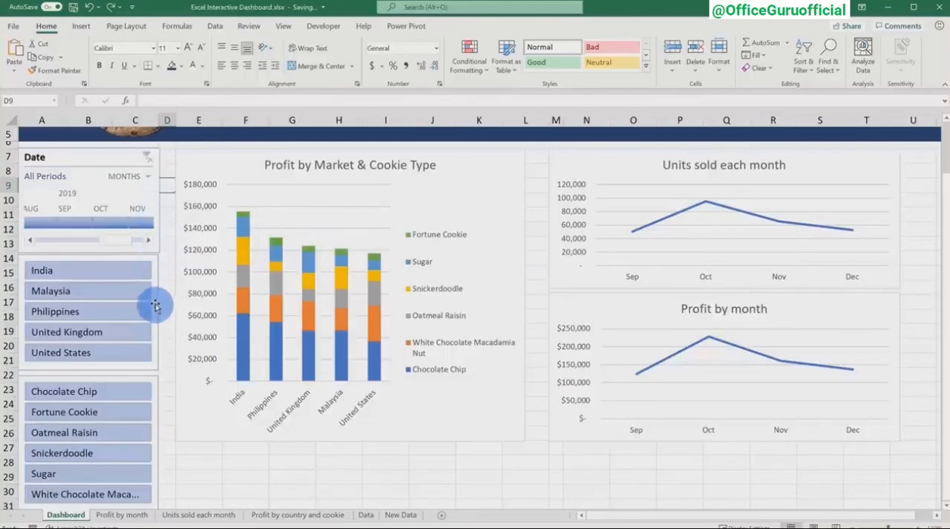
Set the Date timeline's width to 2" and check it against the Country slicer's width.
left_click(153, 241)
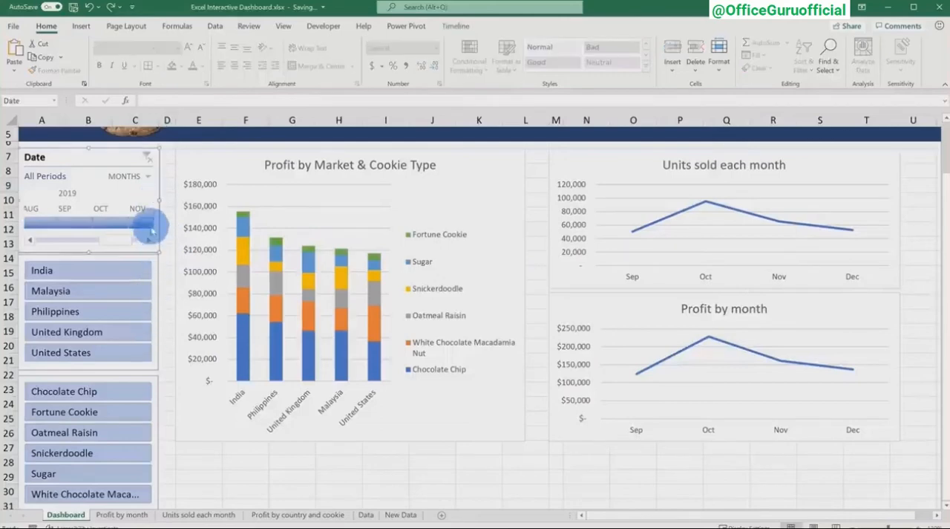
left_click(456, 26)
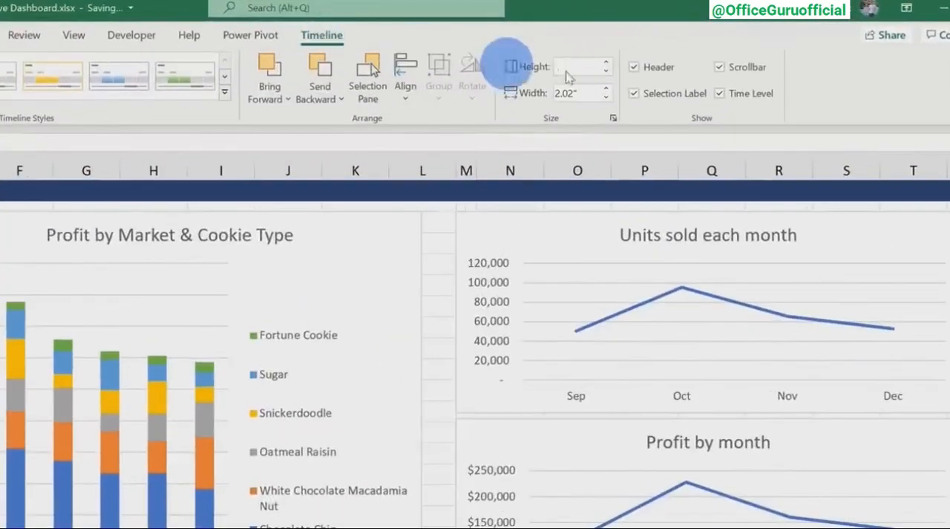
left_click(586, 93)
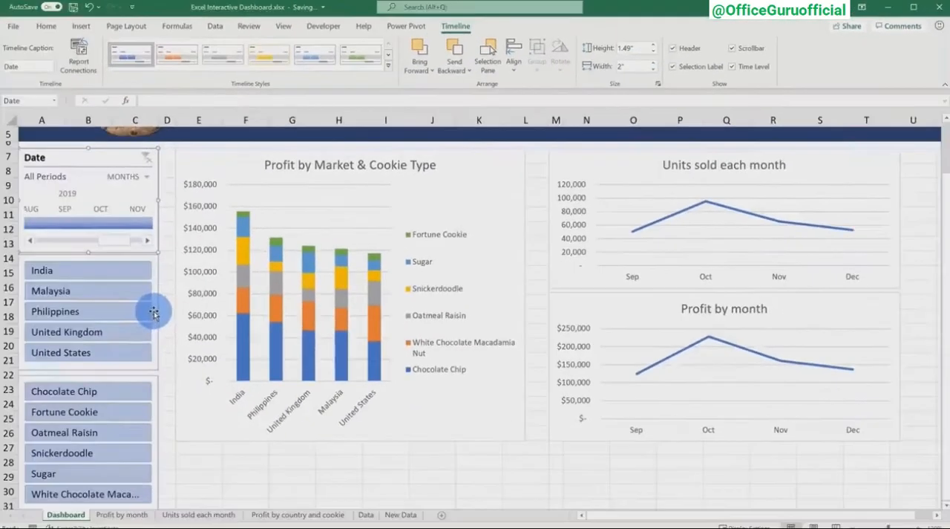
left_click(154, 311)
left_click(450, 25)
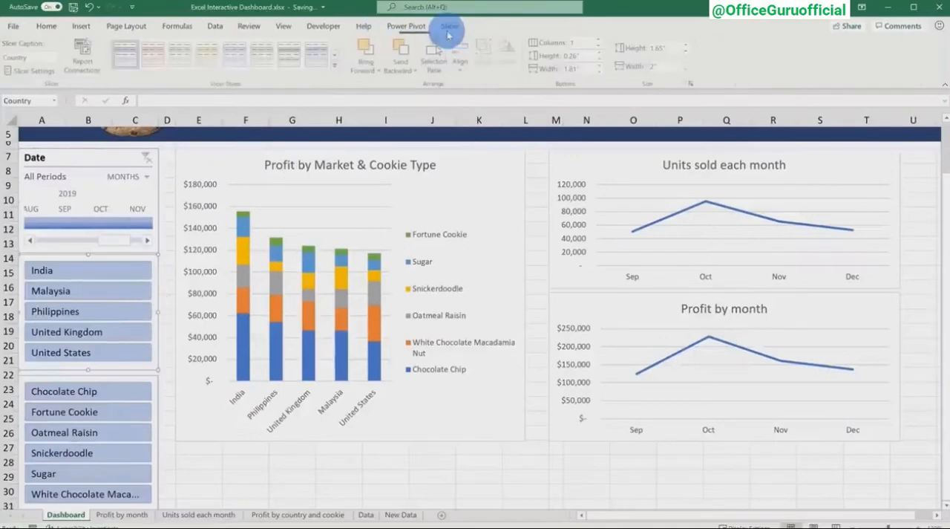
Nudge the Product slicer slightly up so it sits just beneath the Country slicer.
left_click(160, 390)
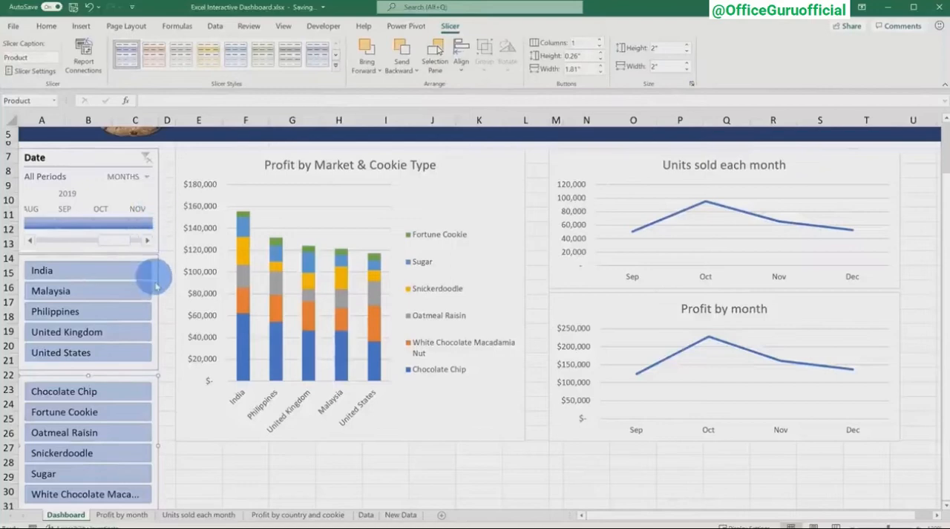
left_click_drag(148, 377, 148, 374)
left_click(168, 343)
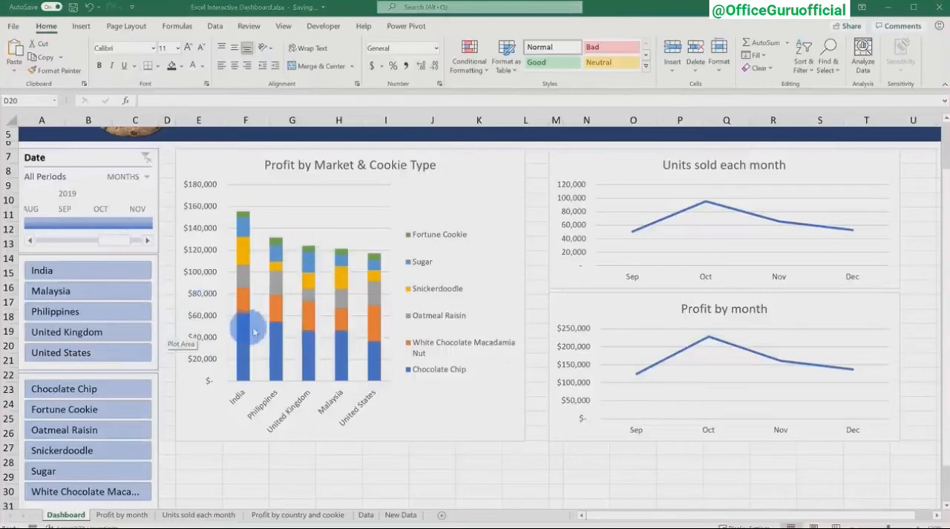
Test the Country slicer by filtering to India and compare the response of the three charts.
mouse_move(252, 325)
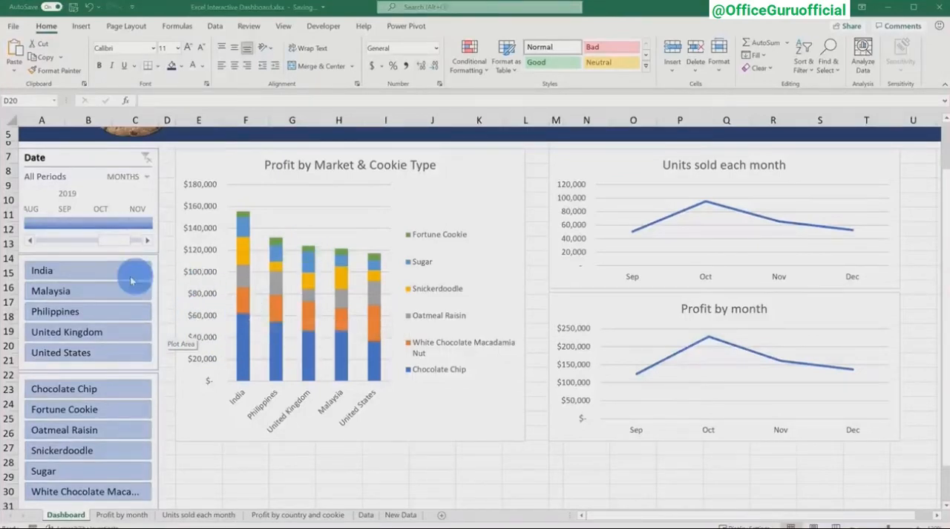
left_click(101, 276)
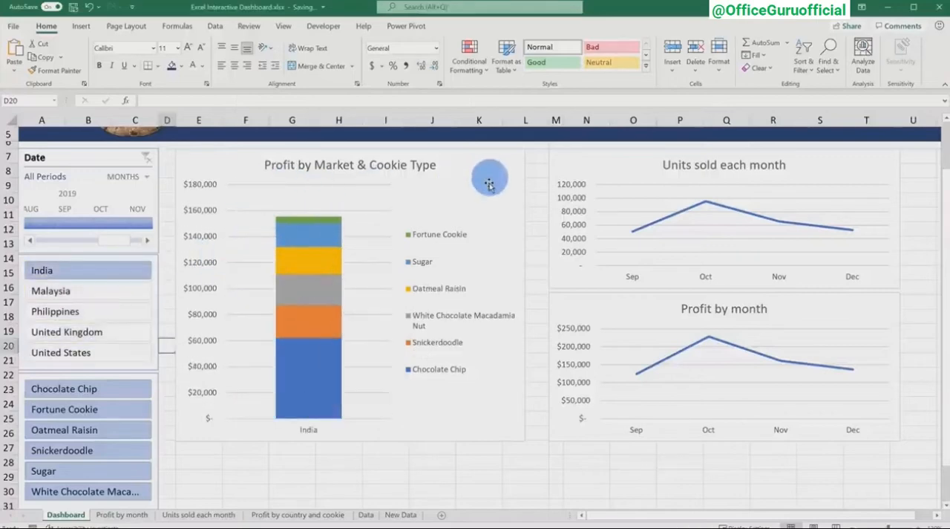
mouse_move(322, 394)
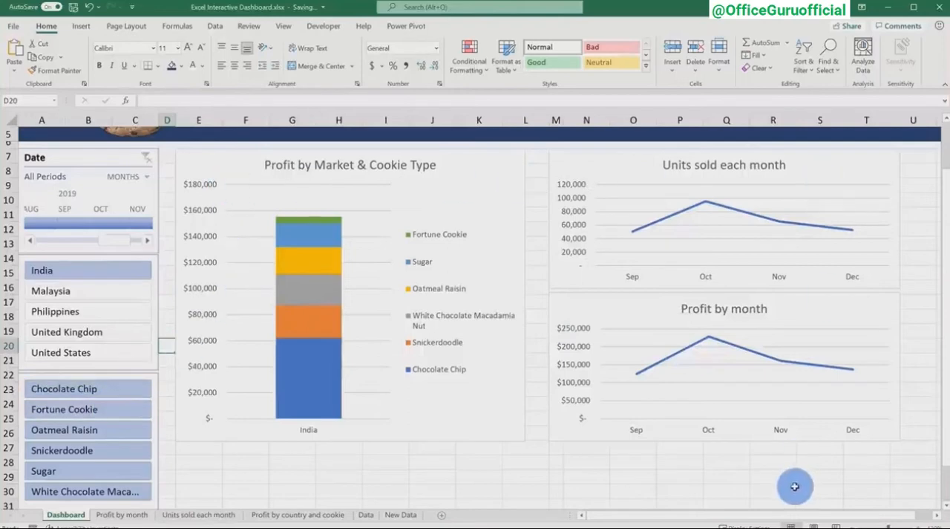
Connect the Country slicer to the PivotTables on the Profit by month and Units sold each month sheets as well.
left_click(154, 295)
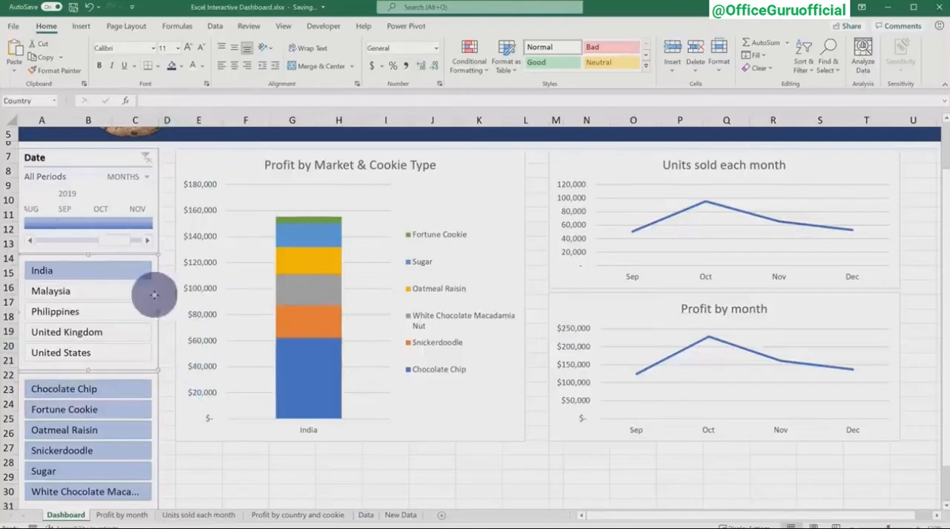
right_click(153, 294)
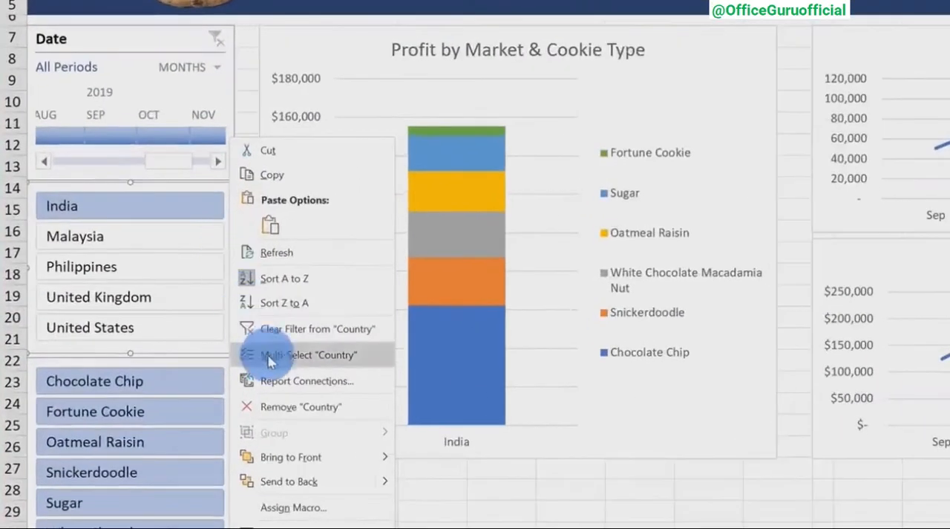
left_click(311, 389)
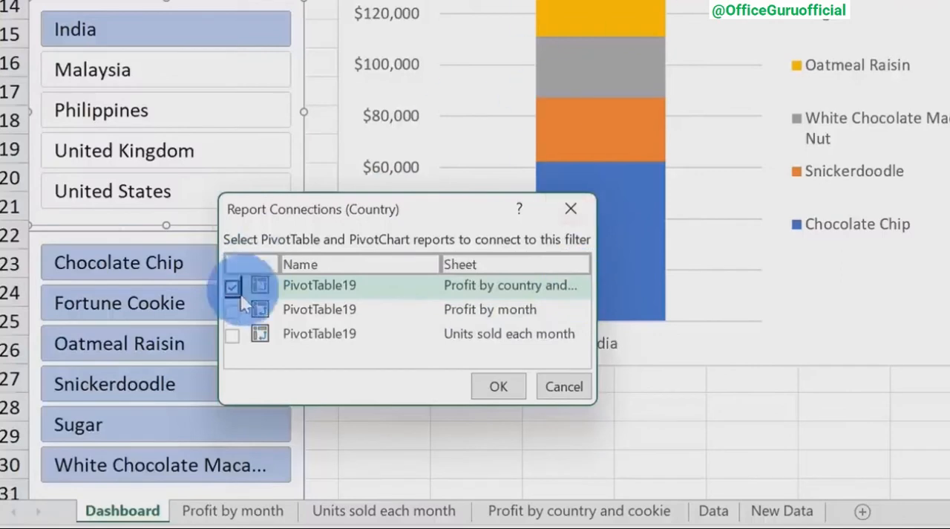
left_click(232, 311)
left_click(232, 335)
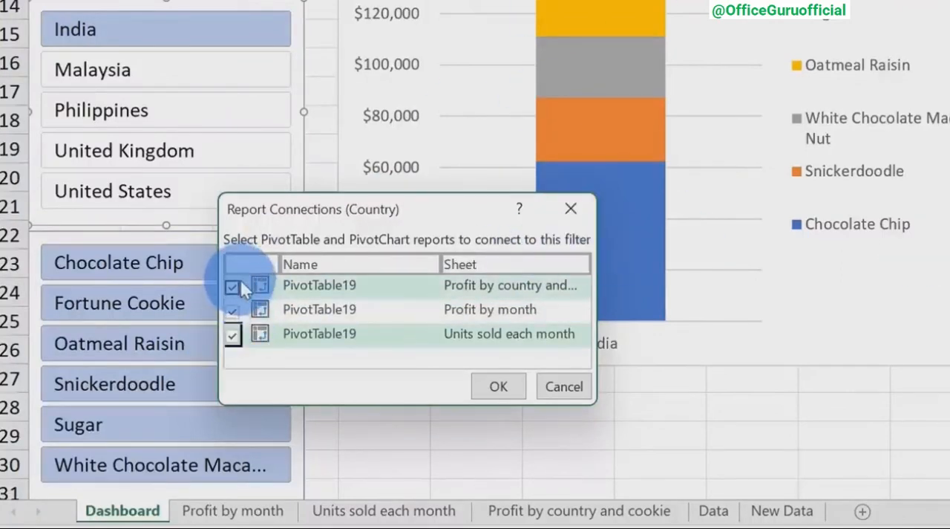
left_click(499, 386)
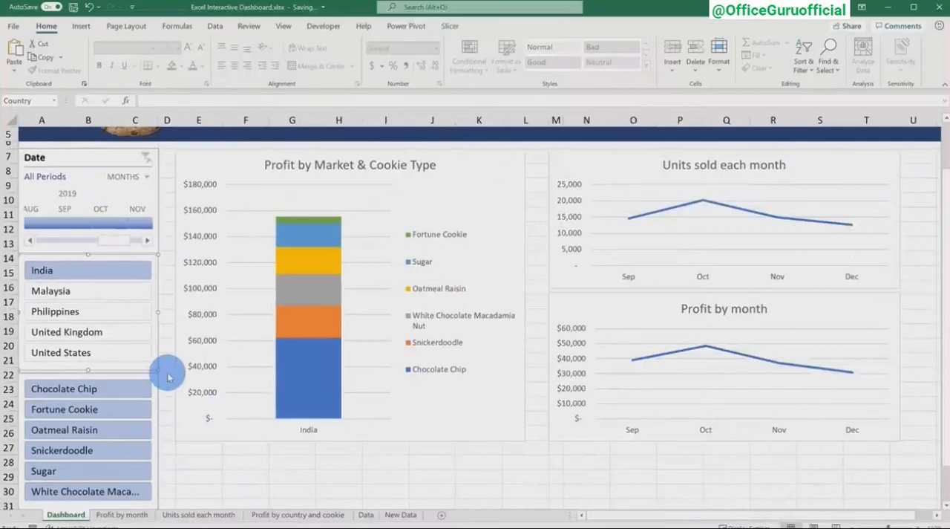
Test the dashboard by filtering to Malaysia, Philippines, United Kingdom and United States in turn, and the products to Chocolate Chip.
left_click(115, 292)
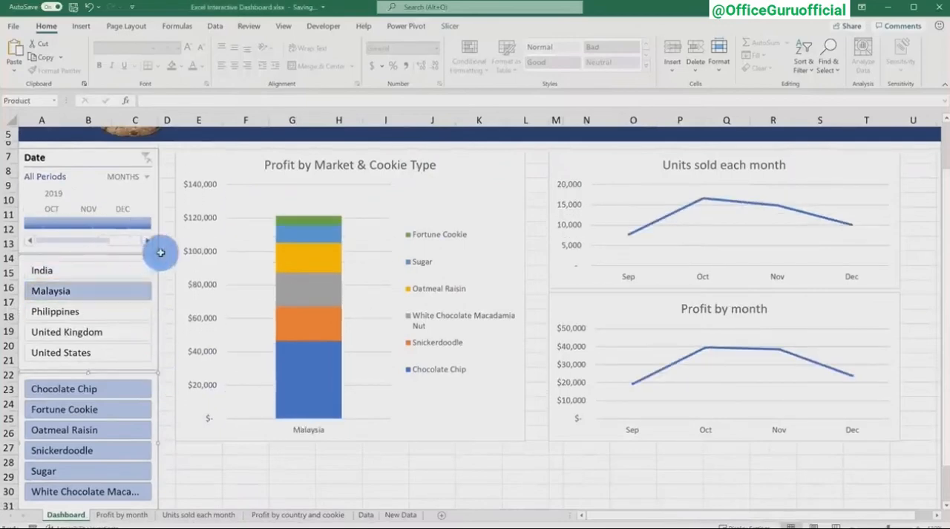
left_click(101, 316)
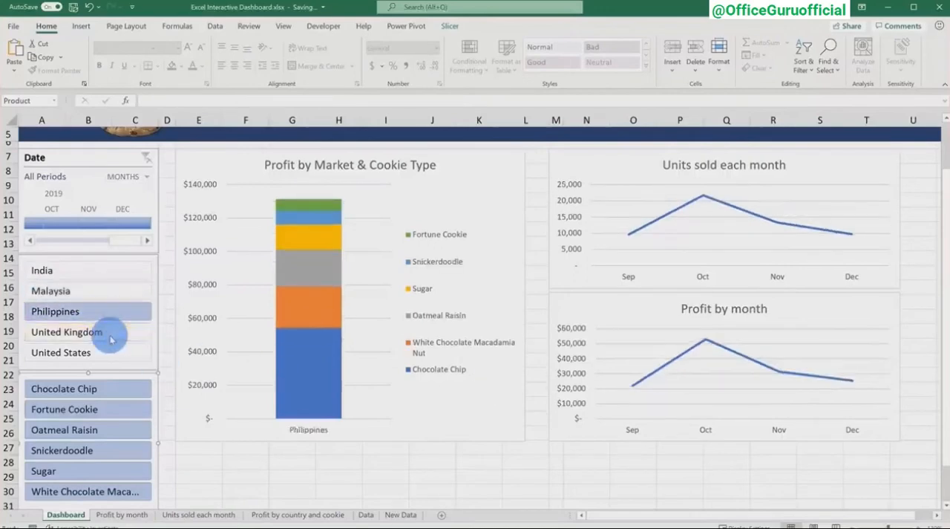
left_click(111, 333)
left_click(115, 353)
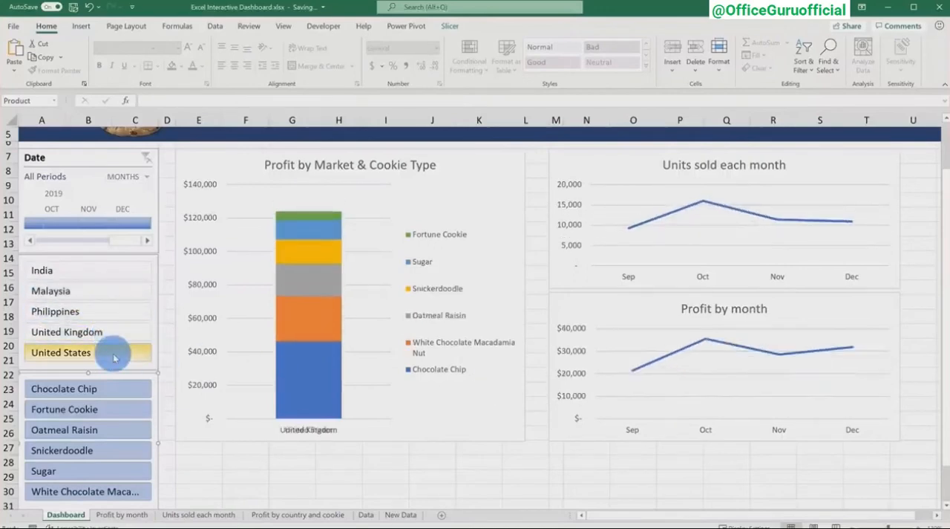
left_click(115, 389)
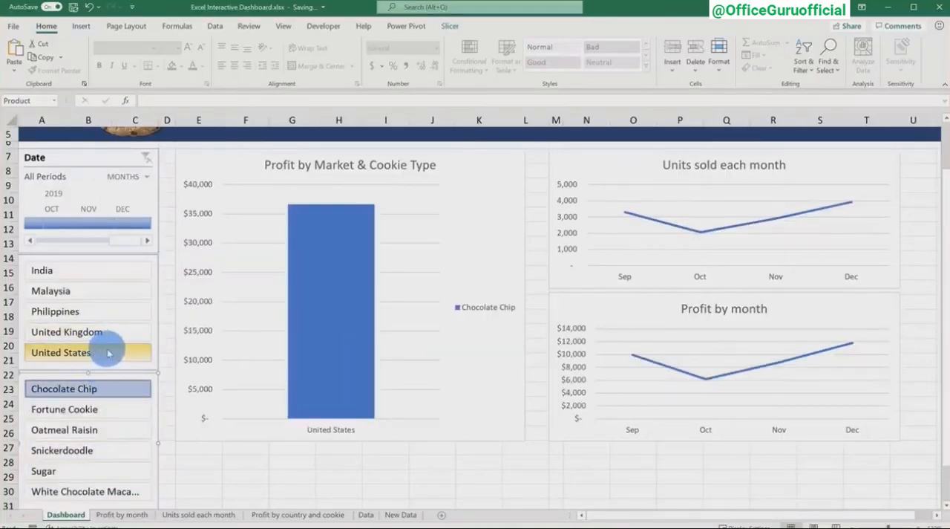
mouse_move(320, 351)
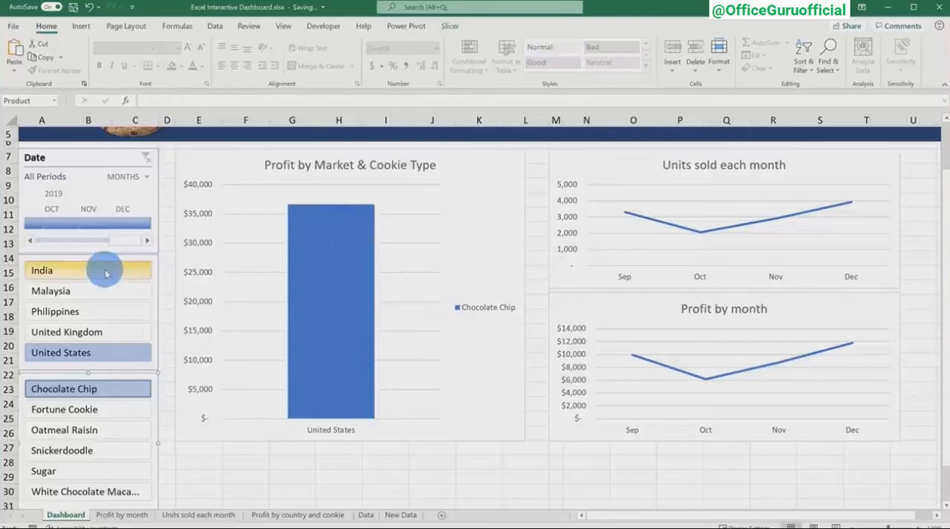
Reselect all countries from India to United States and all products from Chocolate Chip to White Chocolate Macadamia Nut in the slicers.
left_click_drag(105, 274, 108, 354)
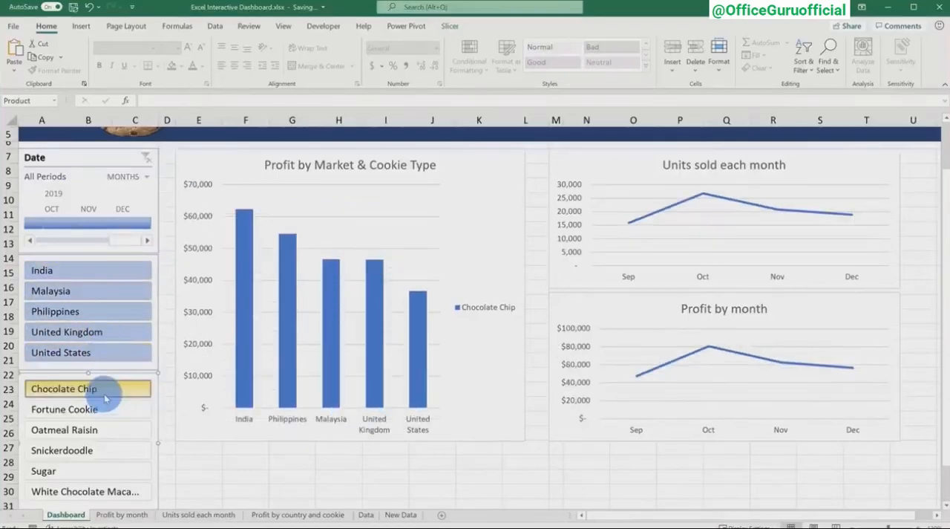
left_click_drag(105, 399, 107, 490)
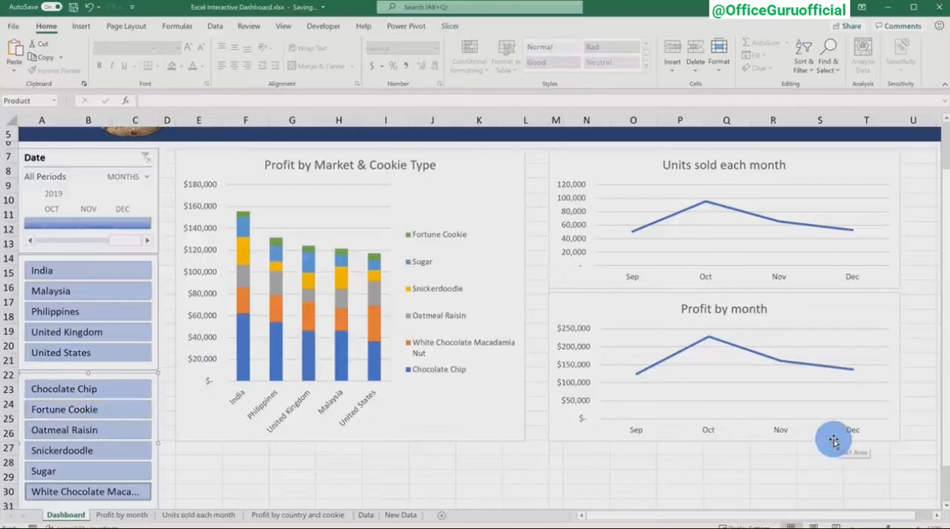
scroll(834, 441, "up", 2)
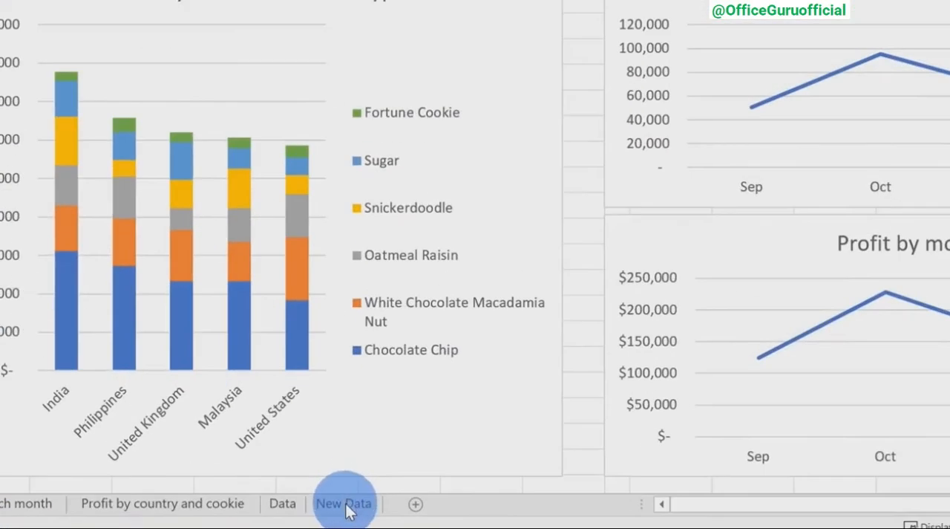
Copy all records below the header row on the New Data sheet, from the Country through the Date column.
left_click(345, 508)
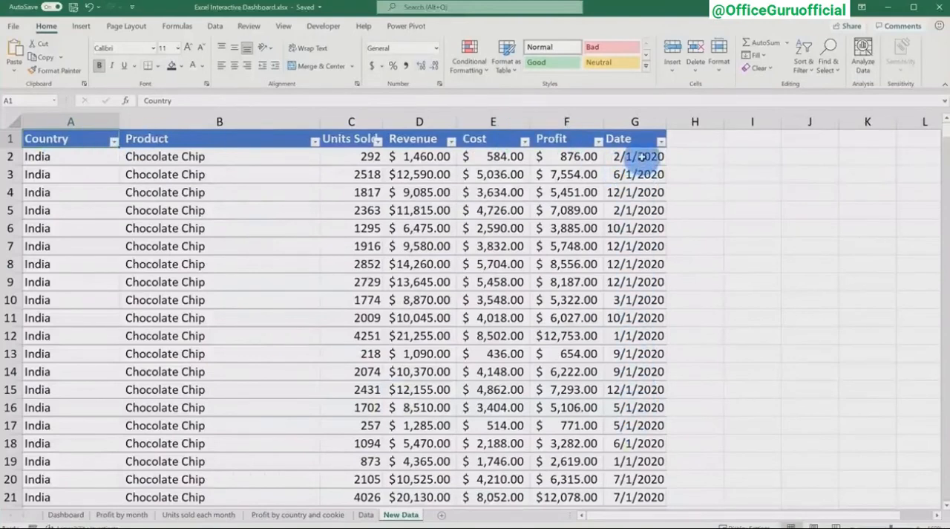
left_click(77, 157)
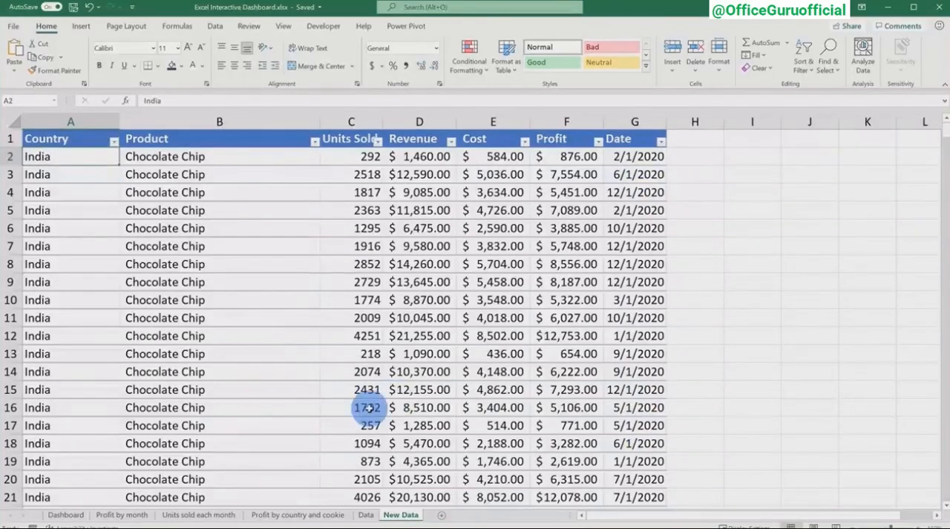
key("ctrl+shift+Right")
key("ctrl+shift+Down")
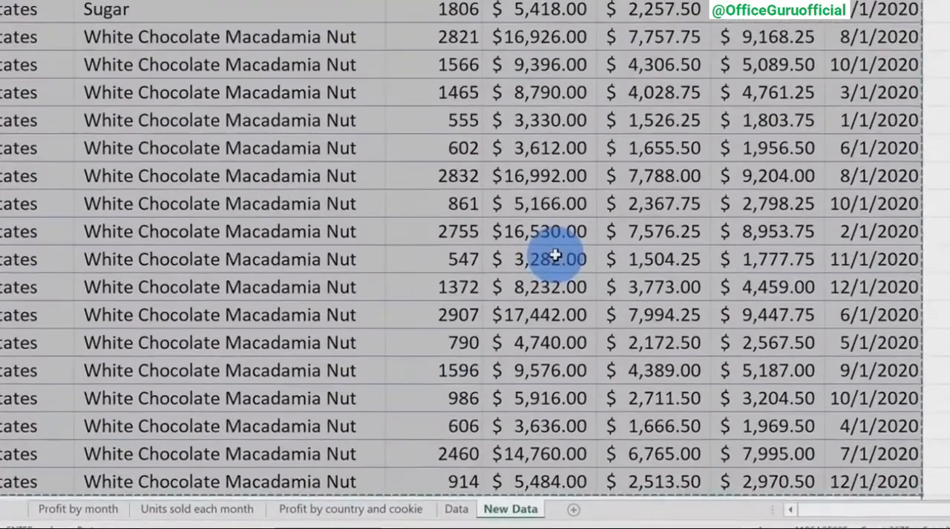
Paste the copied records into the Data sheet from cell A177, directly beneath the existing table's last row.
left_click(457, 511)
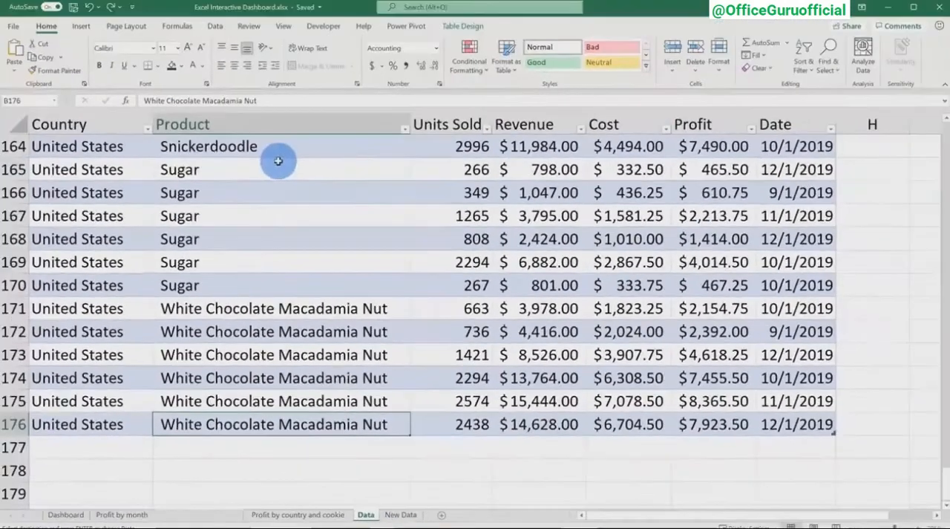
scroll(280, 247, "down", 1)
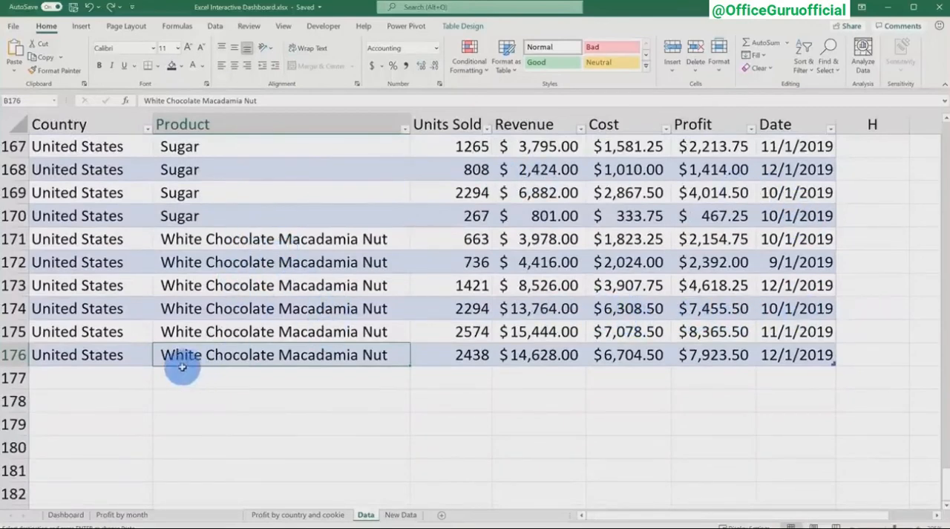
left_click(124, 371)
key("ctrl+v")
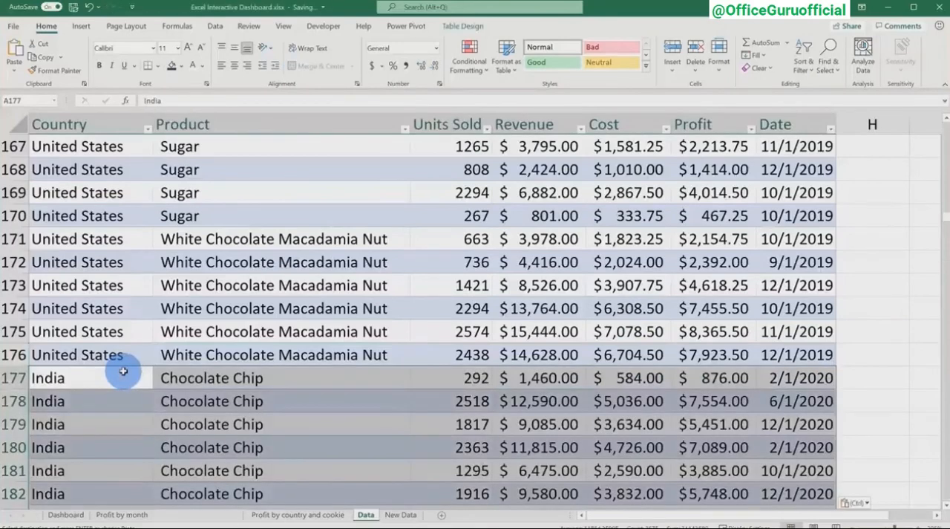
left_click(121, 355)
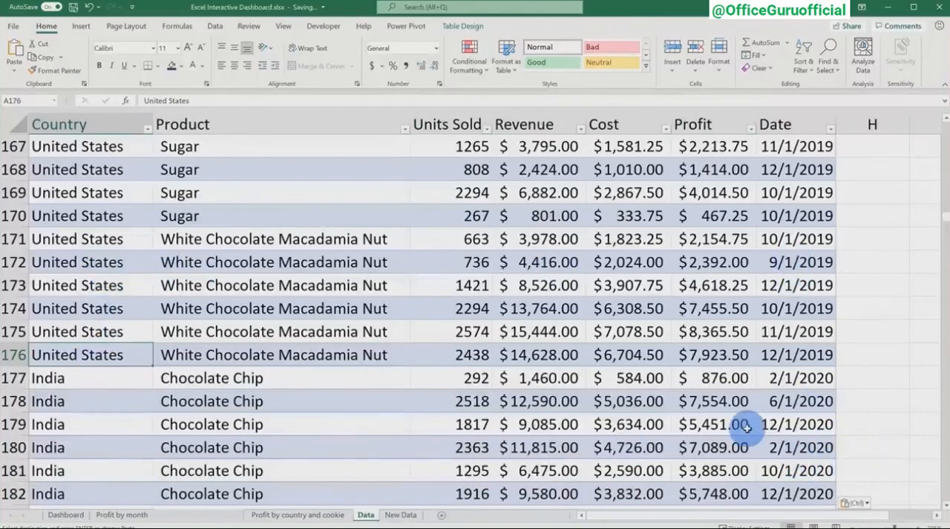
Refresh all PivotTables and PivotCharts from the Dashboard sheet so they include the newly added records.
left_click(66, 514)
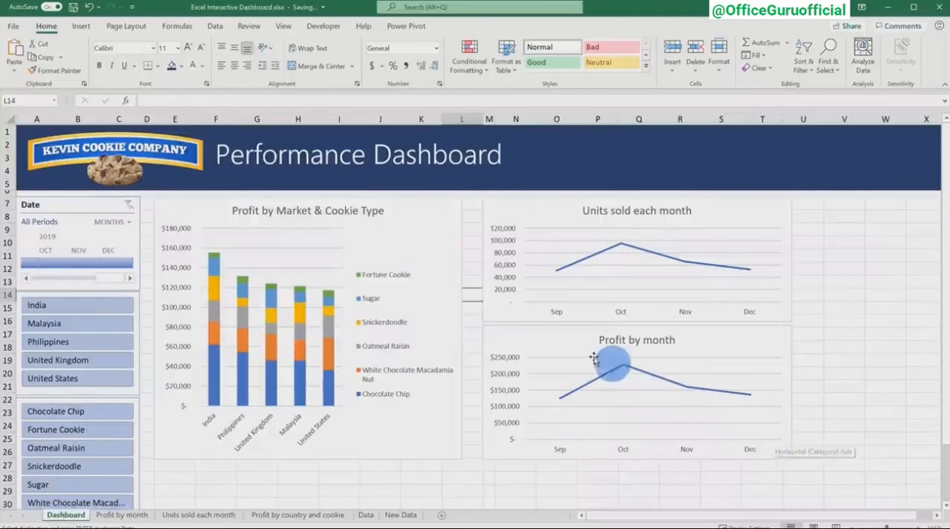
left_click(438, 217)
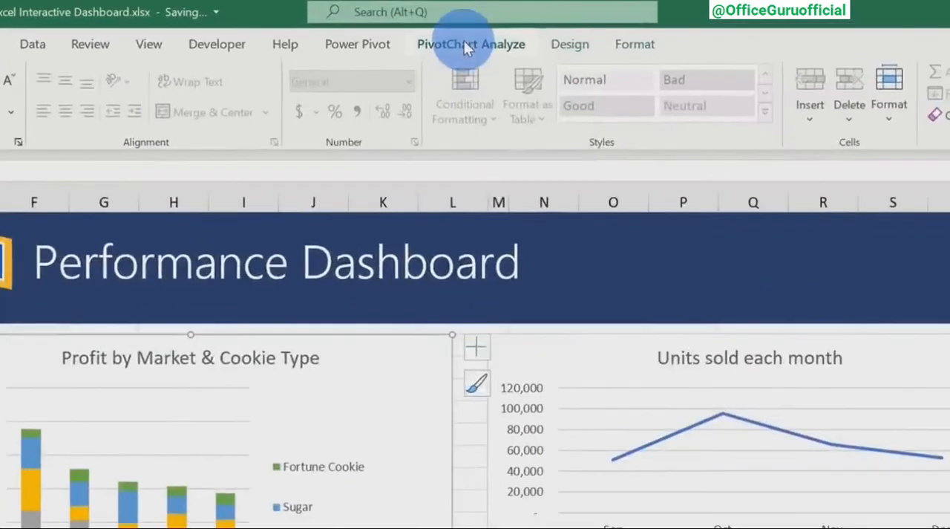
left_click(470, 26)
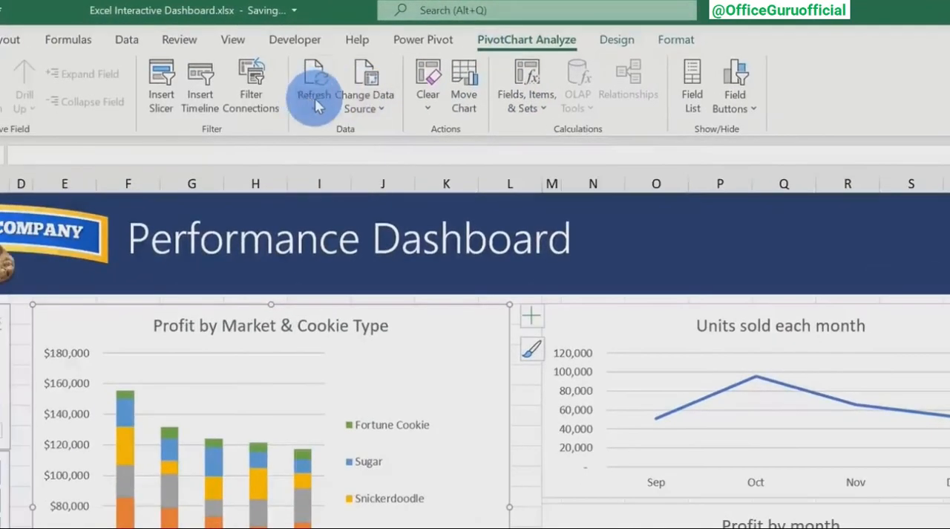
left_click(264, 110)
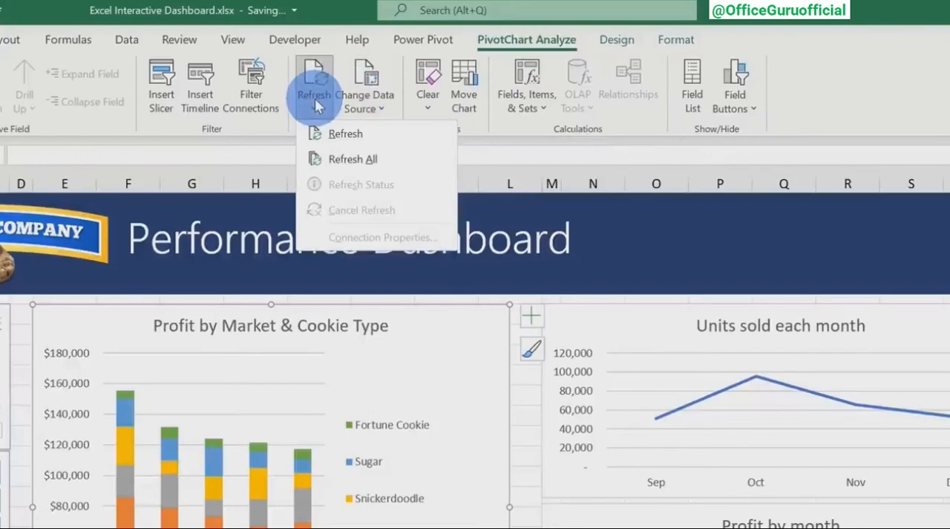
left_click(375, 159)
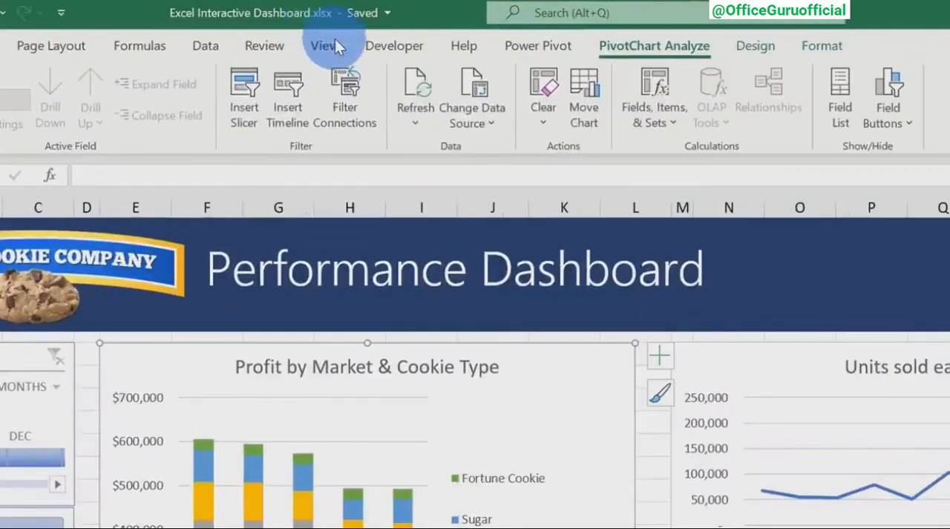
Hide the gridlines and the row and column headings on the Dashboard sheet.
left_click(283, 26)
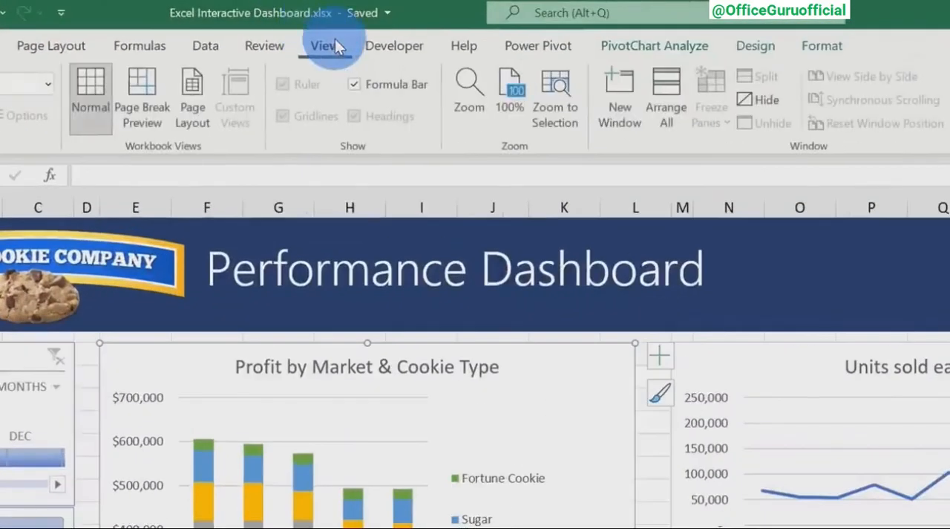
left_click(862, 276)
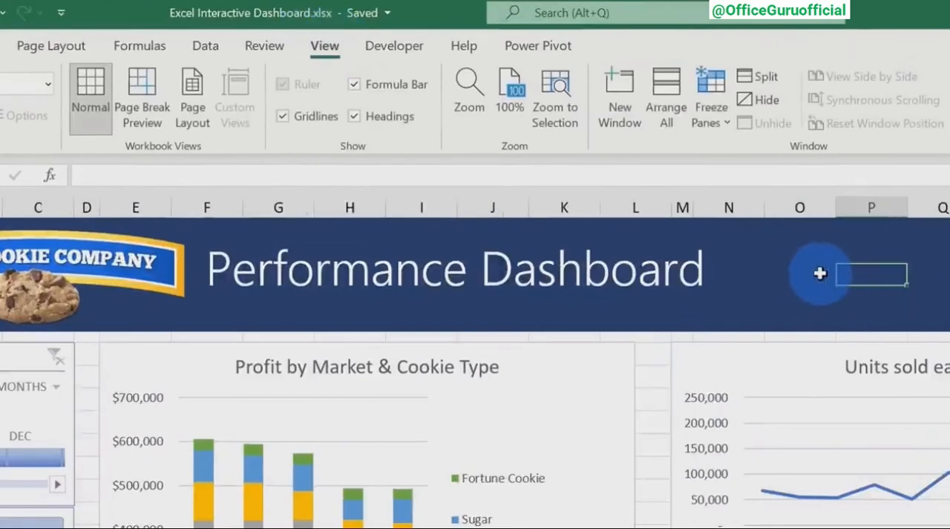
left_click(308, 114)
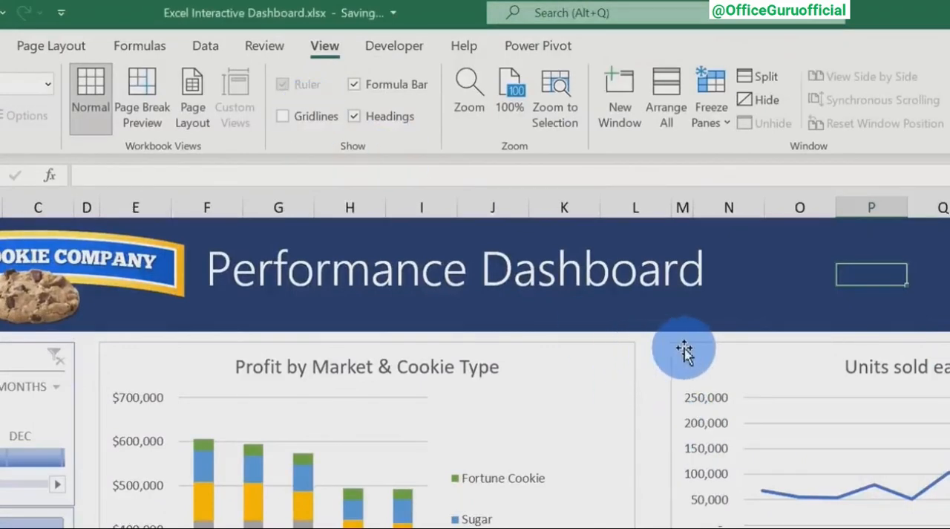
left_click(374, 115)
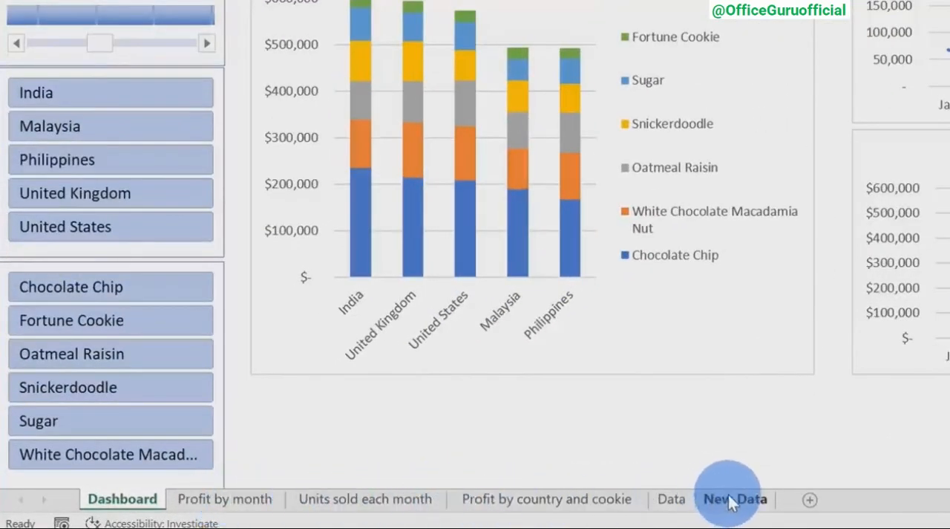
Hide all sheets from Profit by month through New Data, leaving only the Dashboard sheet.
left_click(249, 499)
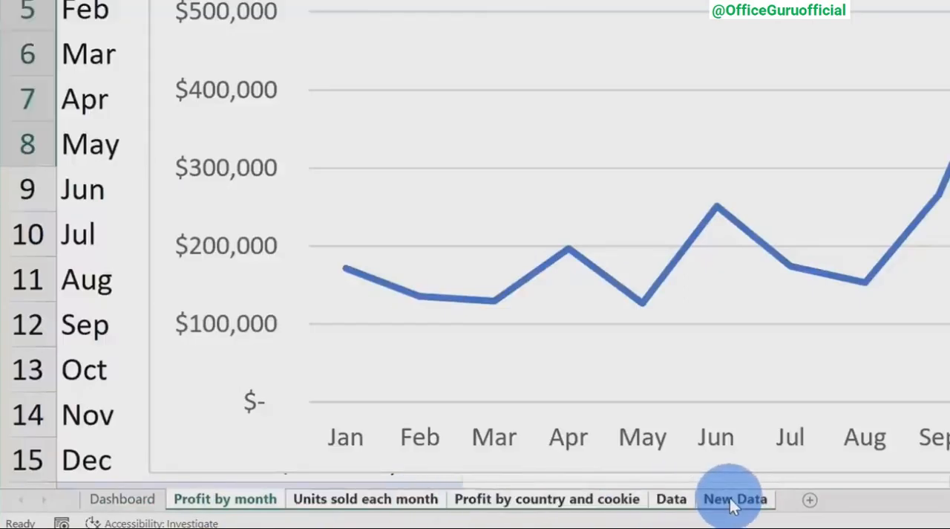
right_click(730, 497)
left_click(758, 397)
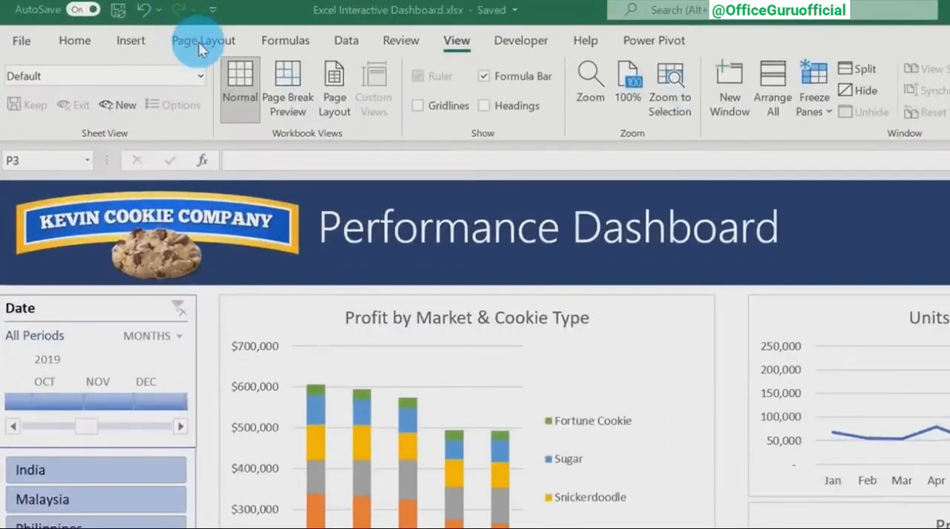
Try the Facet, Gallery and Celestial themes on the dashboard.
left_click(231, 43)
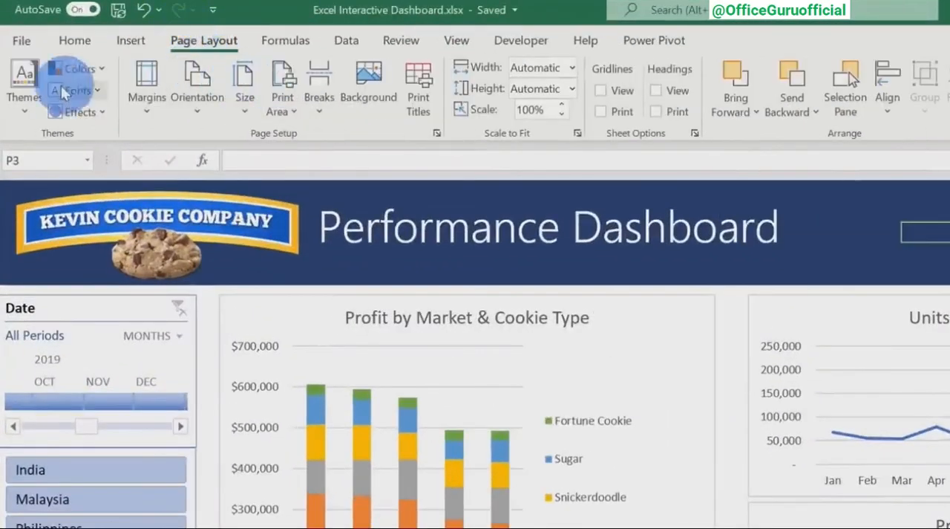
left_click(26, 88)
left_click(98, 168)
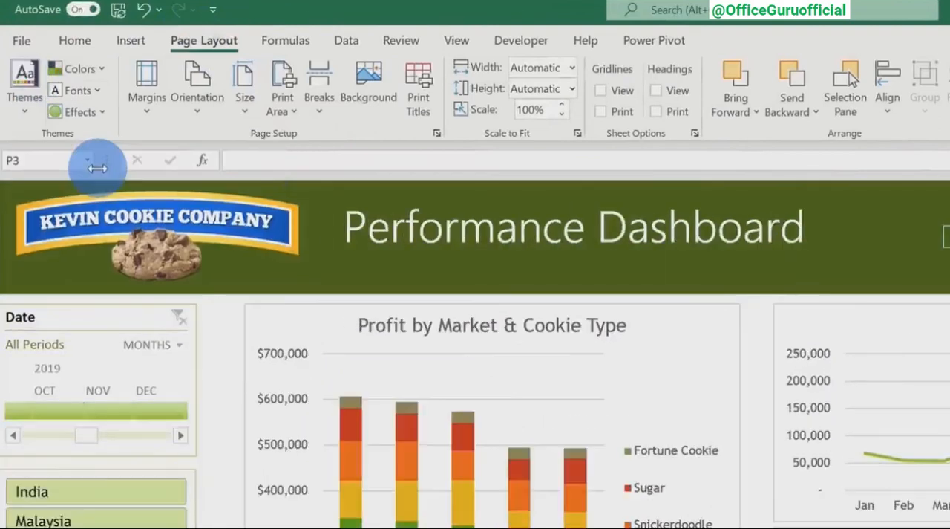
left_click(24, 111)
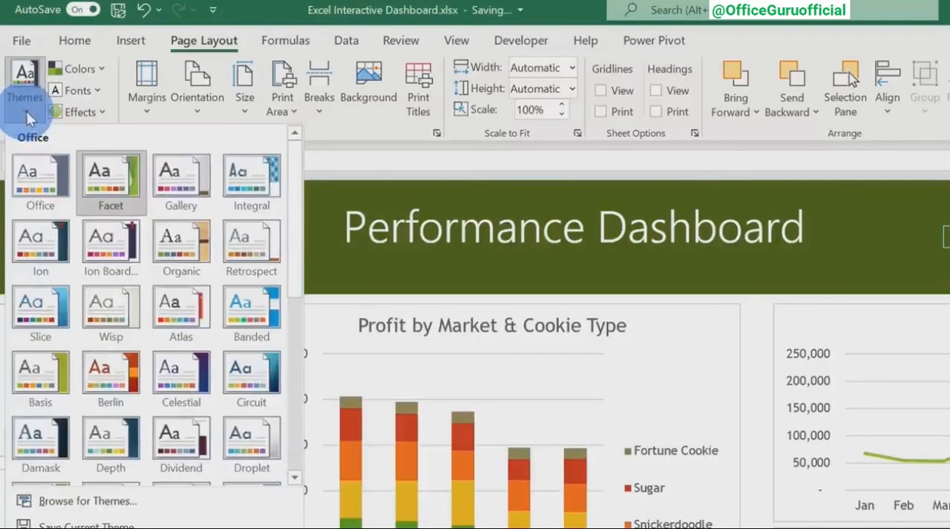
left_click(168, 165)
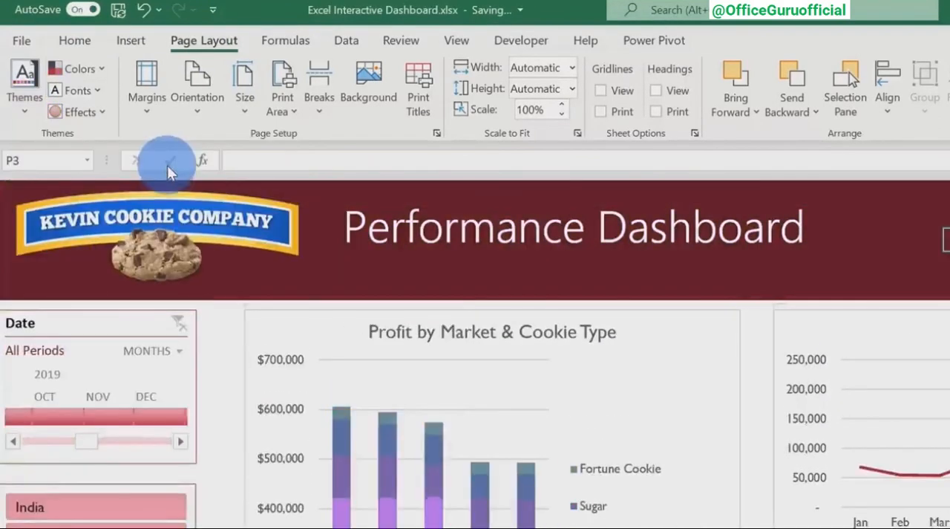
left_click(28, 112)
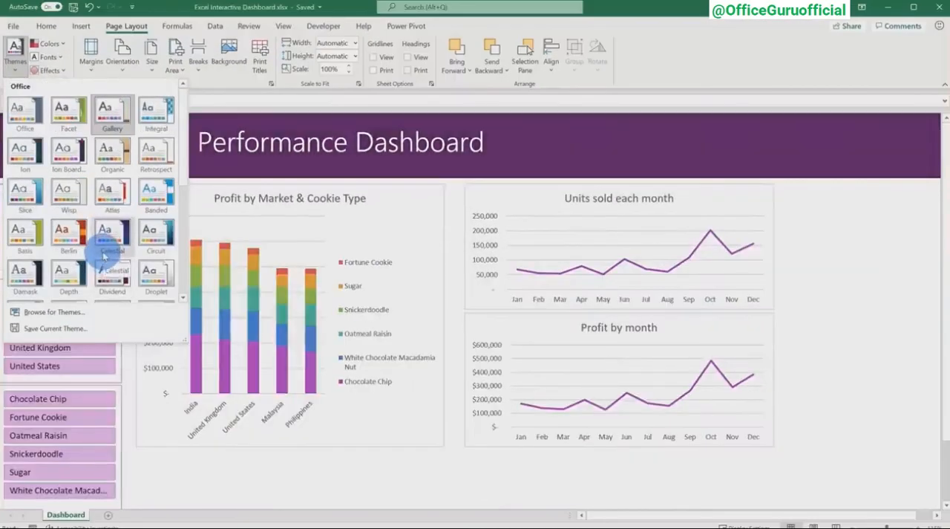
left_click(105, 253)
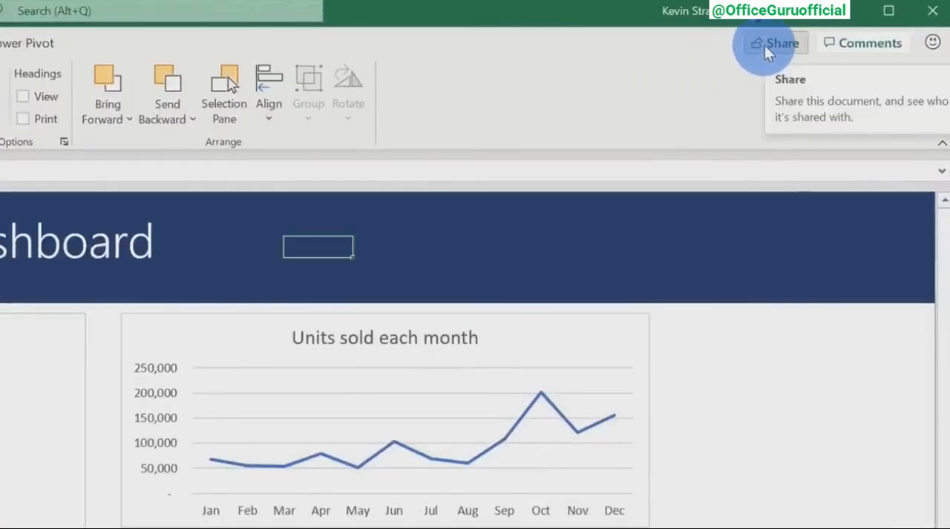
Open the workbook's sharing options and examine the link settings, including Allow editing, expiration date and password, without applying any change.
left_click(767, 46)
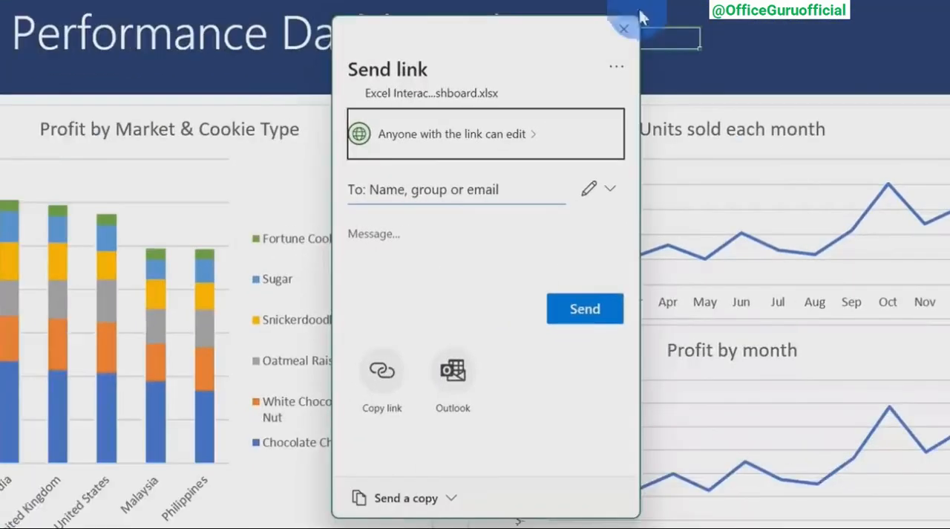
left_click(532, 135)
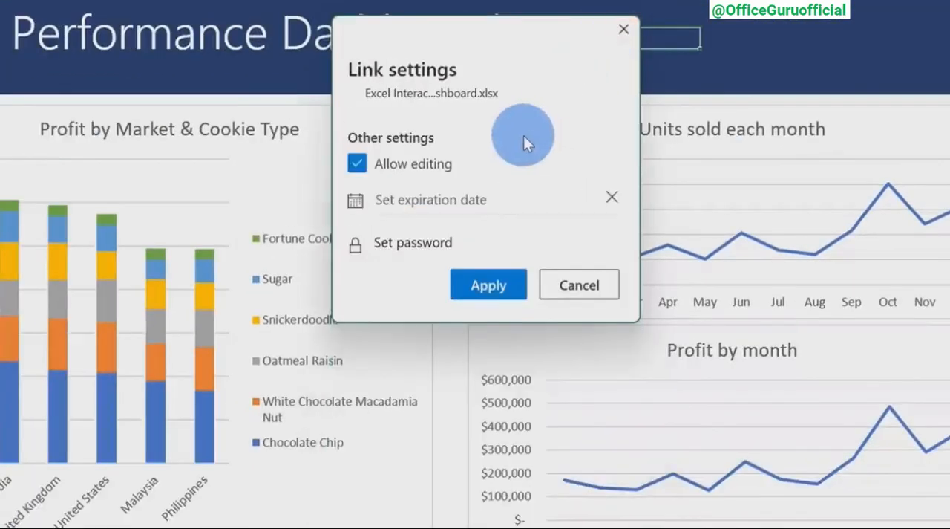
left_click(406, 167)
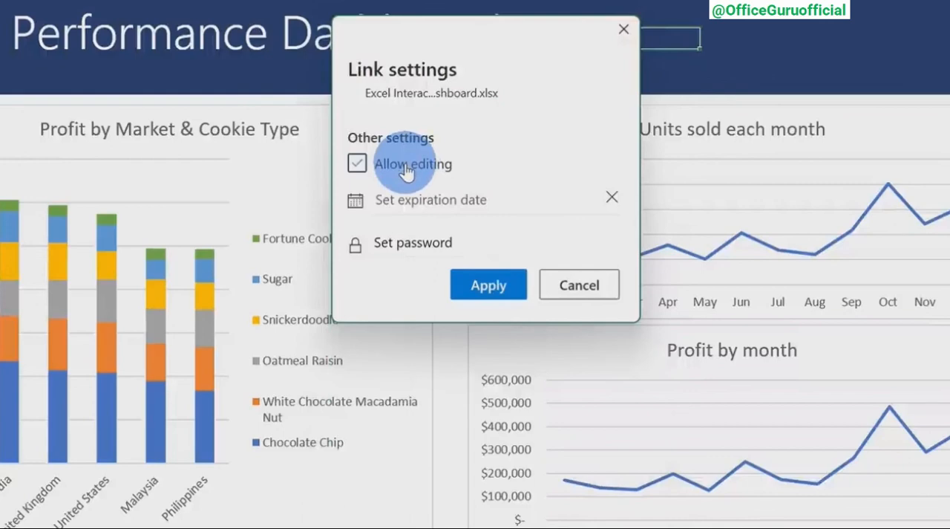
left_click(405, 167)
left_click(560, 288)
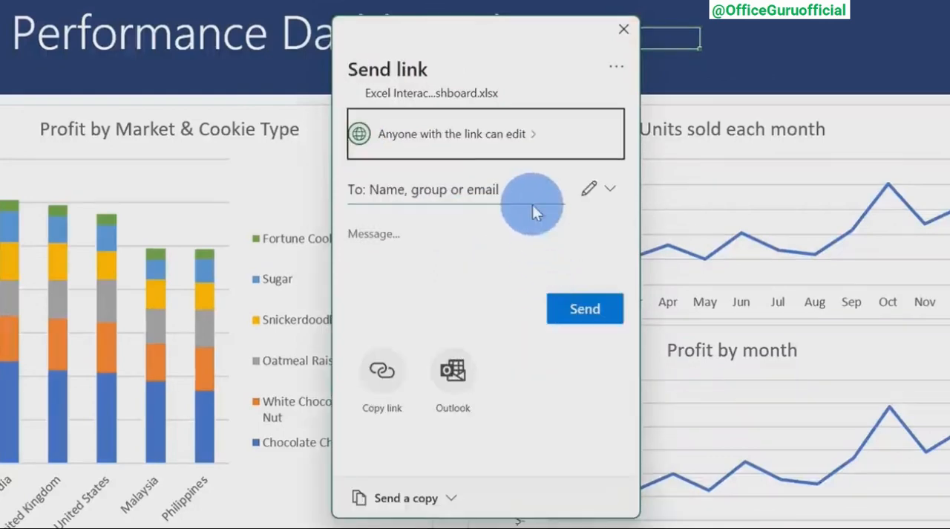